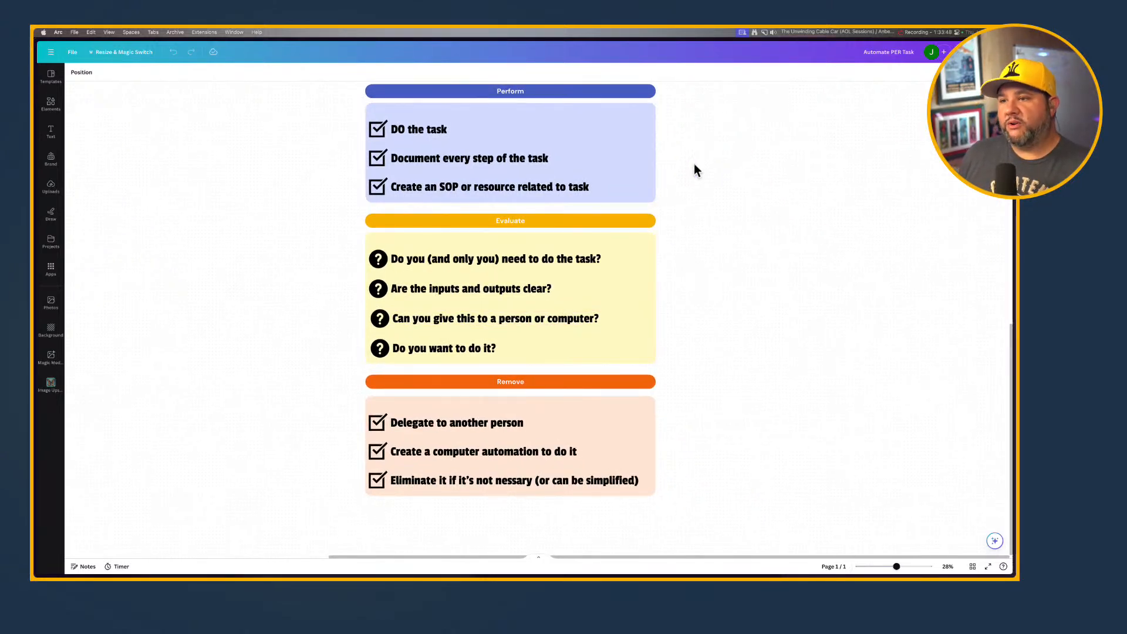
scroll(695, 165, "up", 5)
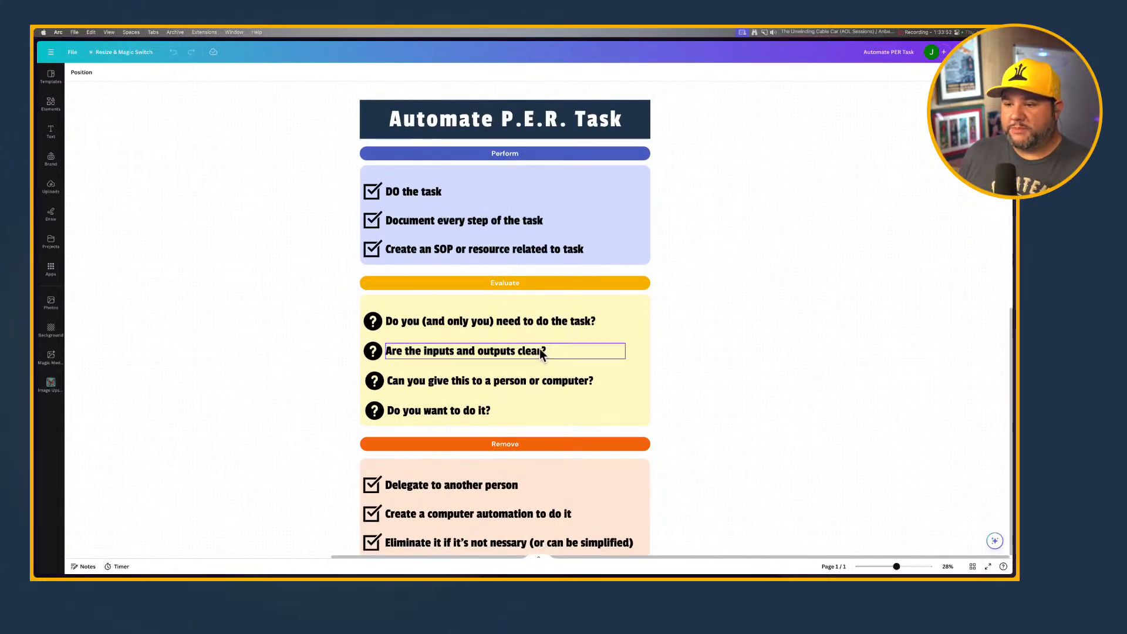
scroll(540, 348, "down", 1)
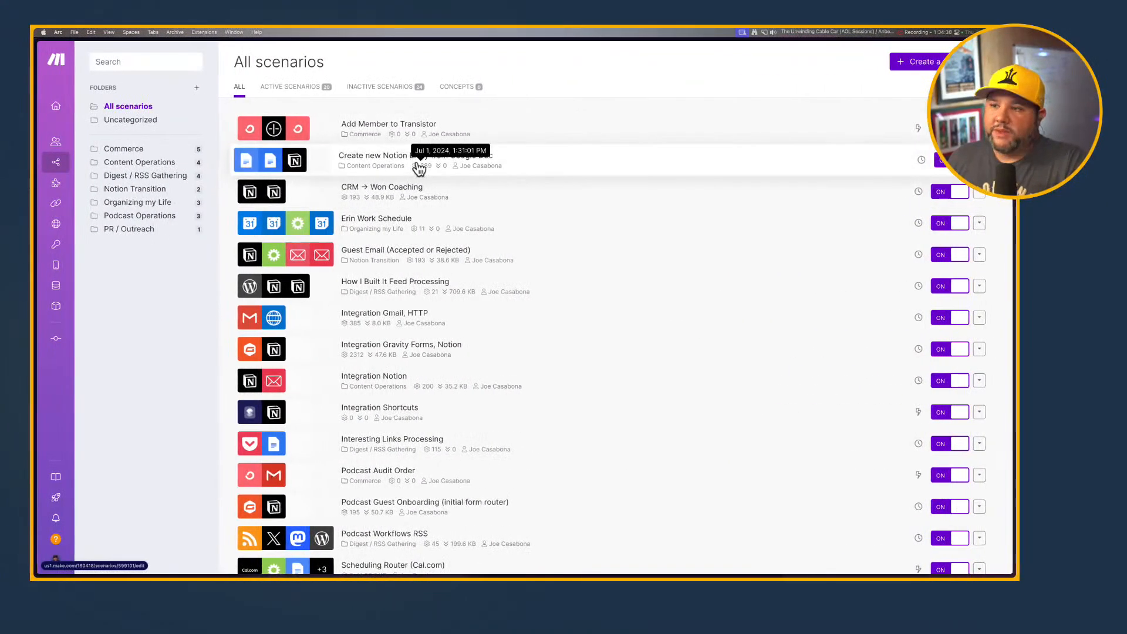
Open the Scheduling Router (Cal.com) scenario from the list of all scenarios and bring up its editor.
scroll(286, 166, "down", 1)
scroll(419, 168, "down", 1)
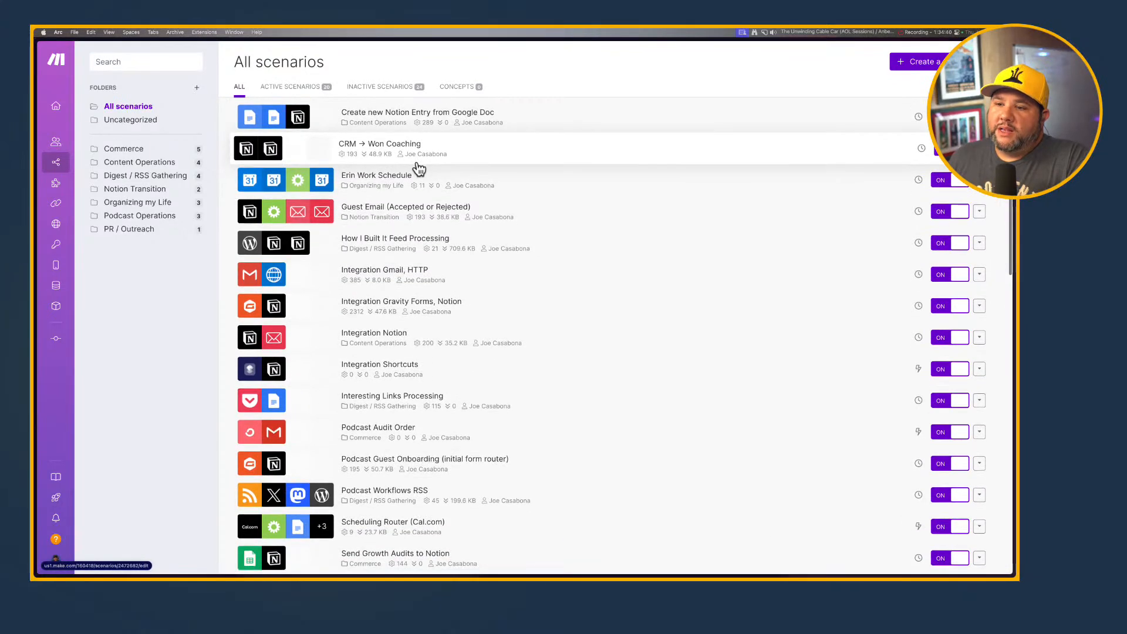
scroll(409, 243, "down", 1)
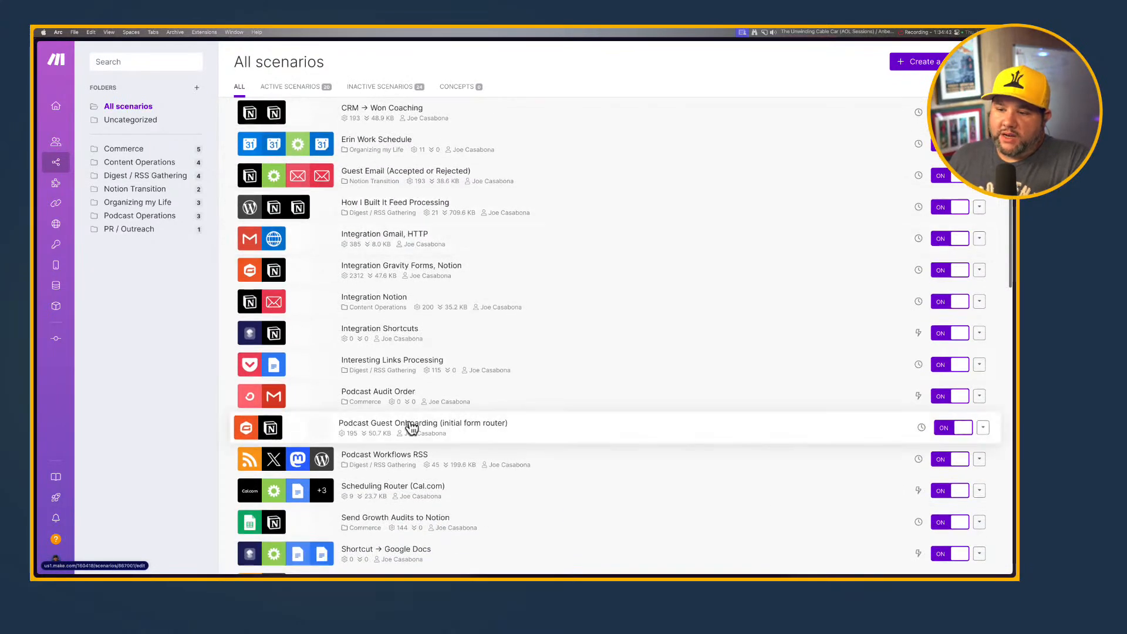
left_click(427, 495)
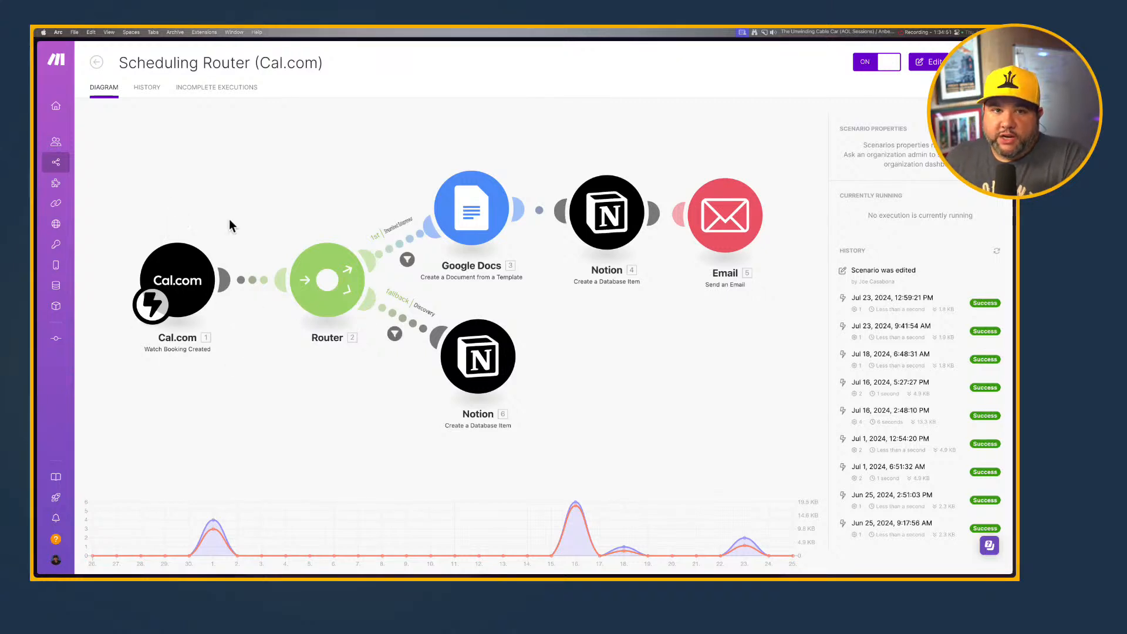
left_click(167, 291)
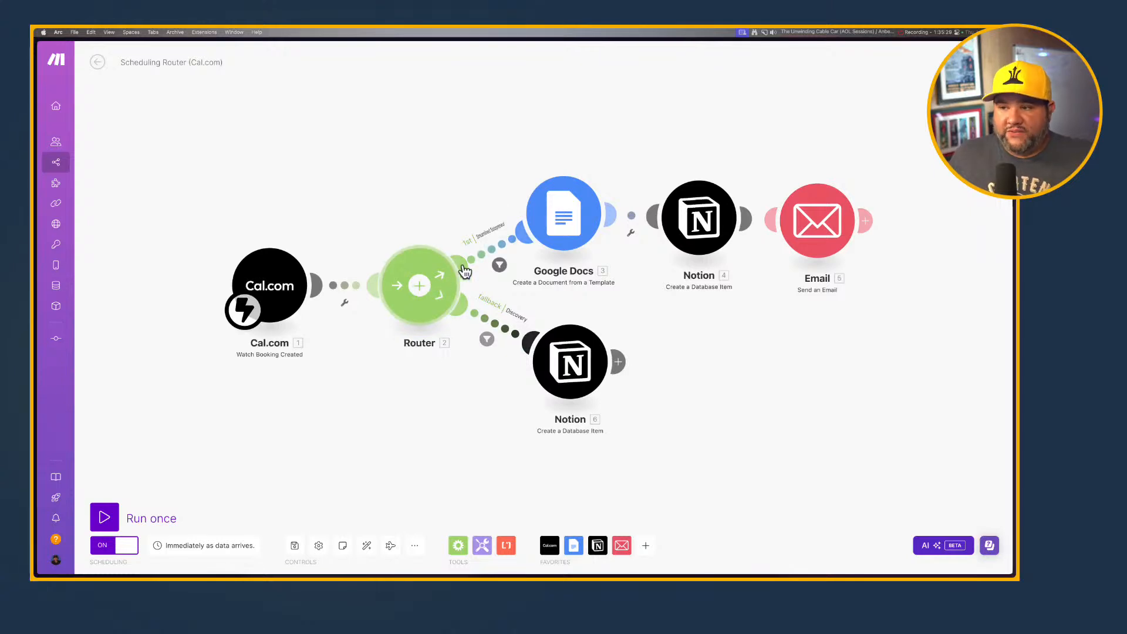
Inspect the filter conditions on the router's Streamlined Solopreneur route and its Discovery fallback route, leaving both unchanged.
left_click(499, 267)
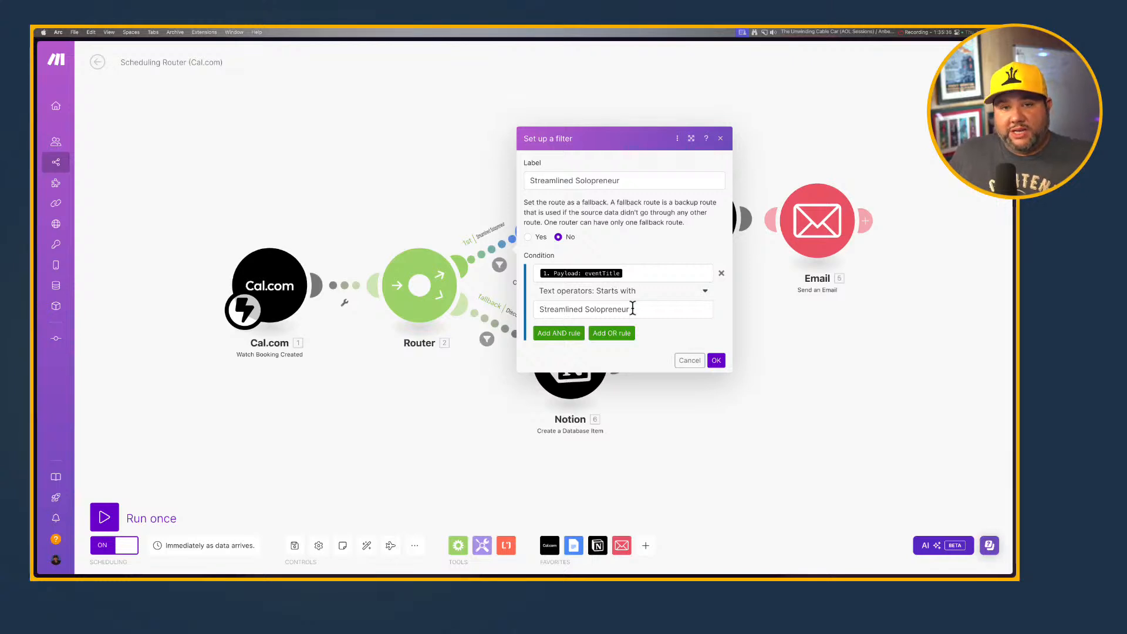
left_click(465, 413)
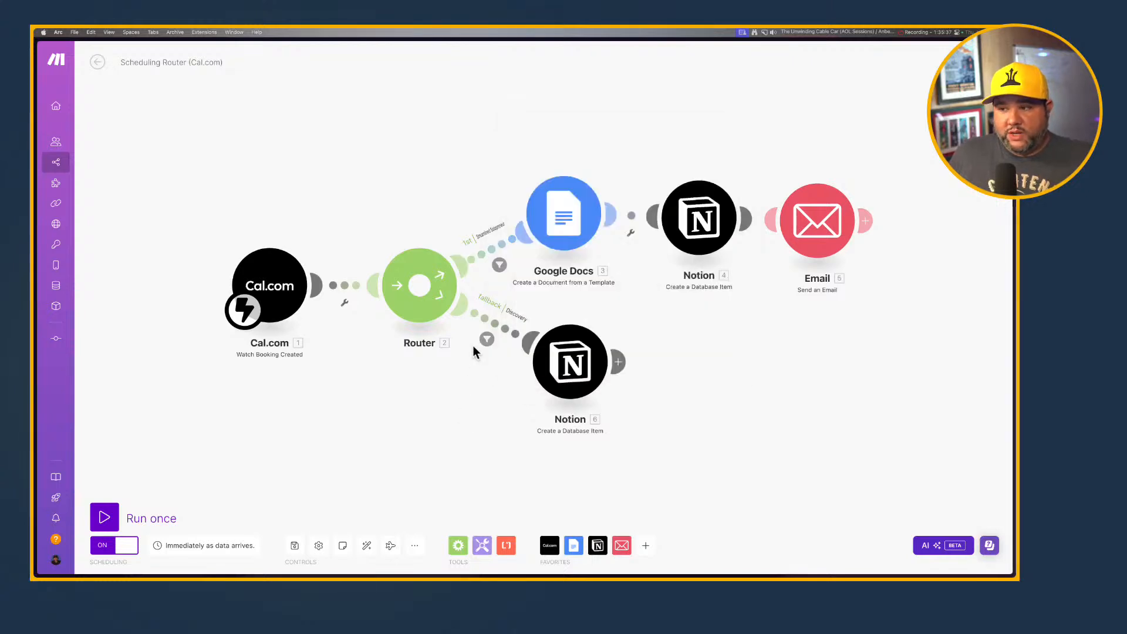
left_click(488, 341)
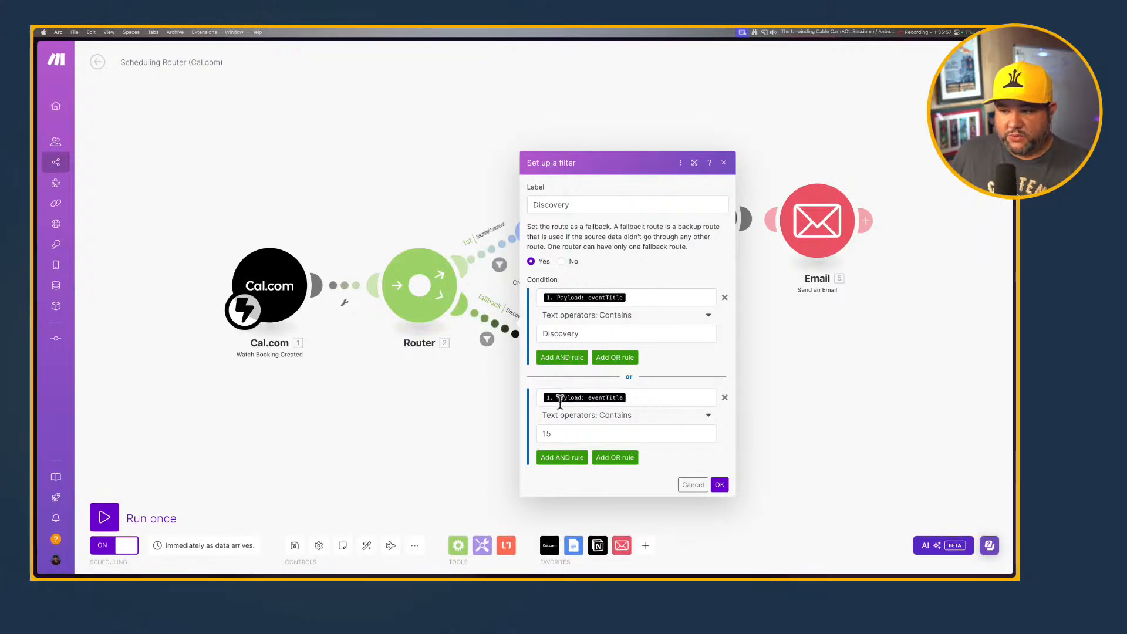
left_click(474, 435)
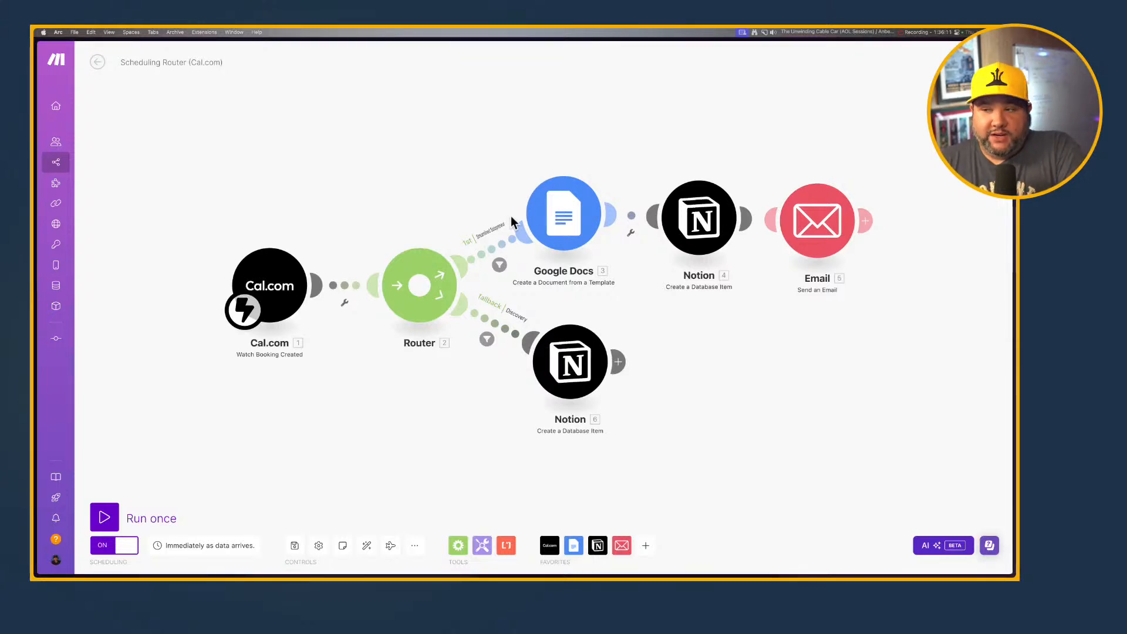
Review the Google Docs module's template and mapped values, and reveal the browser's tab sidebar.
left_click(565, 229)
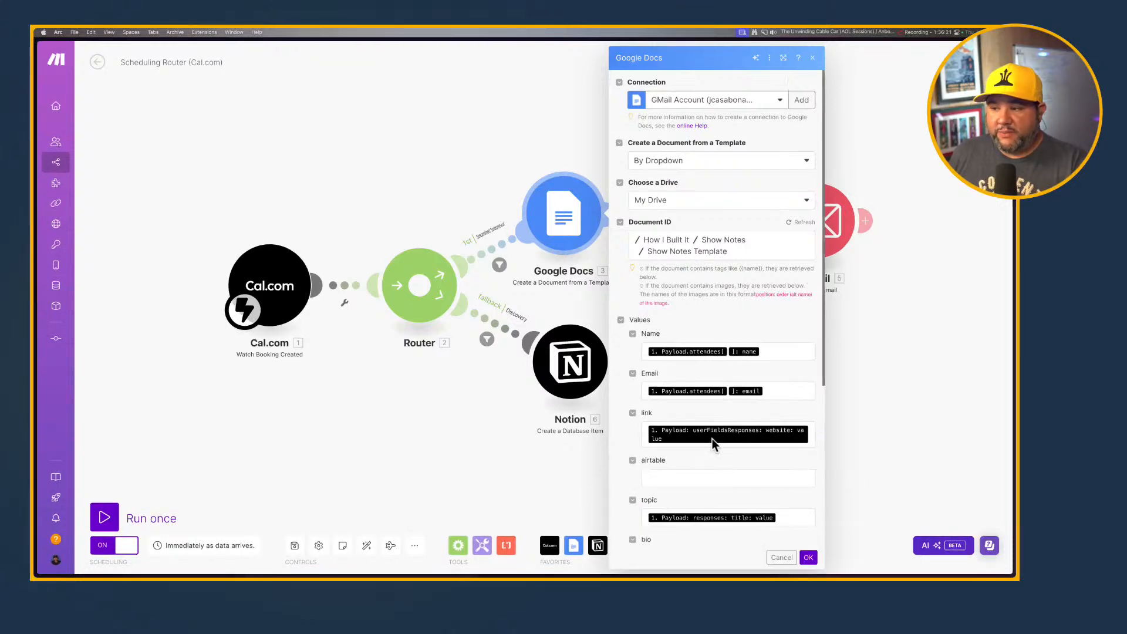
left_click(386, 188)
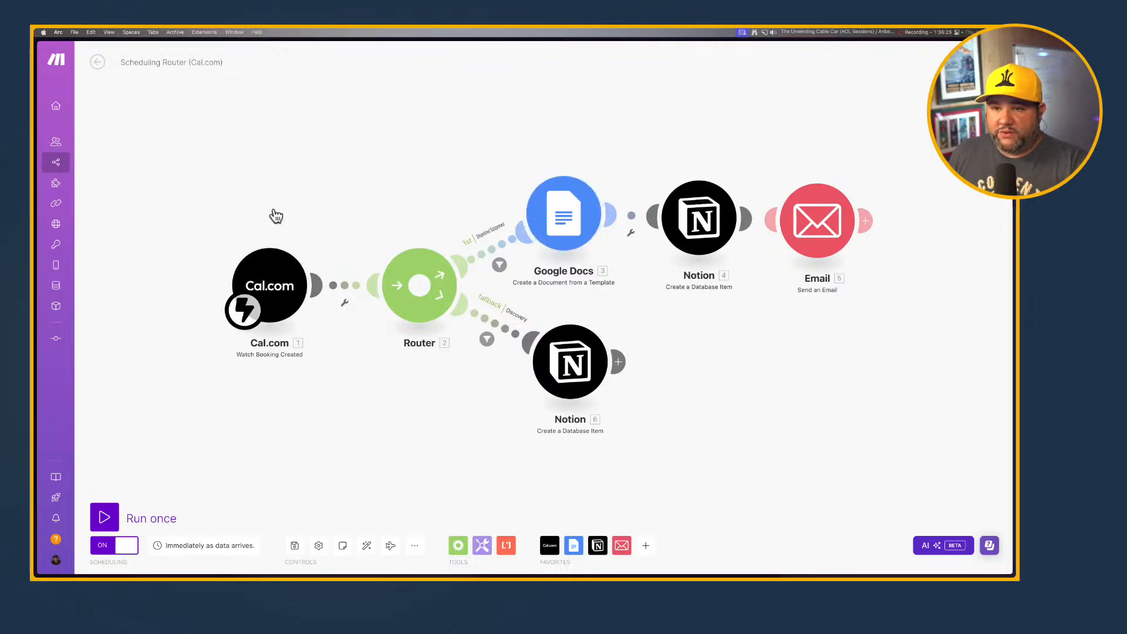
key("super+s")
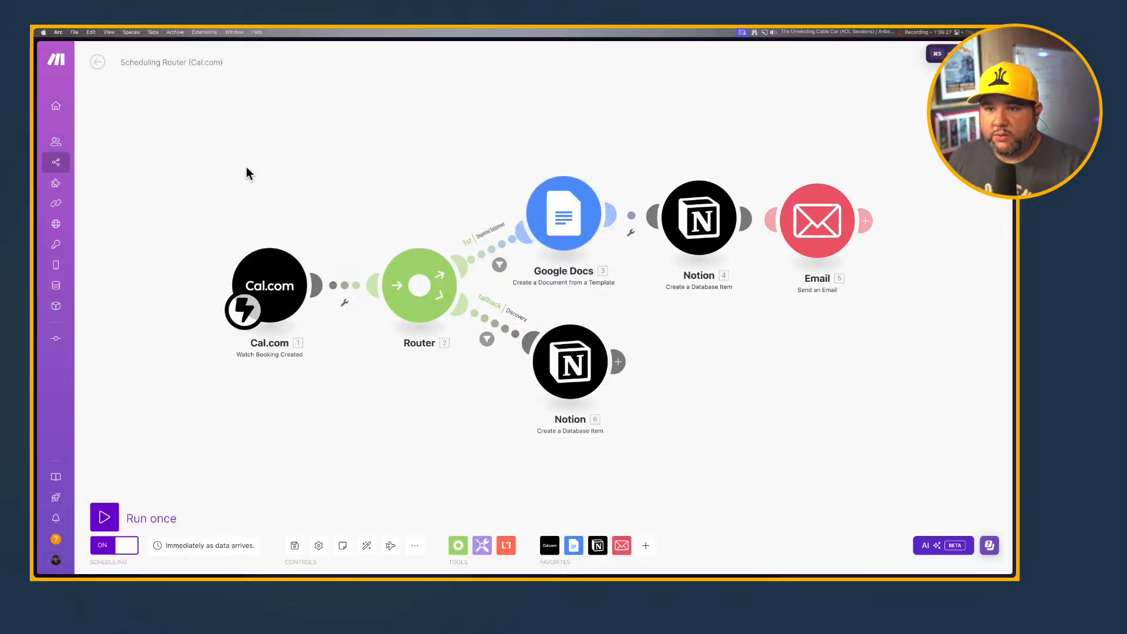
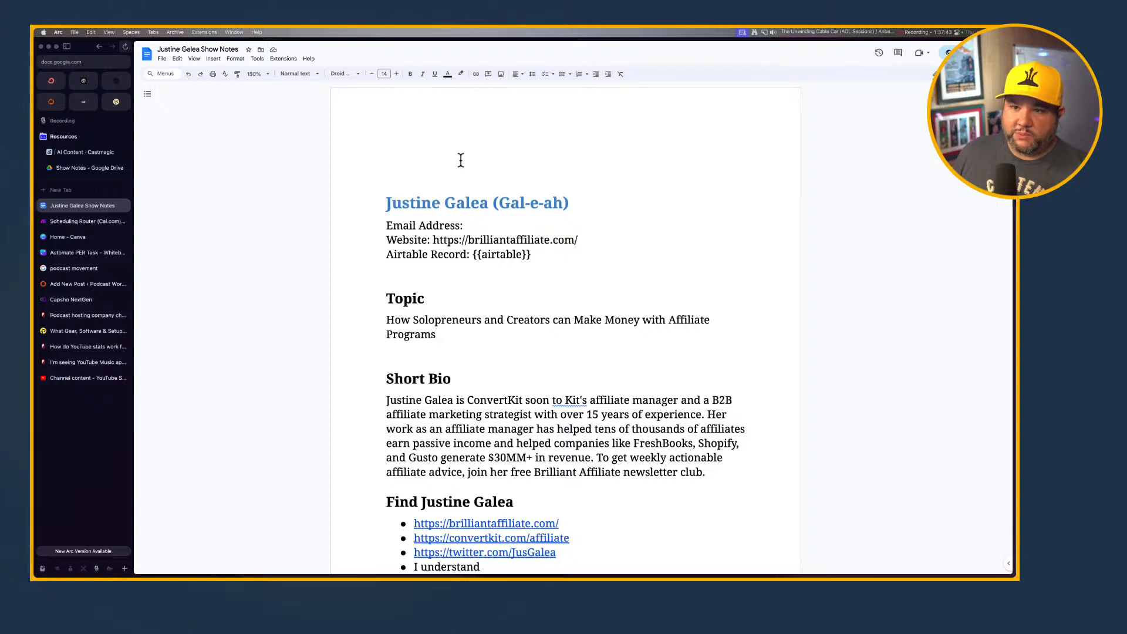
Return to the Scheduling Router (Cal.com) scenario and view the settings of its Email module.
left_click(106, 222)
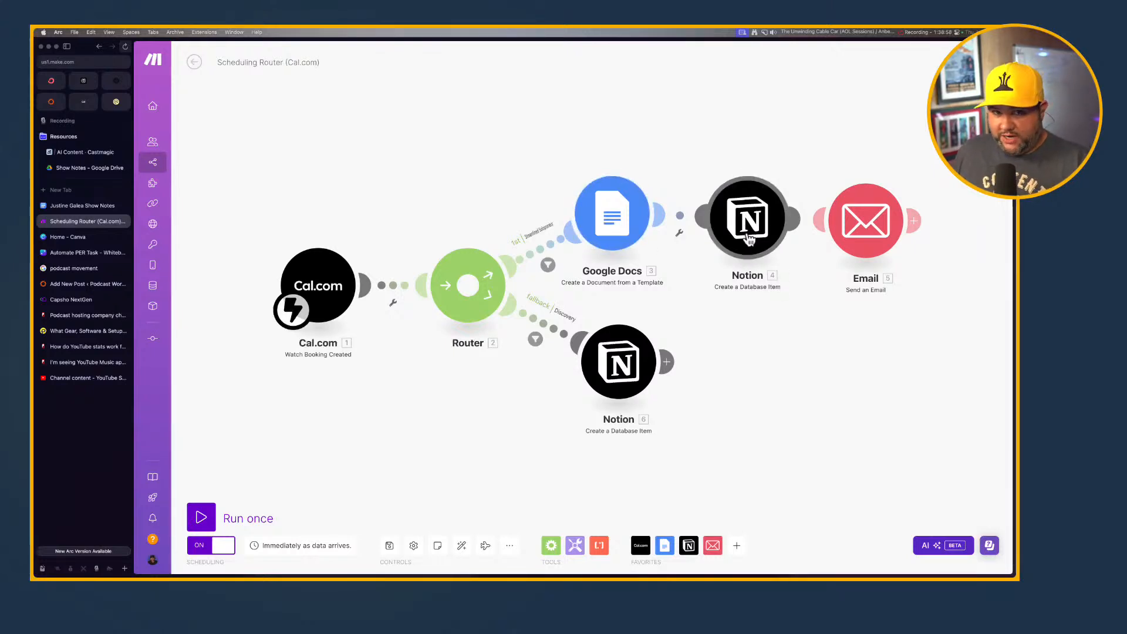
left_click(847, 238)
left_click(896, 130)
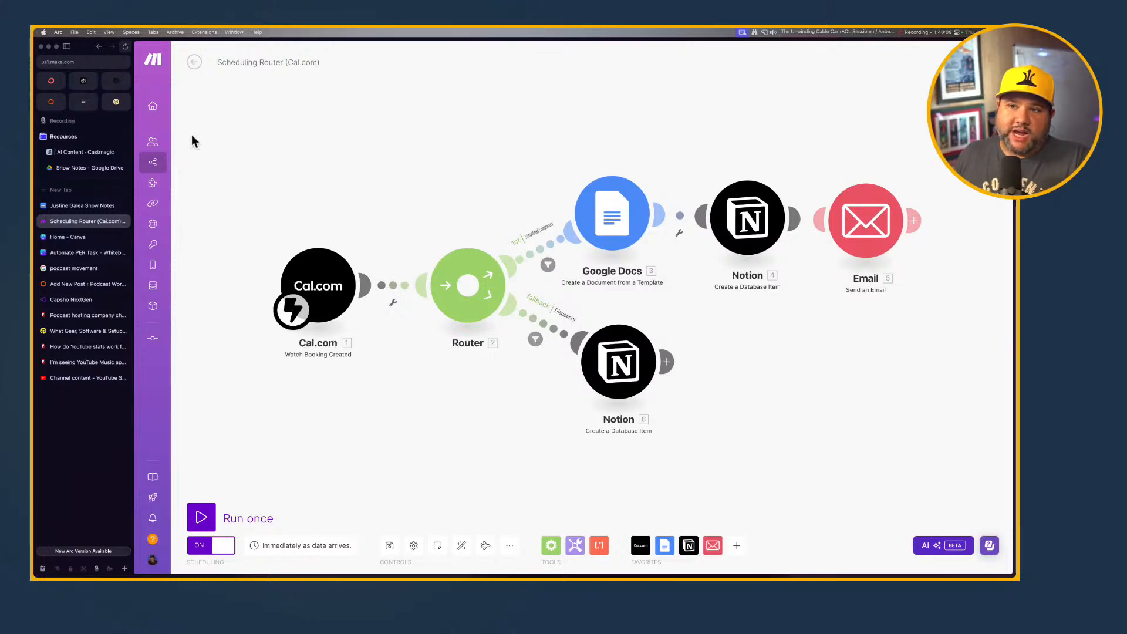
Leave the Scheduling Router scenario and open the Guest Email (Accepted or Rejected) scenario in the editor.
left_click(196, 63)
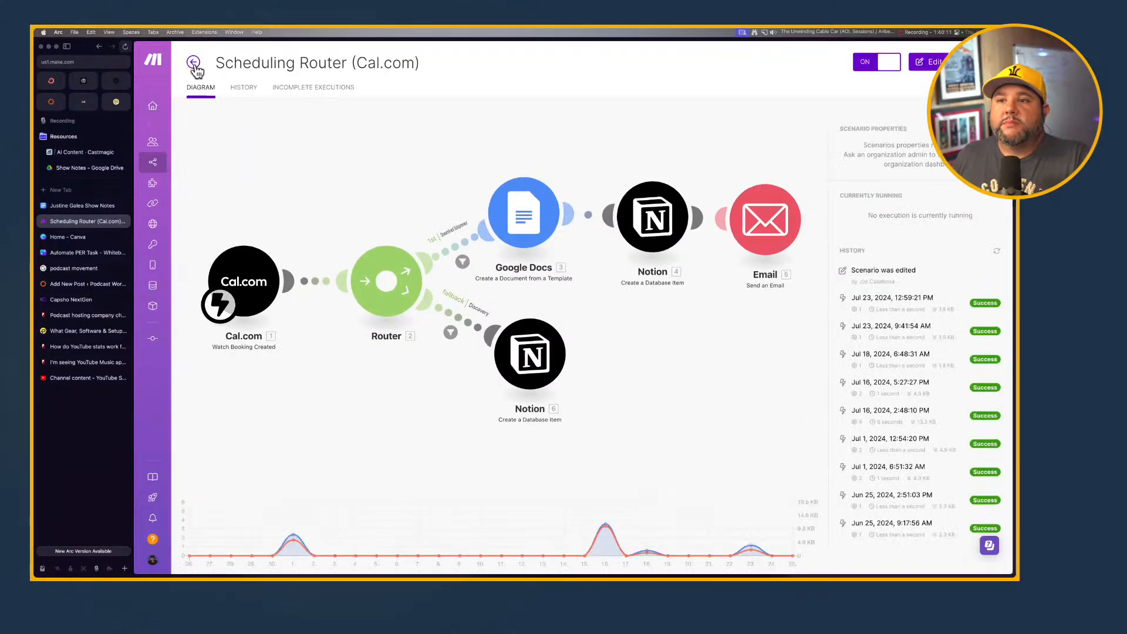
left_click(193, 63)
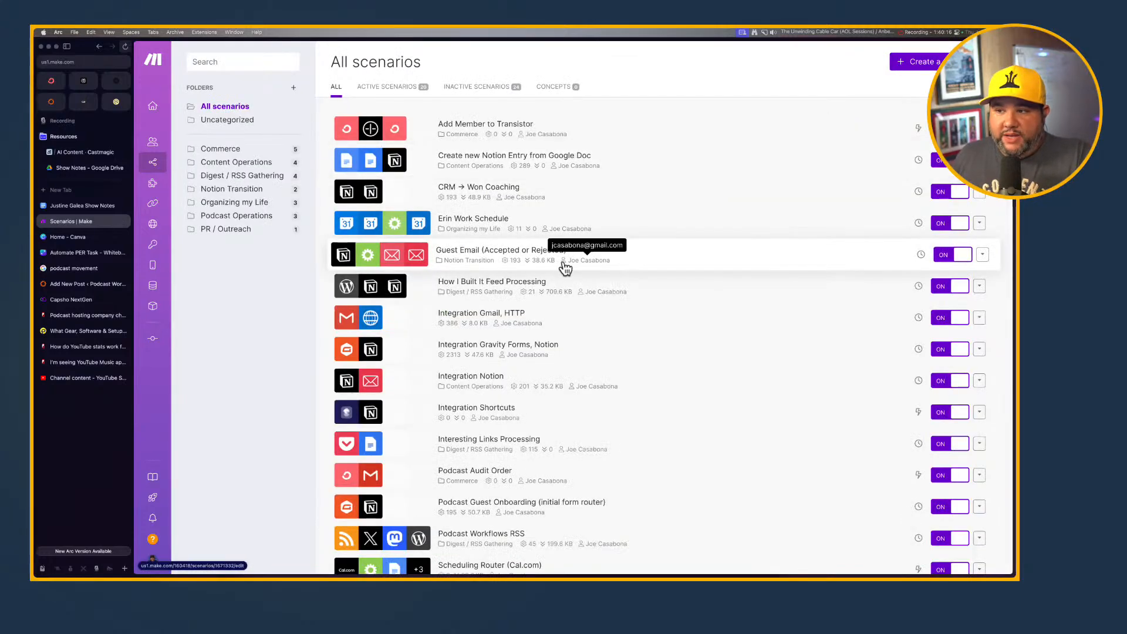
left_click(521, 256)
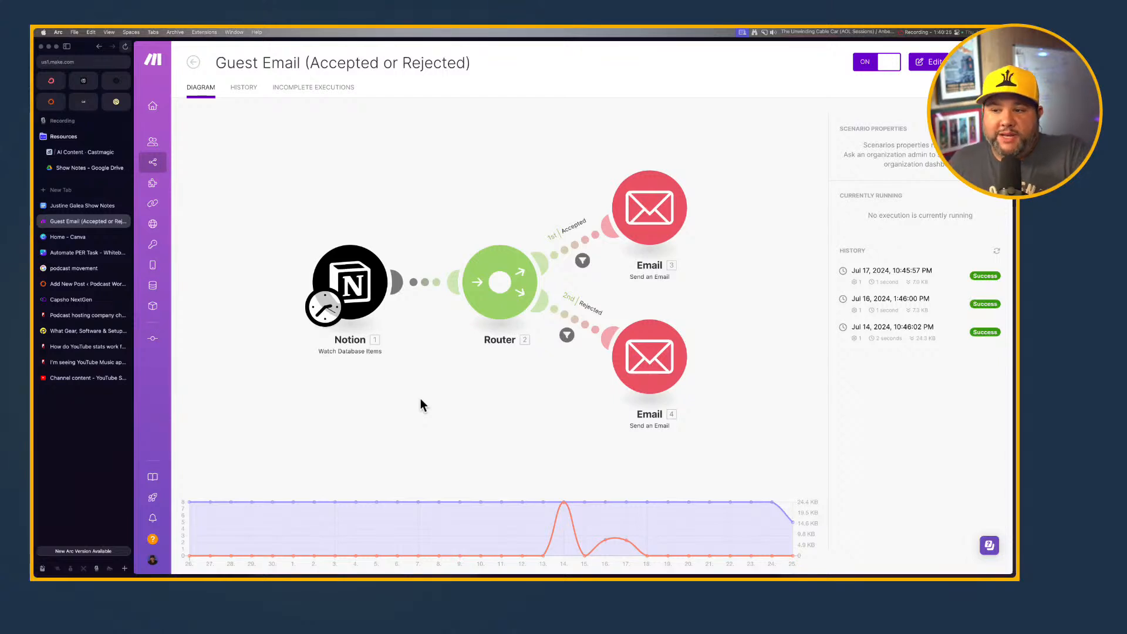
left_click(333, 316)
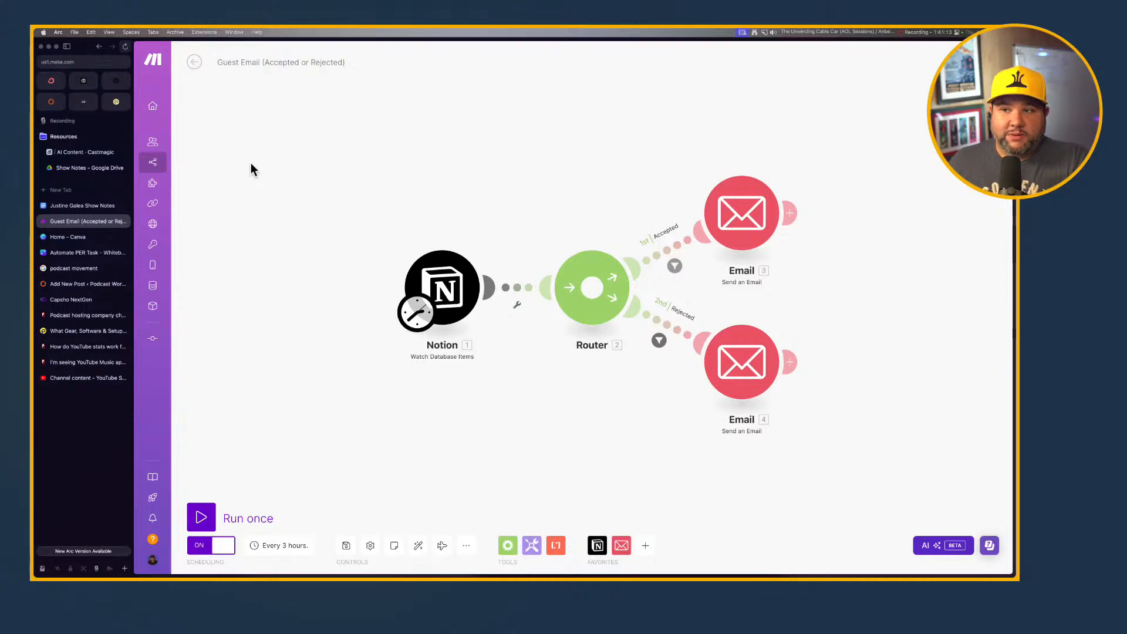
Replace "How I Built It" with "Streamlined Solopreneur" in the content of the Accepted route's email.
left_click(732, 207)
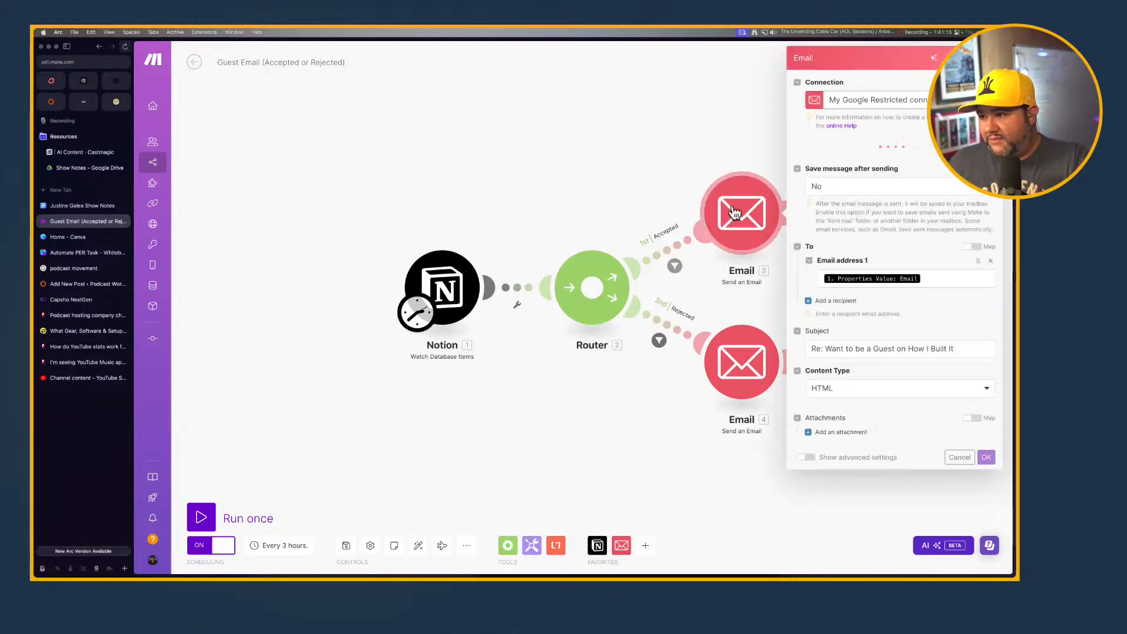
scroll(865, 336, "down", 3)
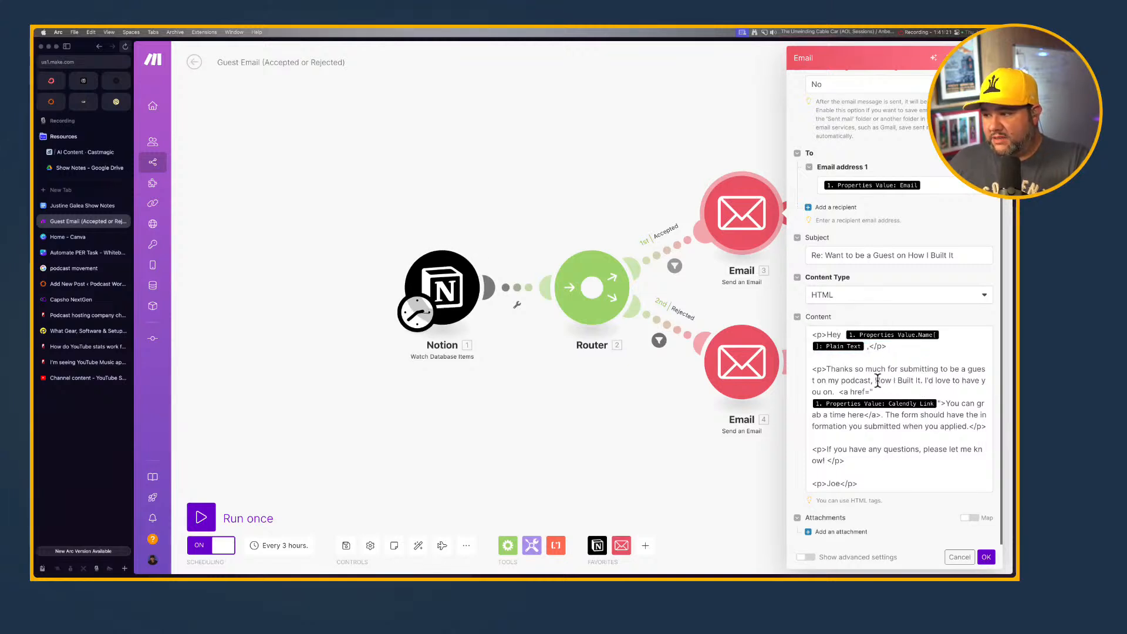
left_click_drag(876, 381, 921, 376)
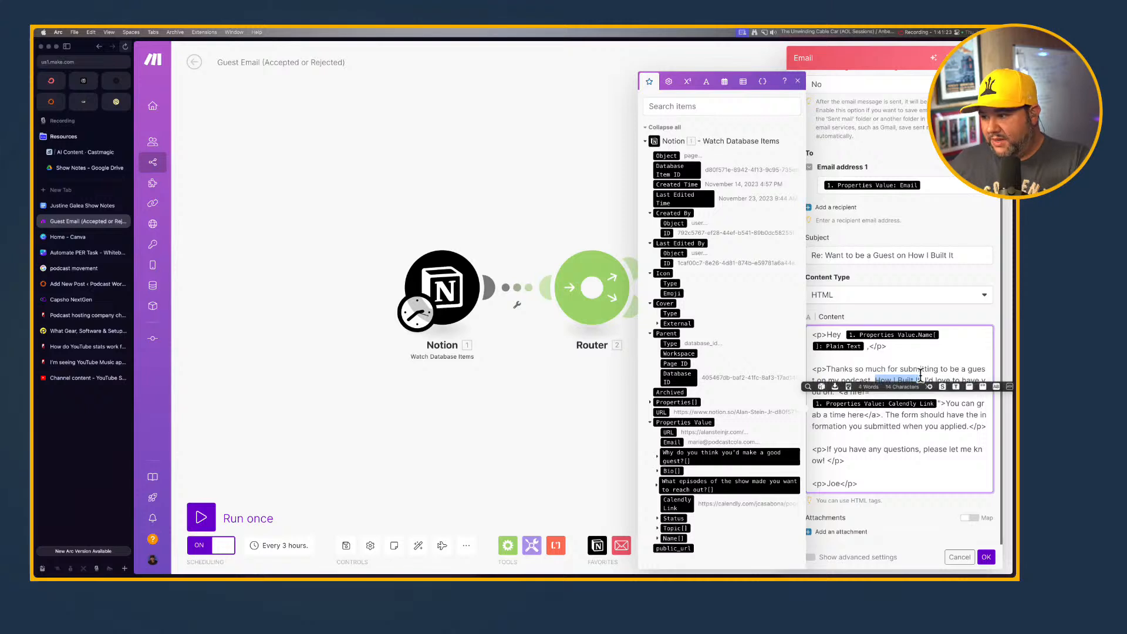
type("Streamlined Solopreneur")
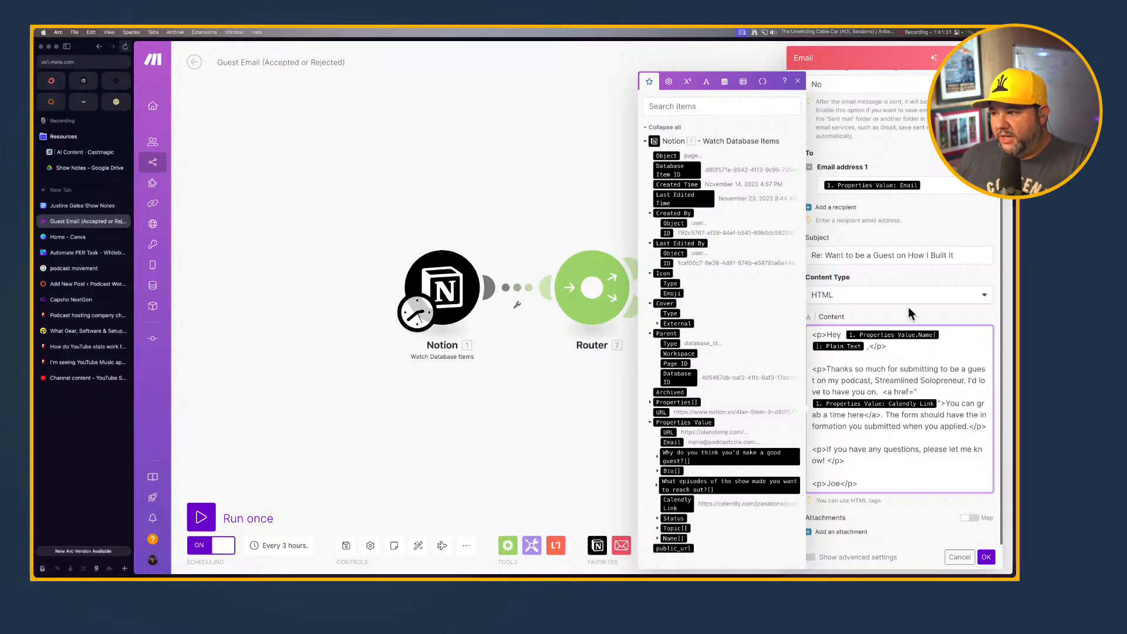
Change the show name in the Accepted email's subject to "Streamlined Solopreneur" and save the module's settings.
left_click_drag(909, 254, 955, 254)
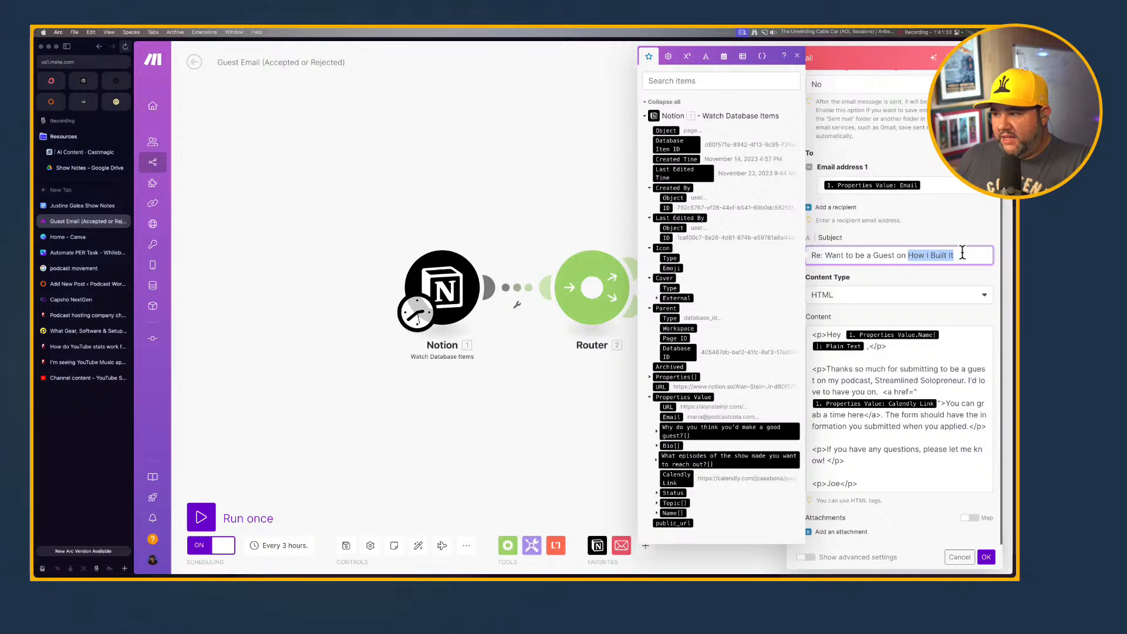
key("BackSpace")
type("pods")
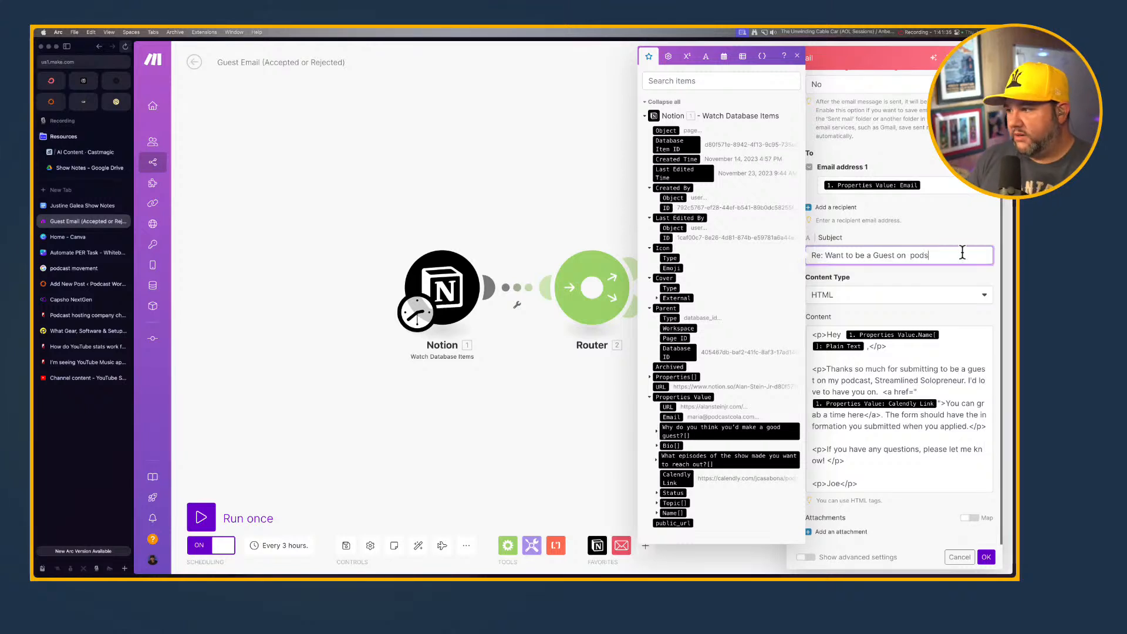
type("dcas")
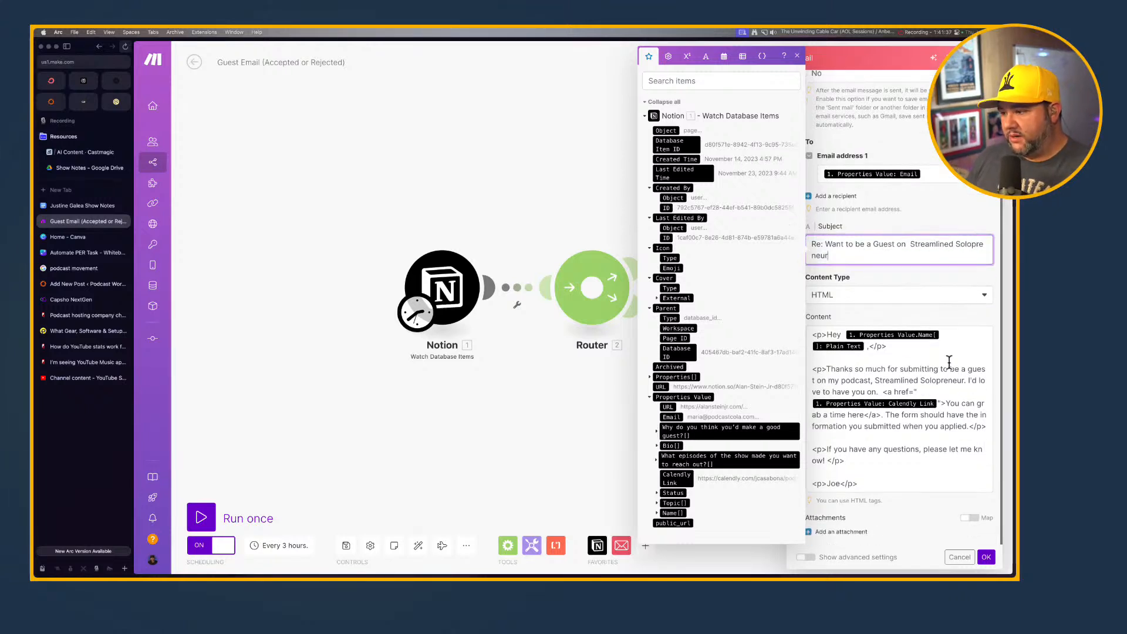
left_click(987, 558)
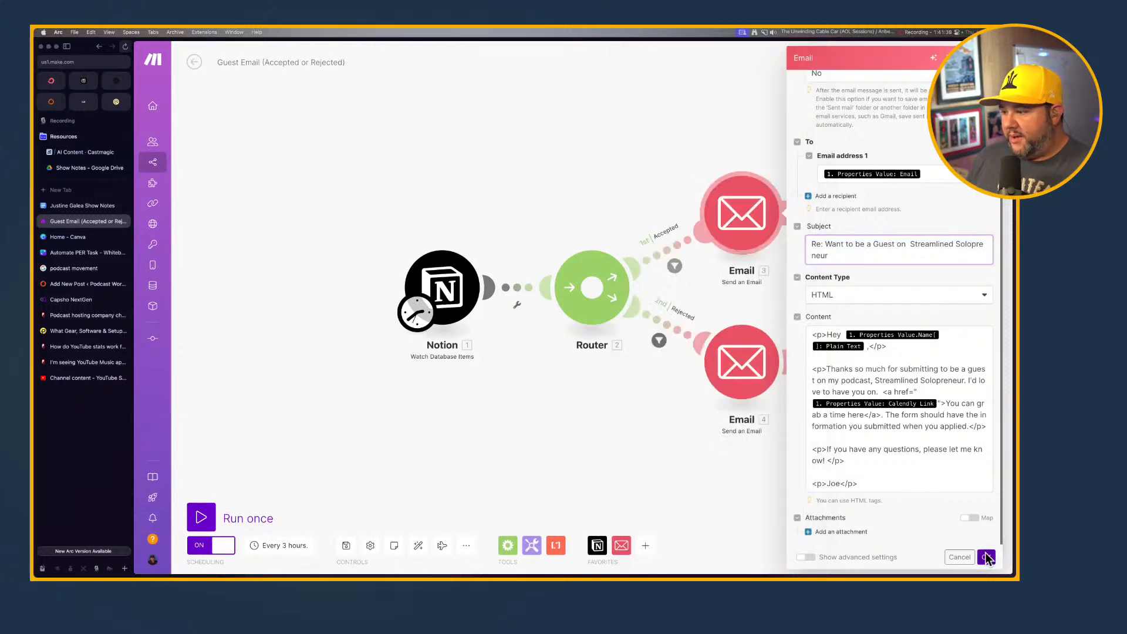
Change the Rejected route email's subject to "Re: Want to be a Guest on Streamlined Solopreneur".
left_click(746, 368)
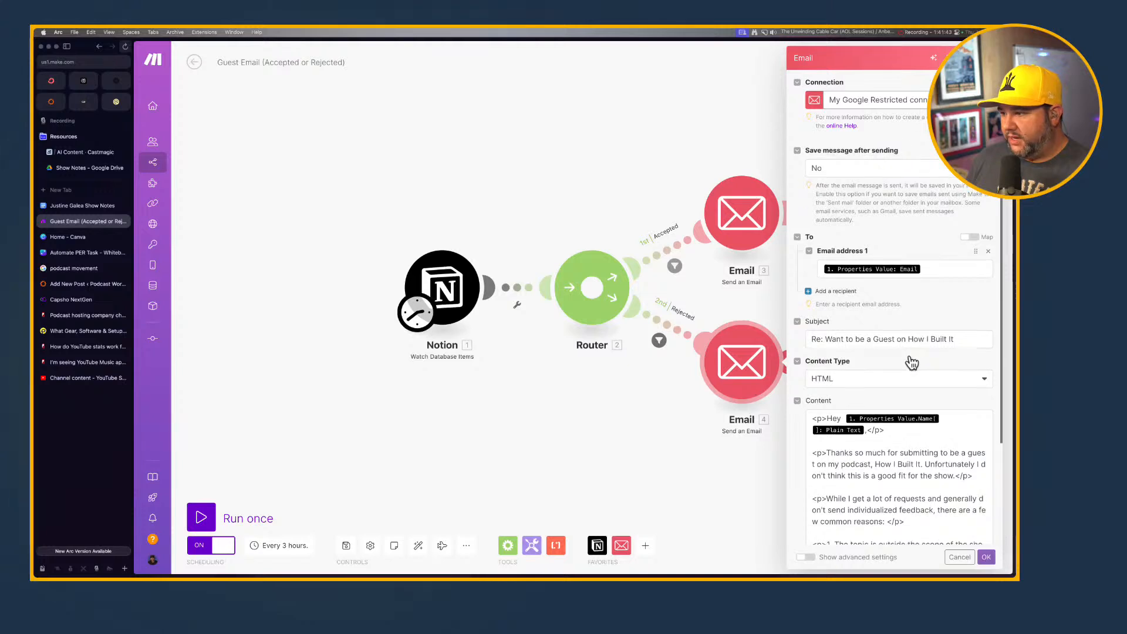
left_click_drag(911, 333, 974, 330)
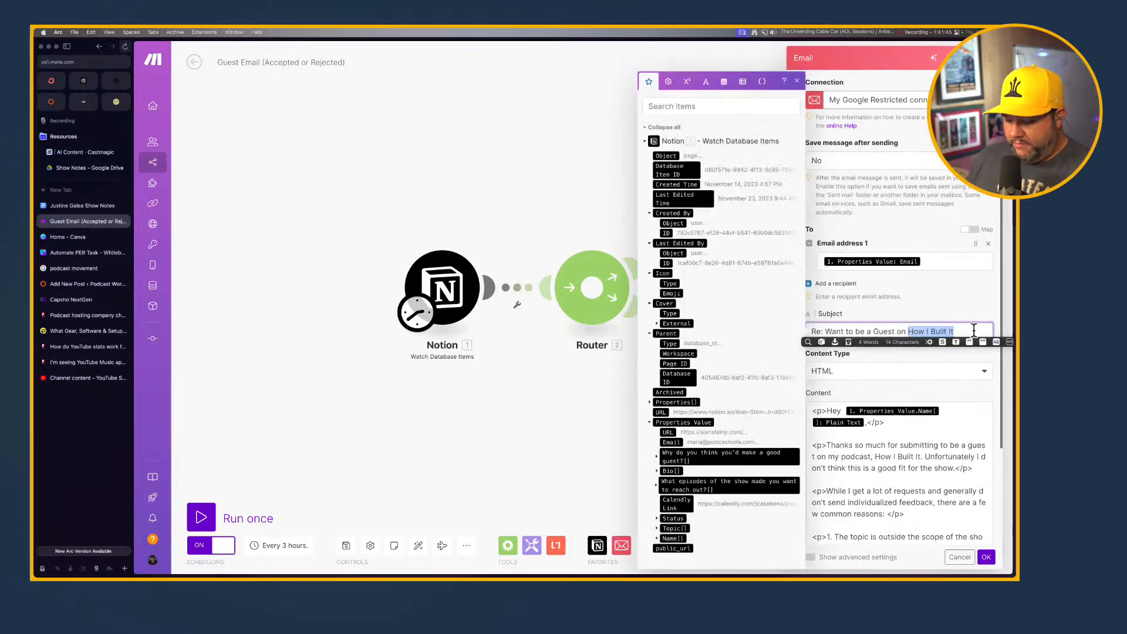
type("Streamlined Solopreneur")
scroll(941, 421, "down", 2)
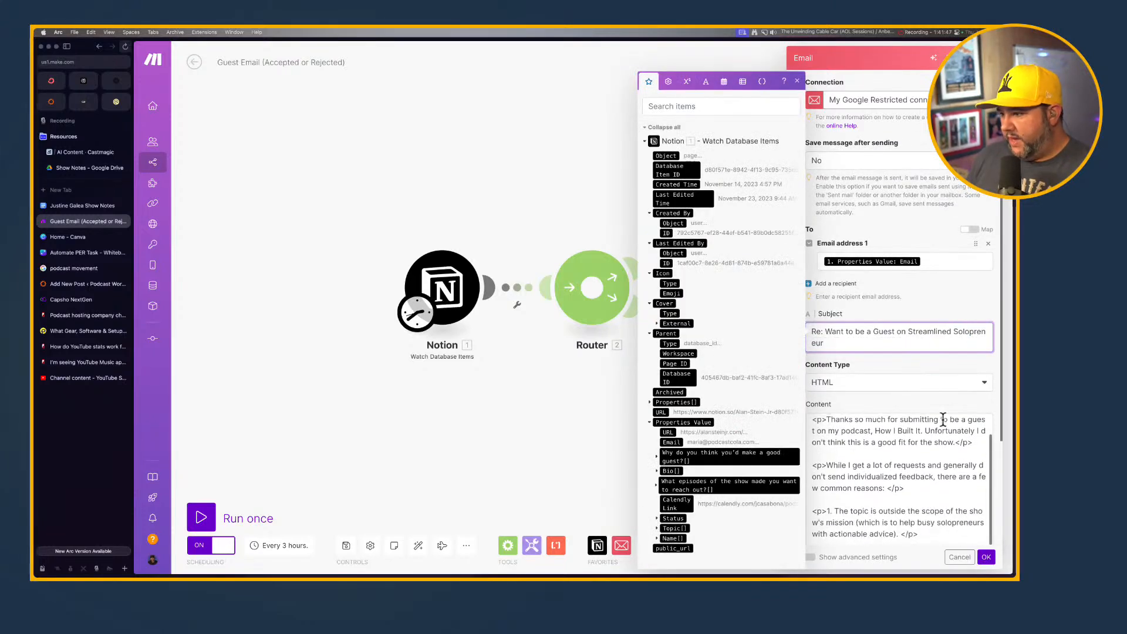
Replace "How I Built It" with "Streamlined Solopreneur" in the content of the Rejected route's email.
scroll(925, 464, "up", 1)
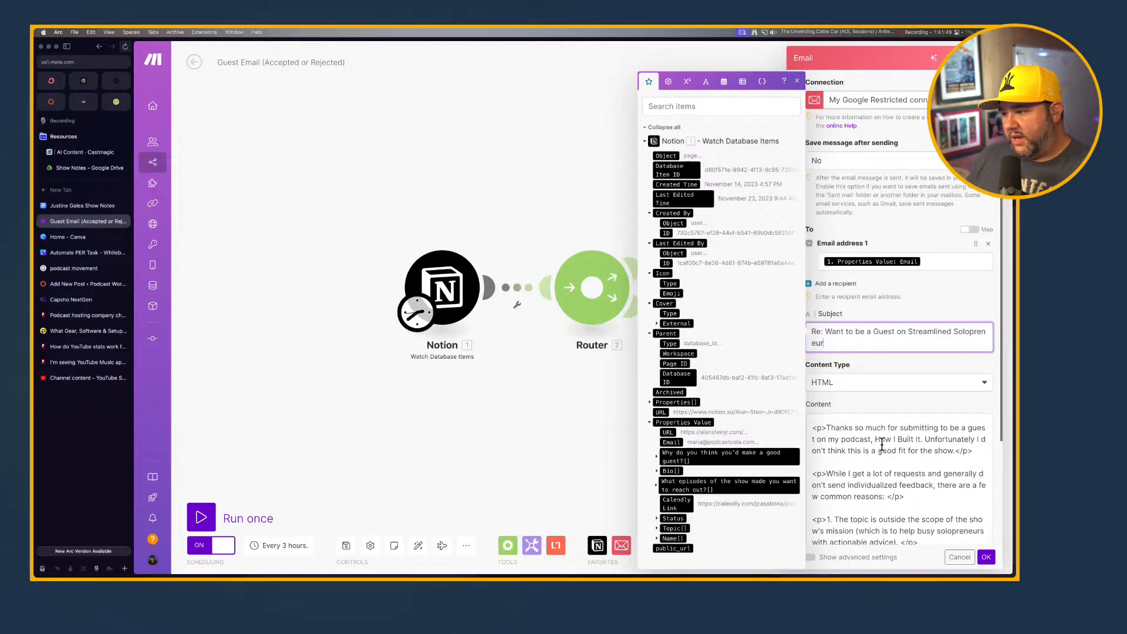
left_click_drag(874, 441, 923, 439)
key("BackSpace")
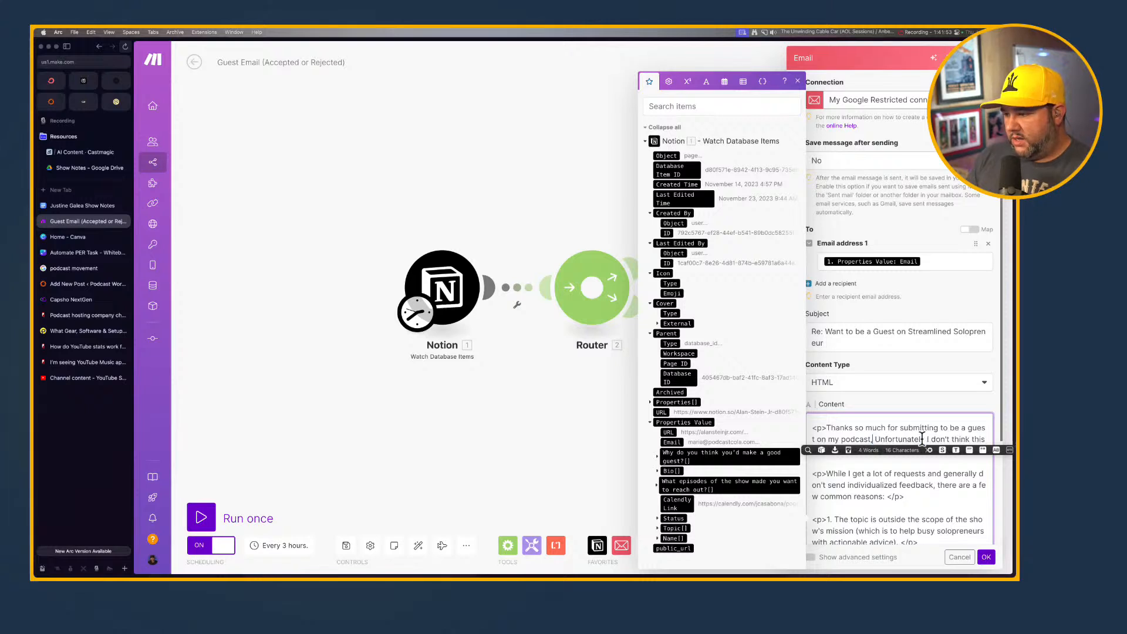
type("p")
key("BackSpace")
type("Streamlined Solopreneur")
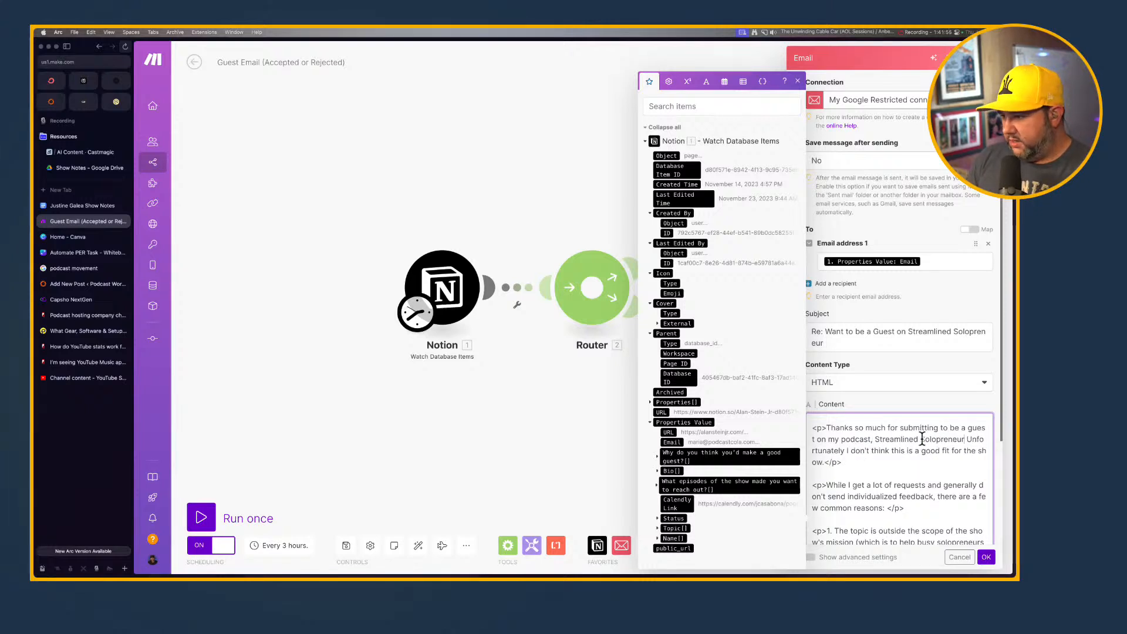
Check the rest of the rejection email's content, confirm the module's settings and save the scenario.
scroll(923, 439, "down", 5)
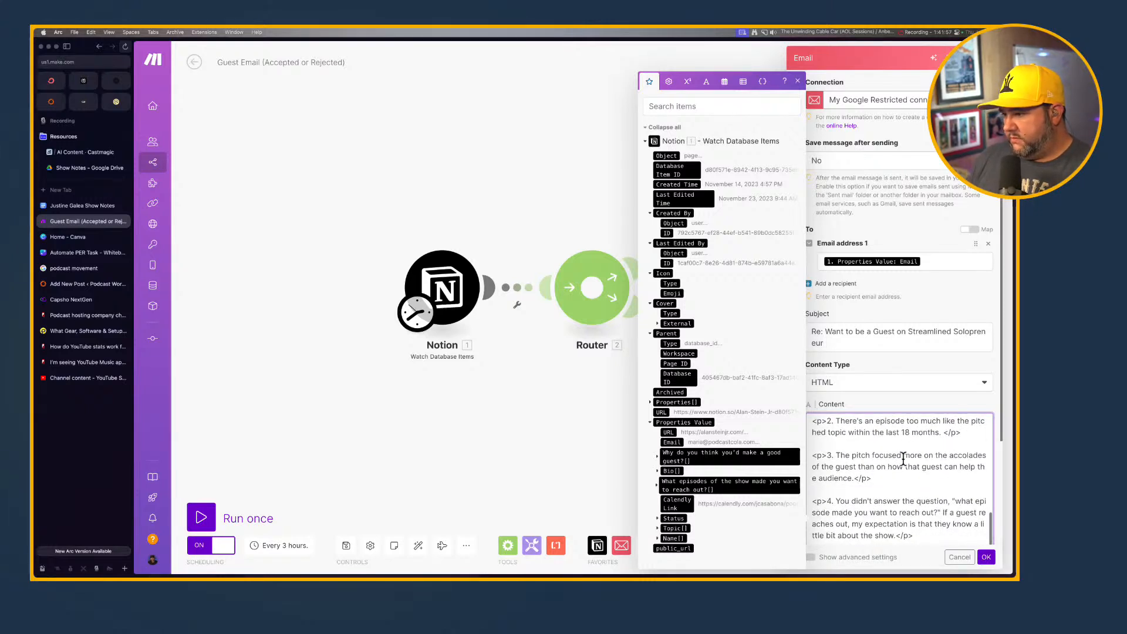
scroll(899, 496, "up", 4)
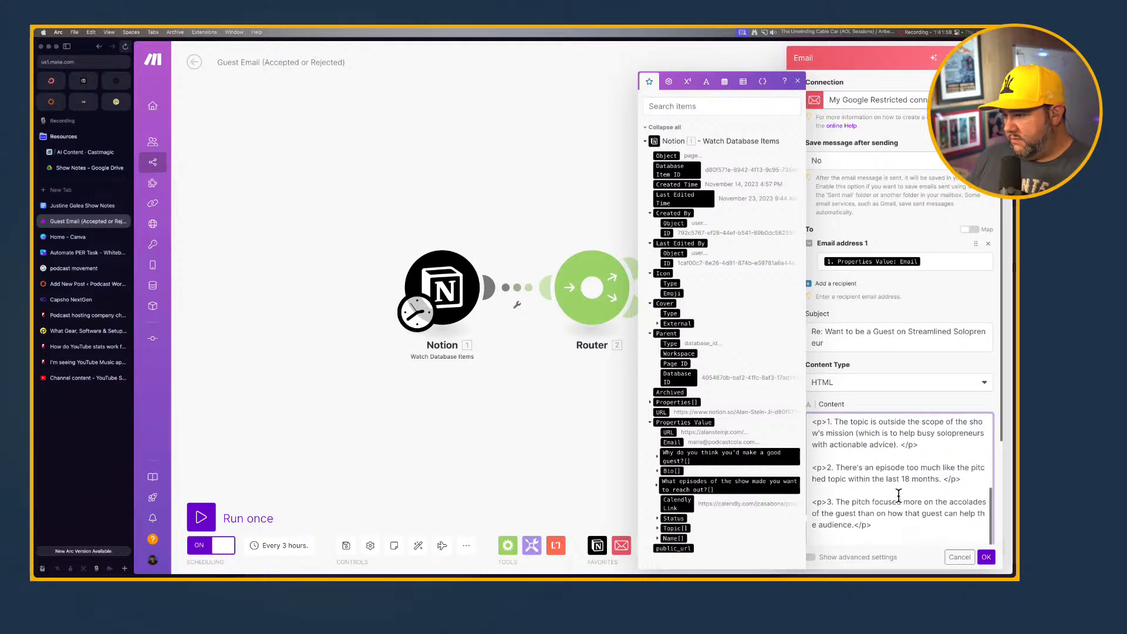
scroll(899, 497, "up", 3)
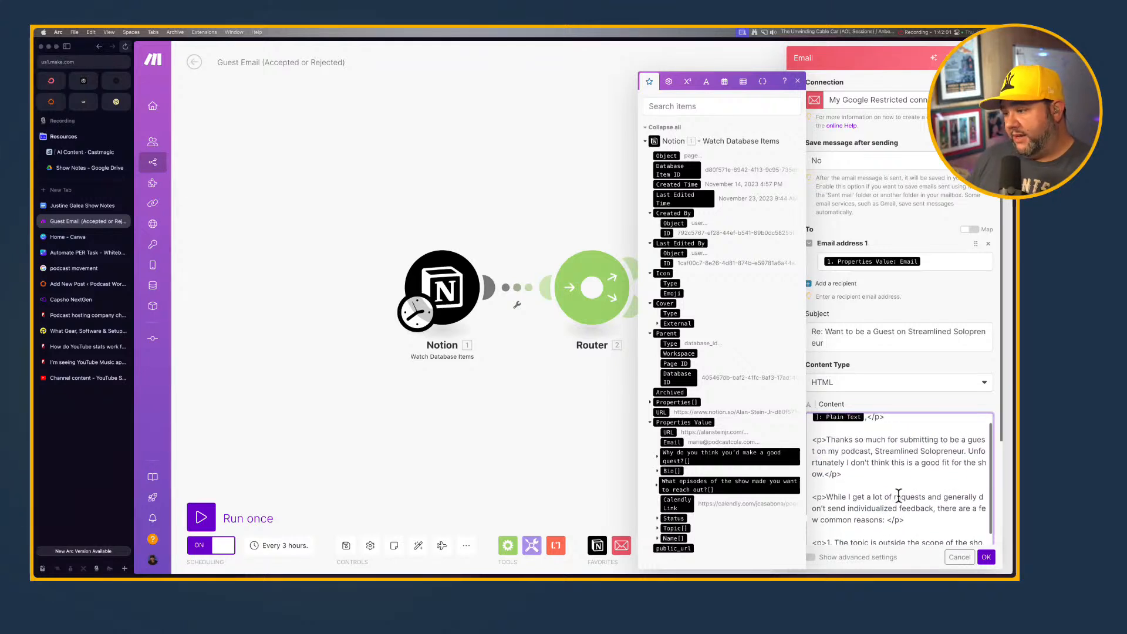
left_click(986, 557)
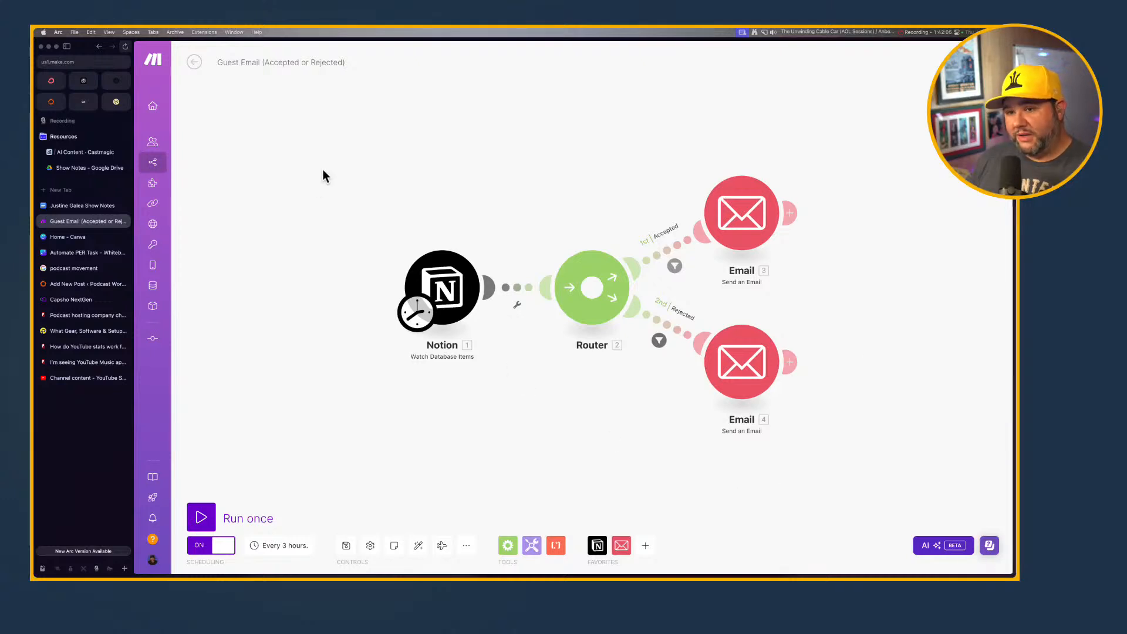
left_click(345, 546)
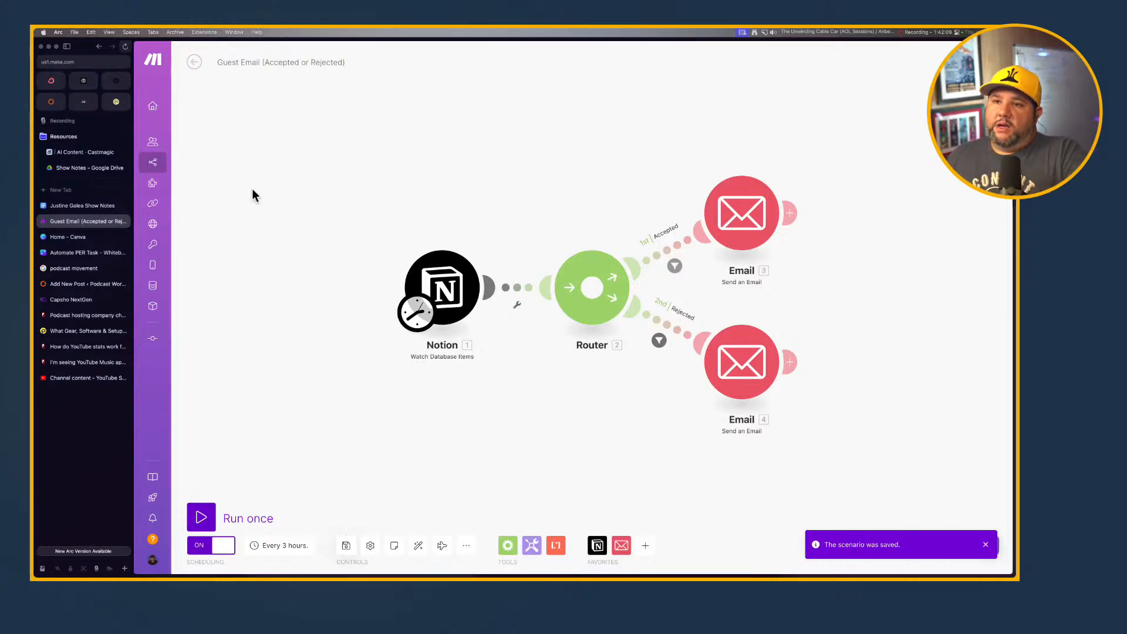
Leave the Guest Email scenario for the organization overview and create a new scenario.
left_click(176, 105)
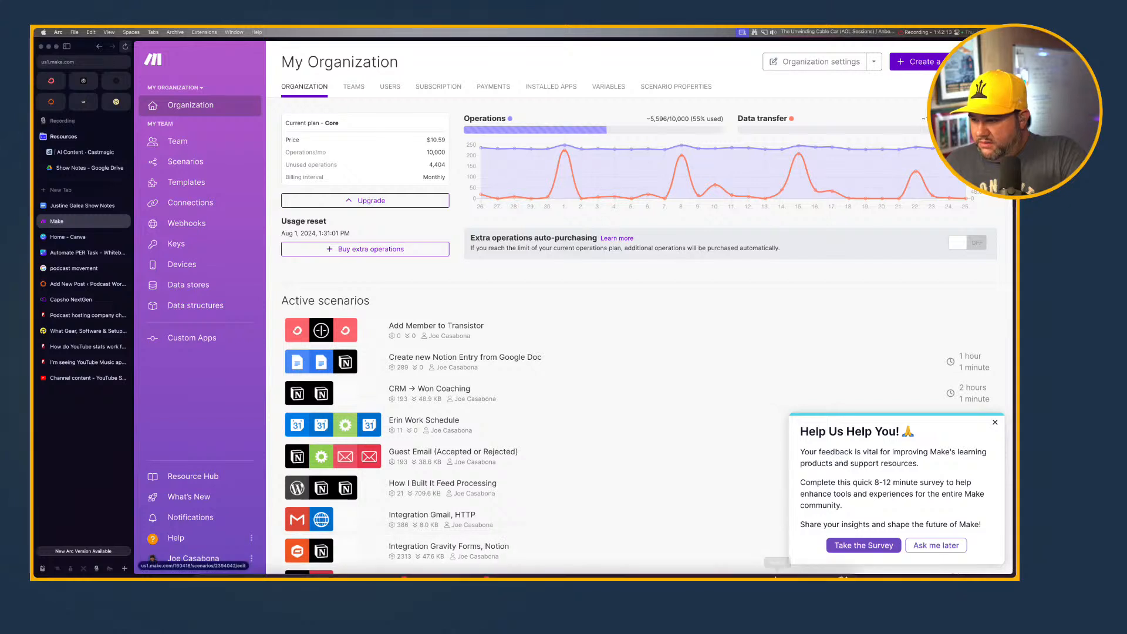
left_click(809, 560)
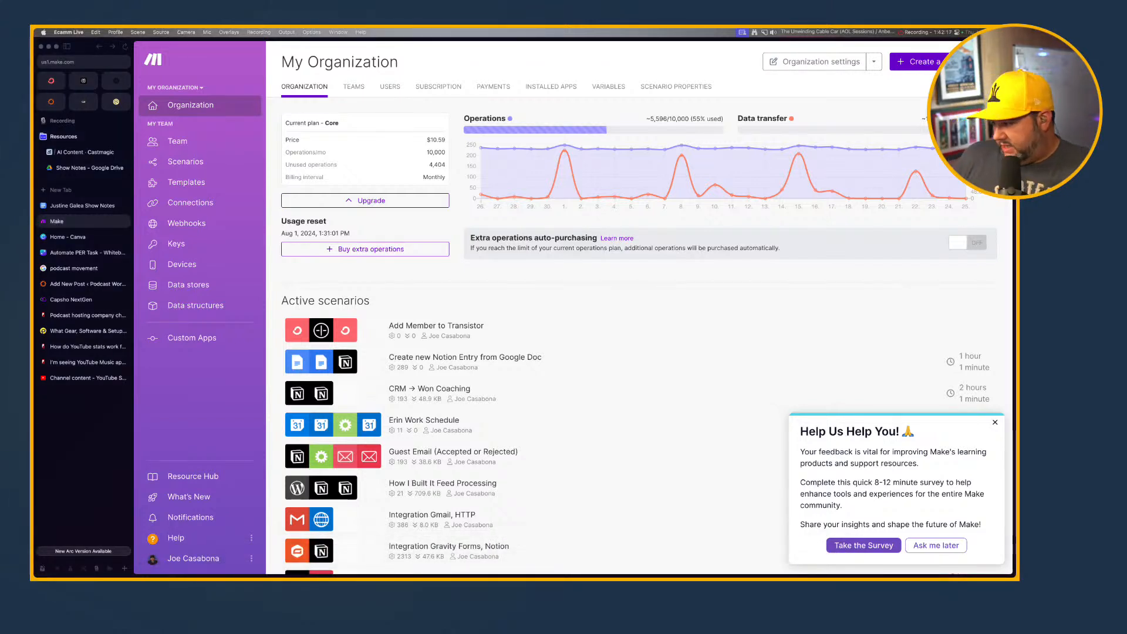
left_click(771, 66)
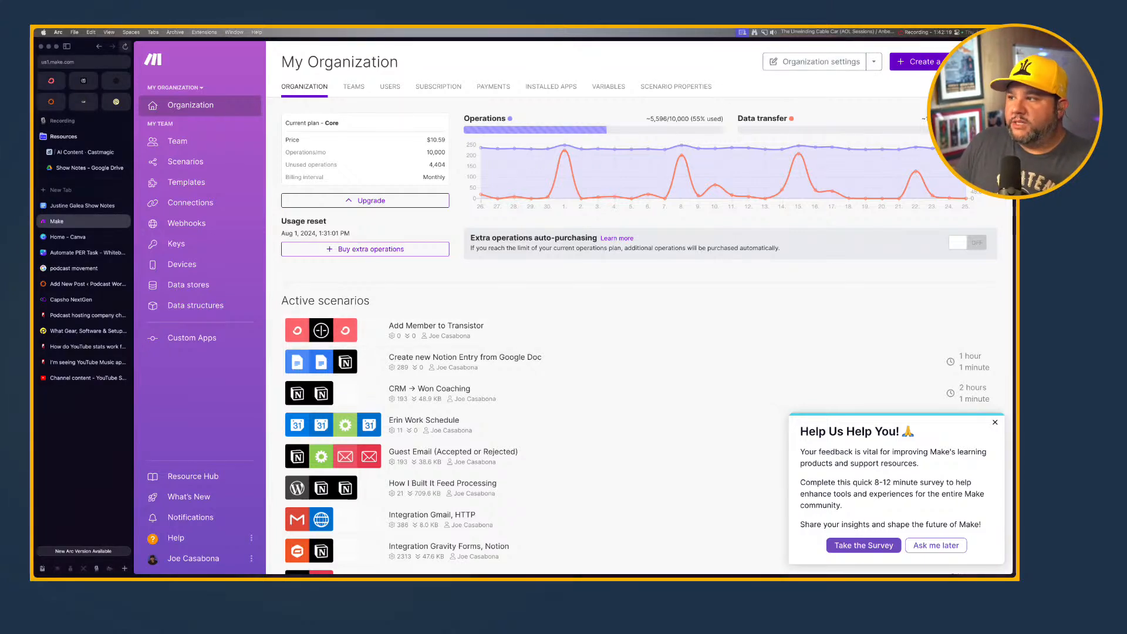
left_click(916, 61)
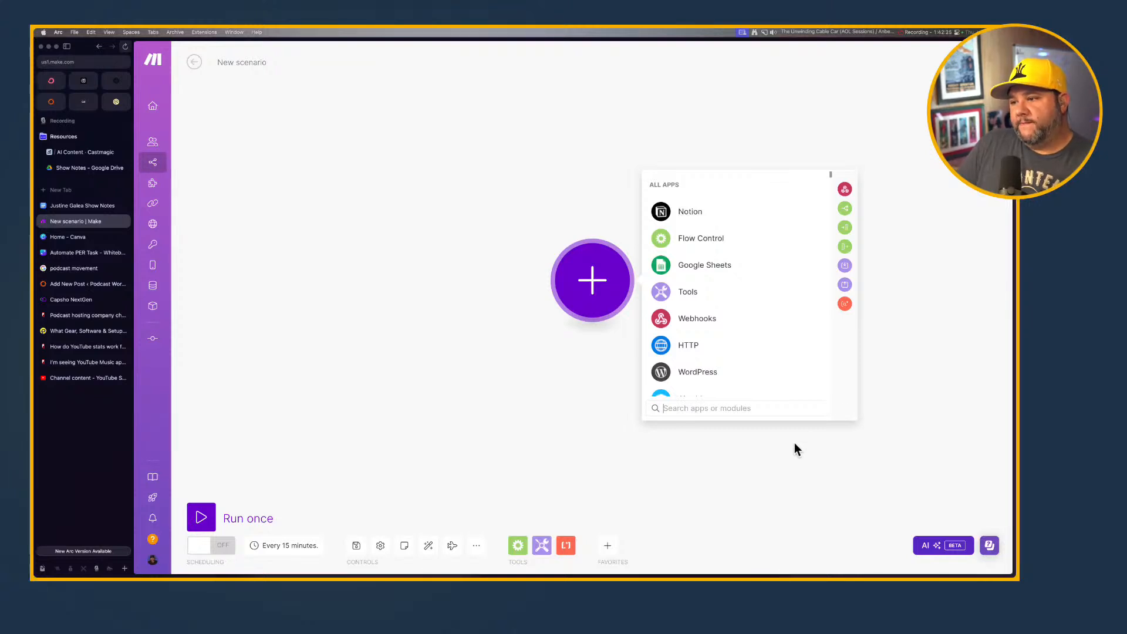
Look over the X (formerly Twitter) triggers offered for the first module, and close the list without choosing one.
scroll(777, 364, "down", 3)
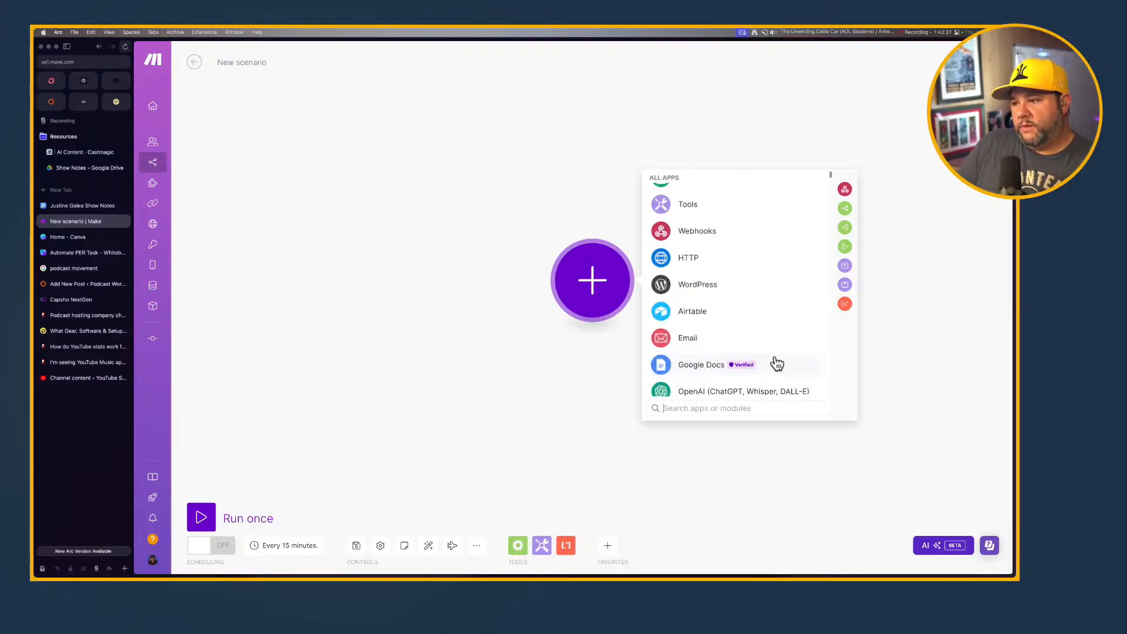
scroll(778, 365, "down", 1)
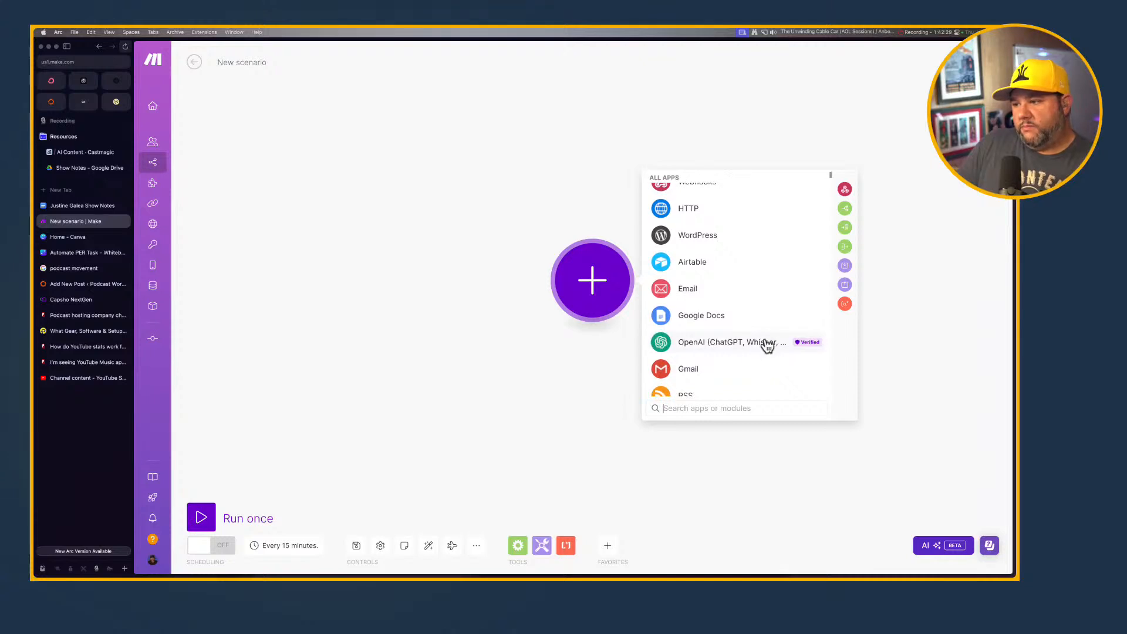
scroll(738, 349, "down", 1)
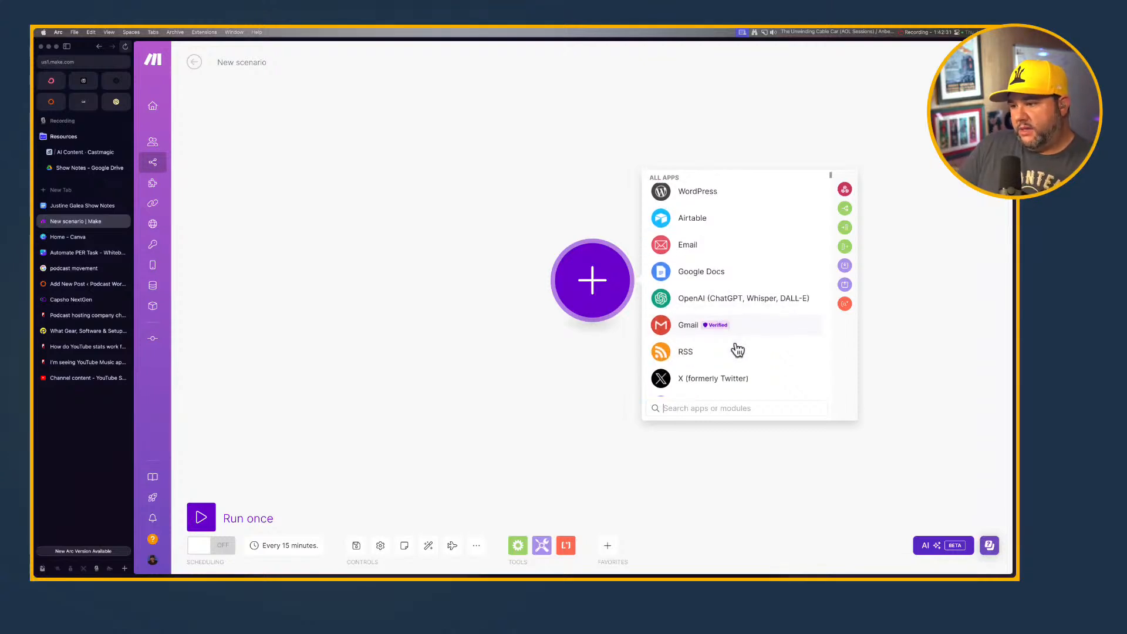
left_click(717, 379)
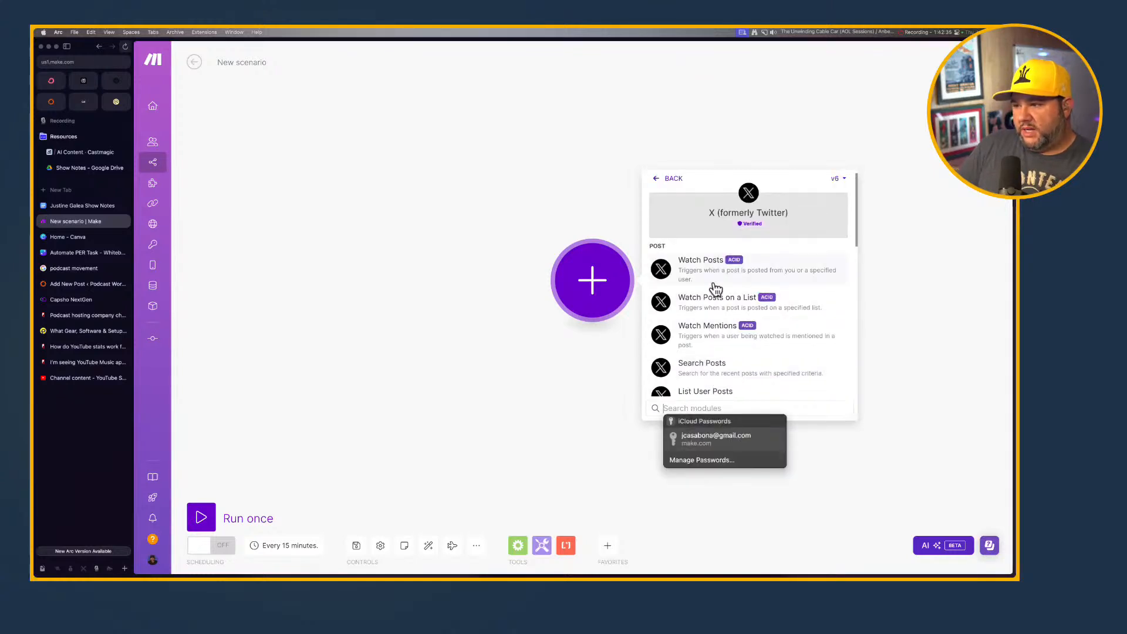
scroll(719, 321, "down", 1)
scroll(718, 322, "up", 2)
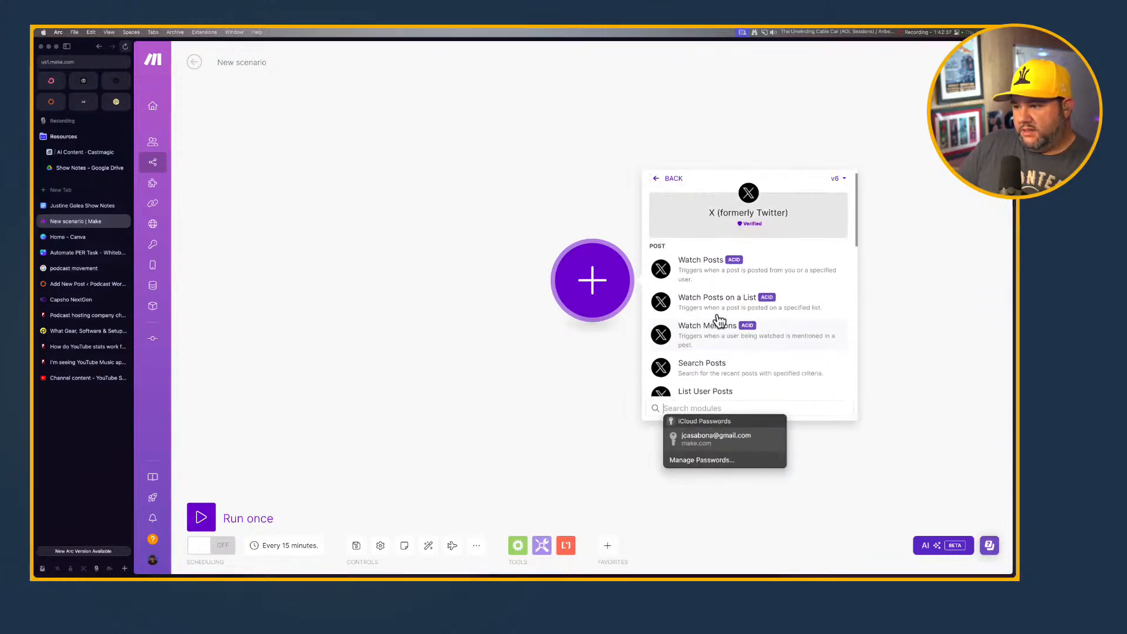
left_click(675, 135)
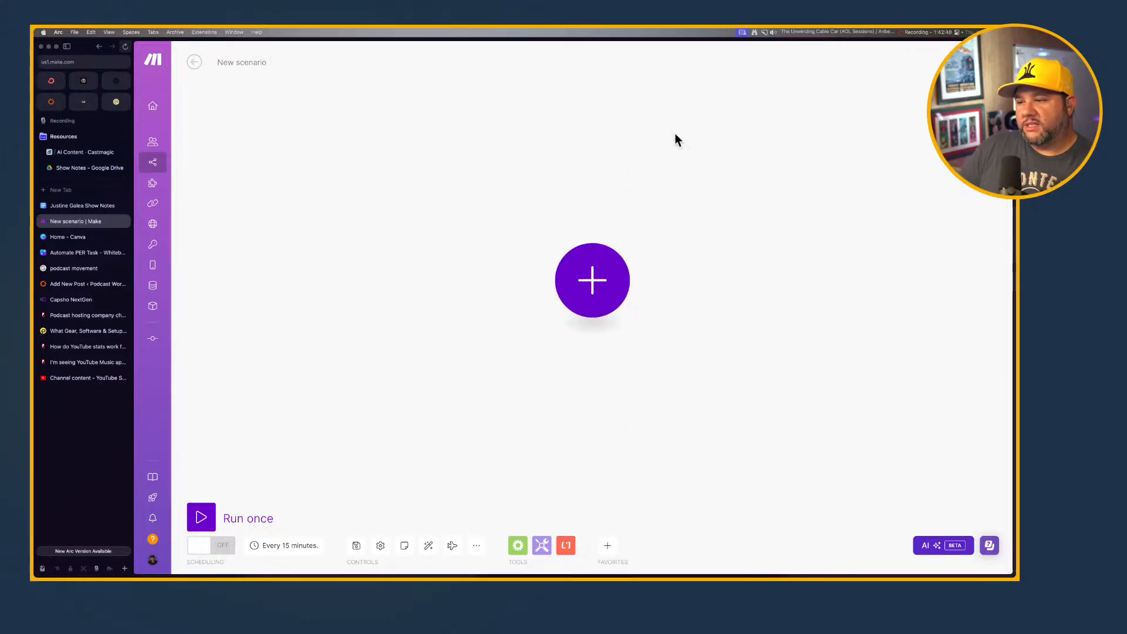
Add the Google Docs Watch Documents trigger as the scenario's first module.
left_click(594, 294)
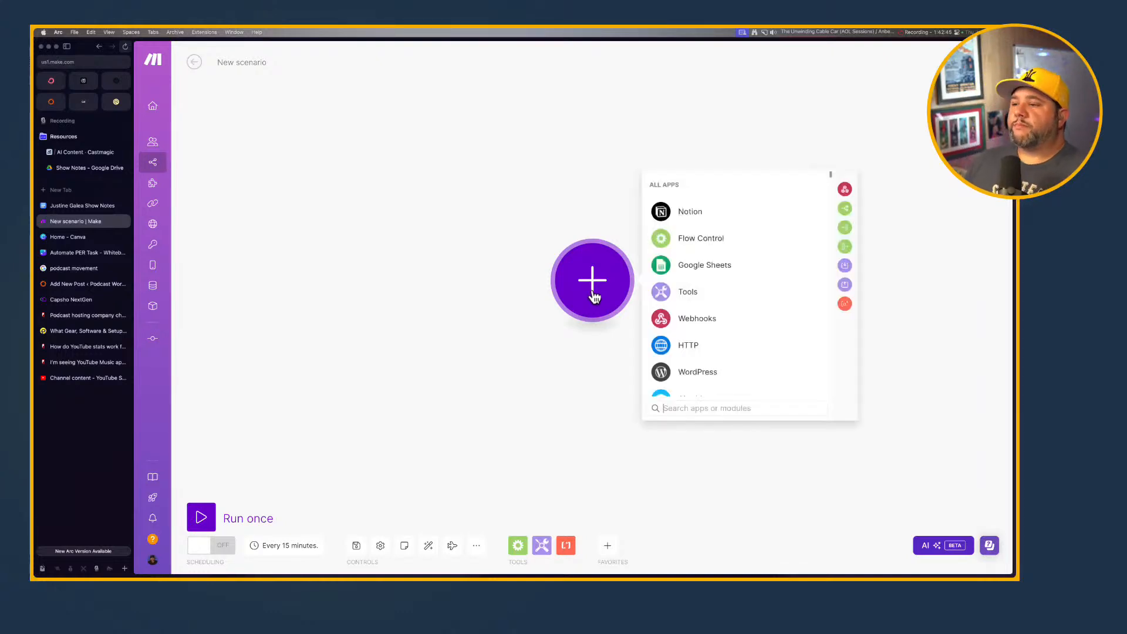
scroll(697, 369, "down", 2)
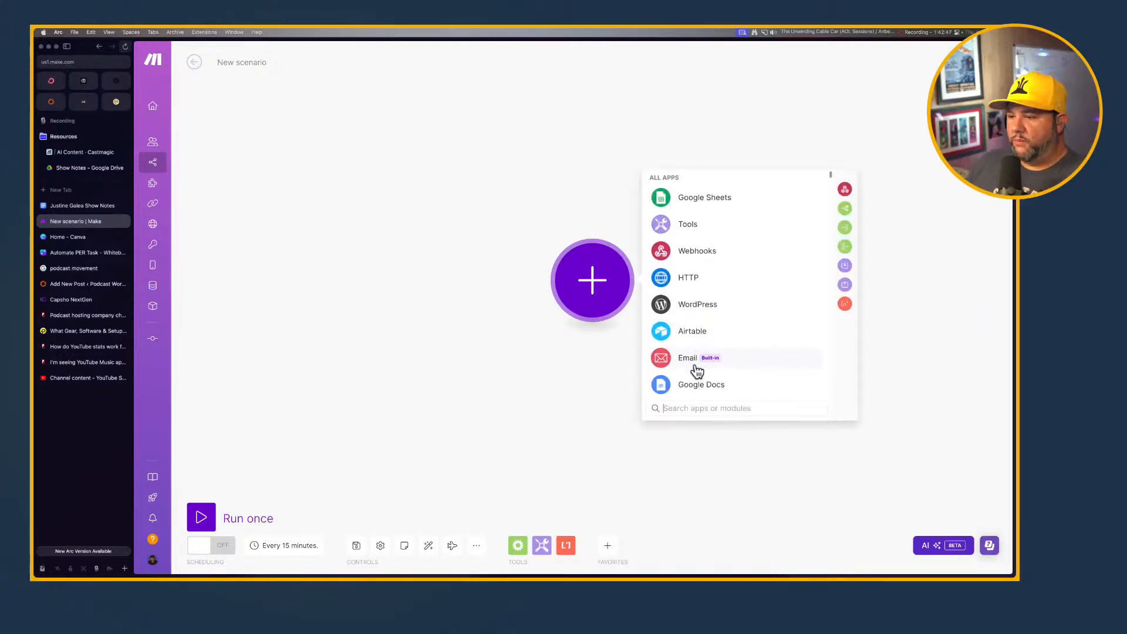
scroll(697, 370, "down", 1)
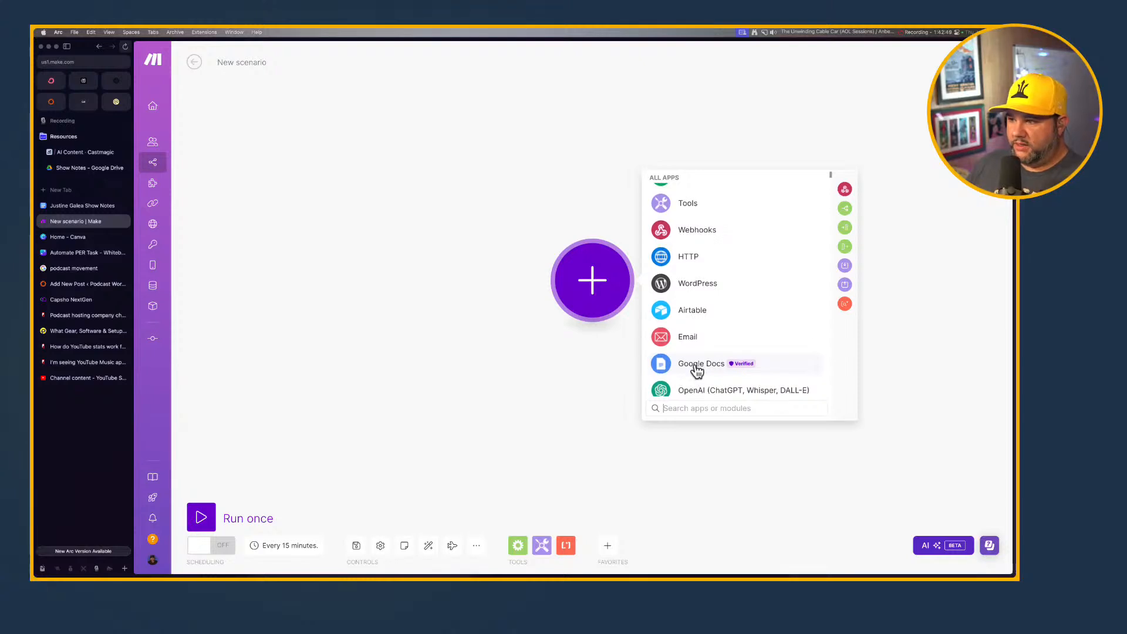
left_click(697, 367)
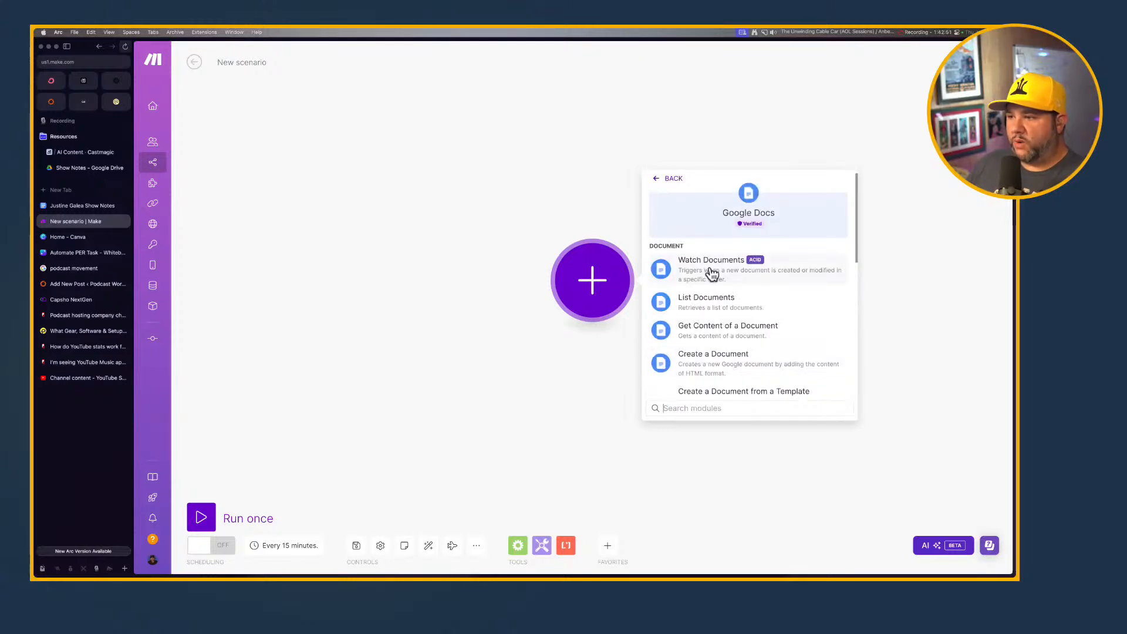
left_click(746, 275)
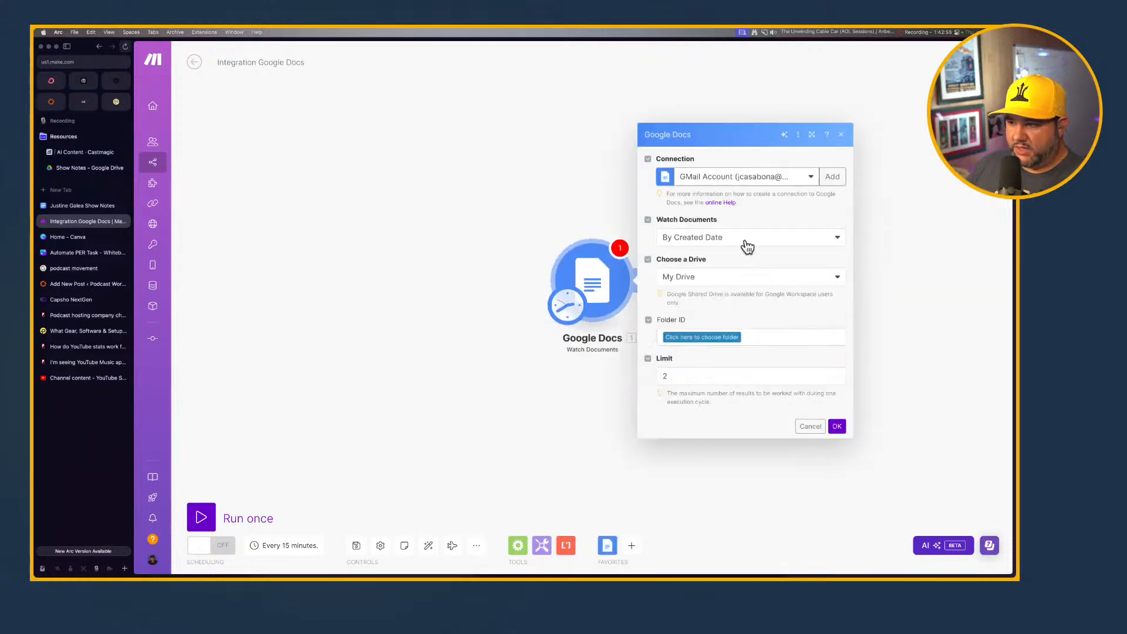
Set the folder that the Google Docs trigger watches to Coaching and confirm the module's settings.
left_click(715, 340)
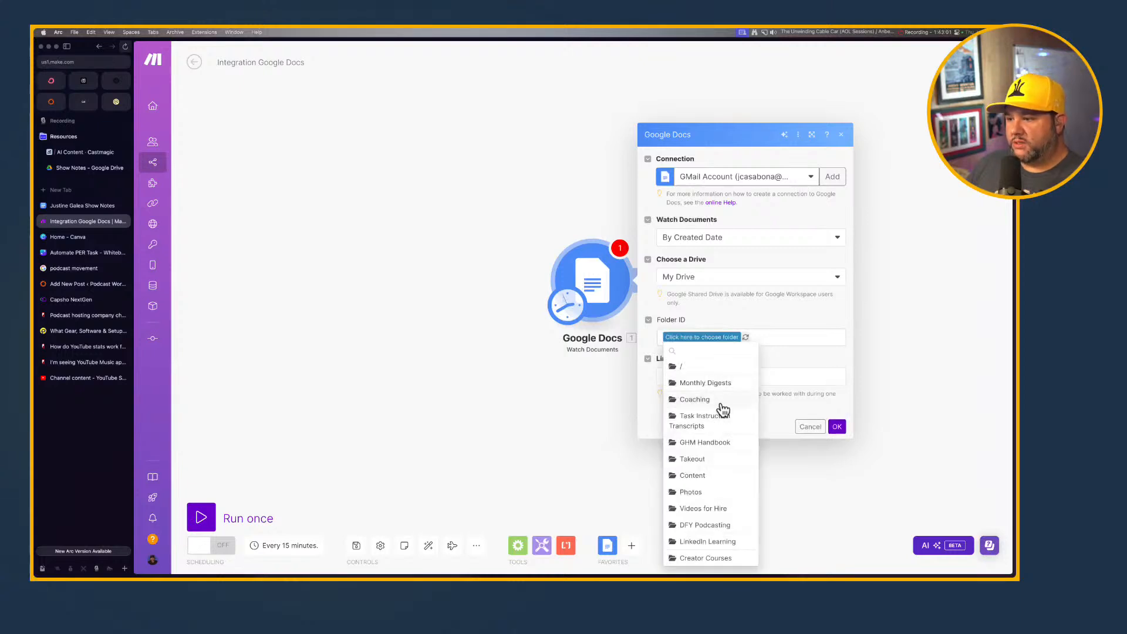
left_click(721, 402)
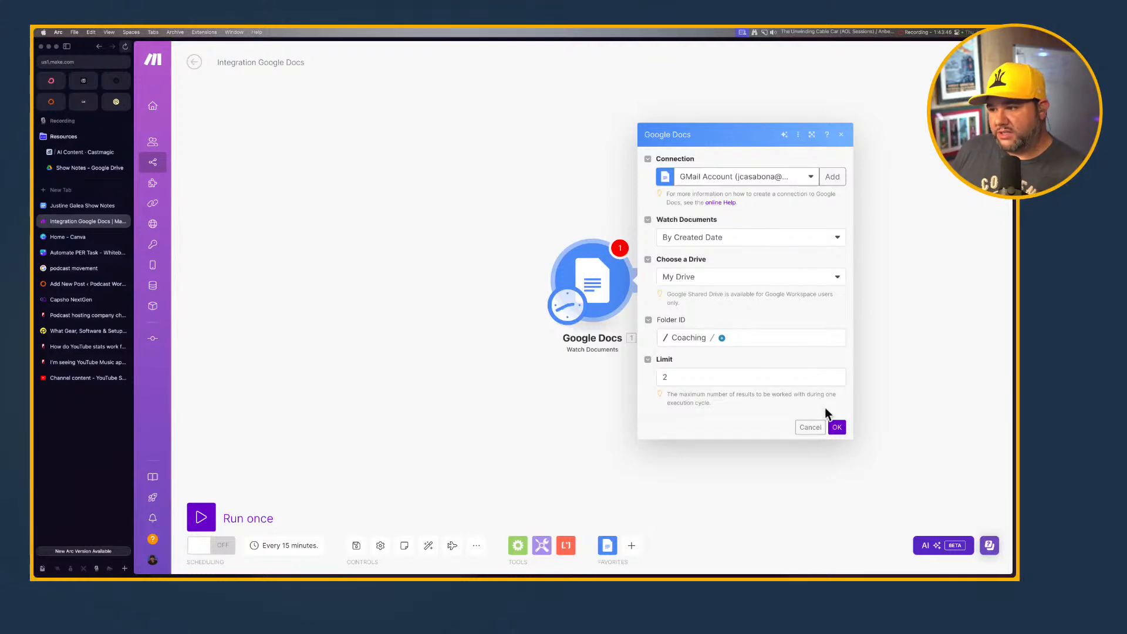
left_click(838, 428)
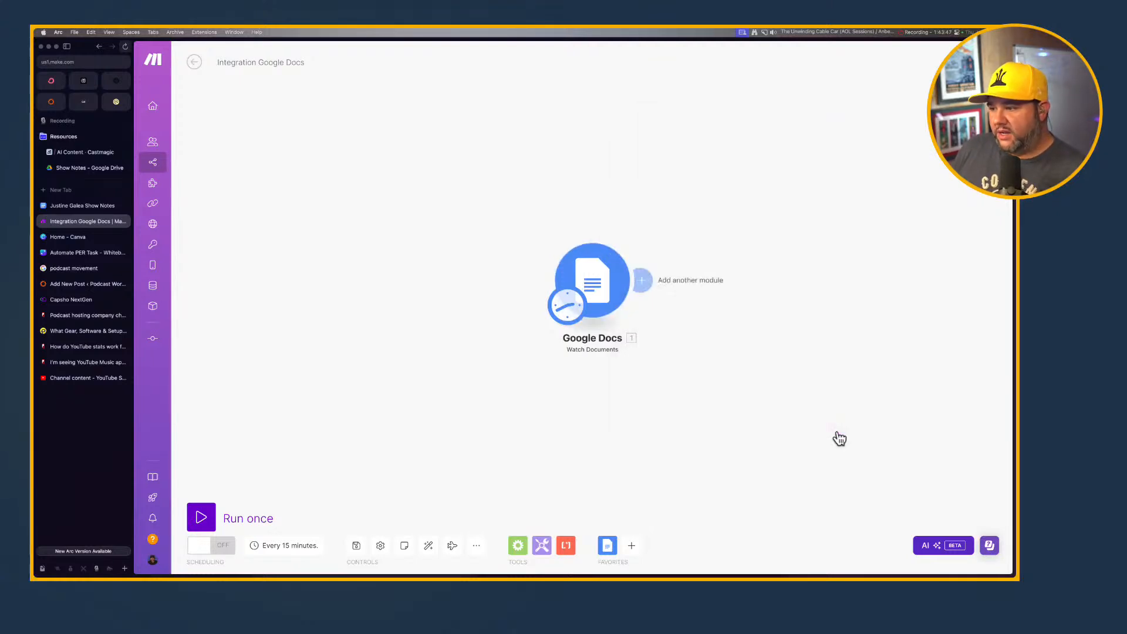
Add the X (formerly Twitter) Create a Post module after the Google Docs trigger, and close its settings without filling in the text content.
left_click(646, 284)
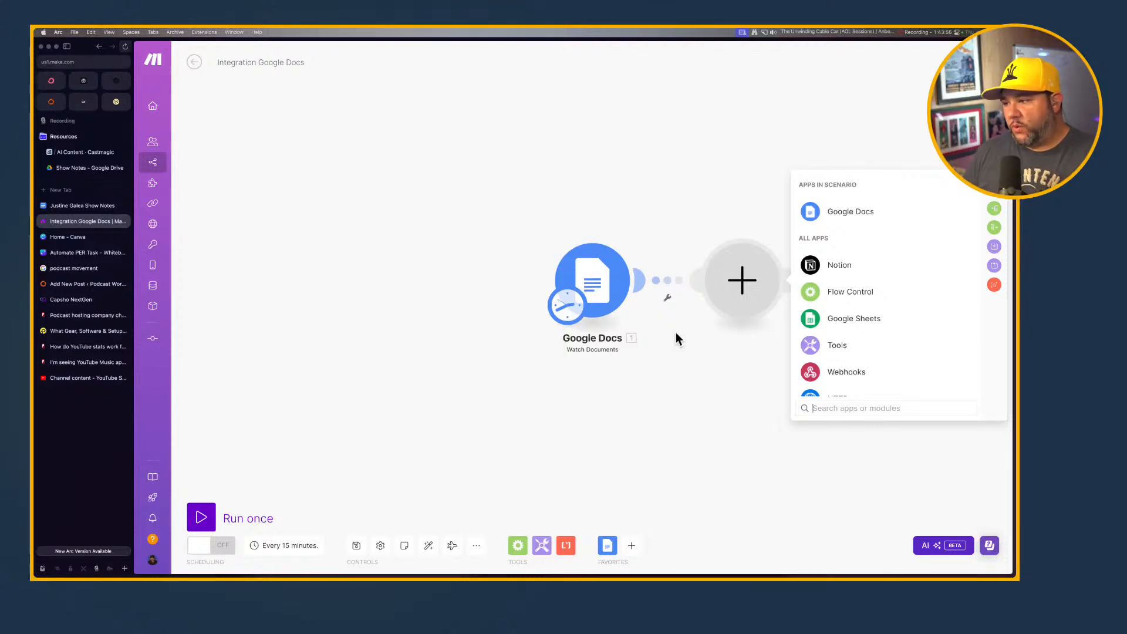
scroll(836, 322, "down", 2)
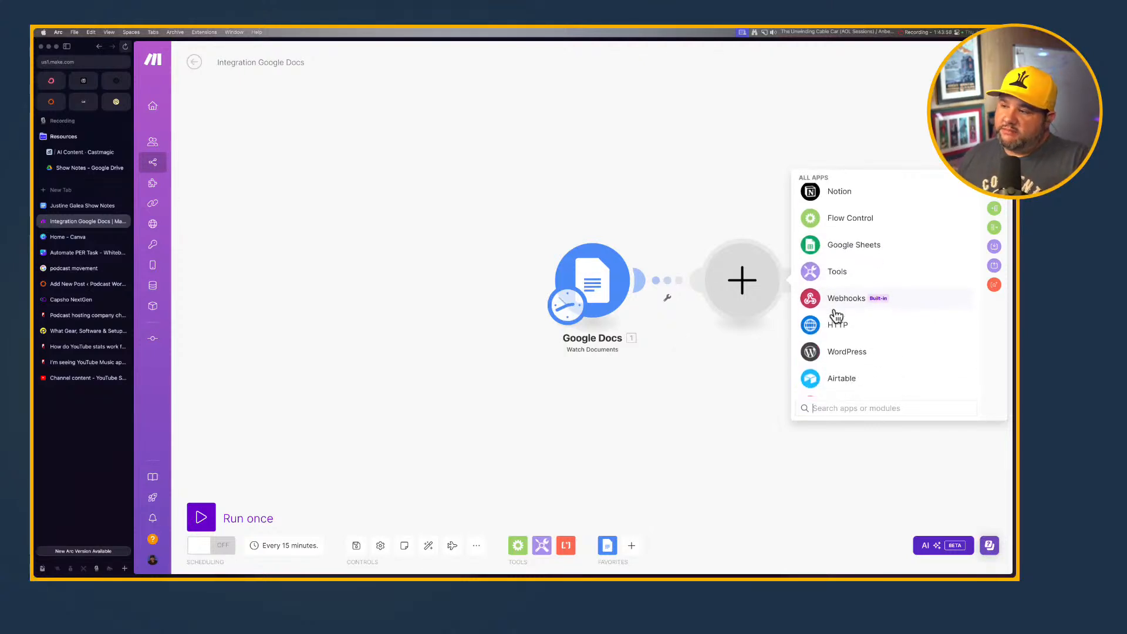
scroll(836, 317, "down", 1)
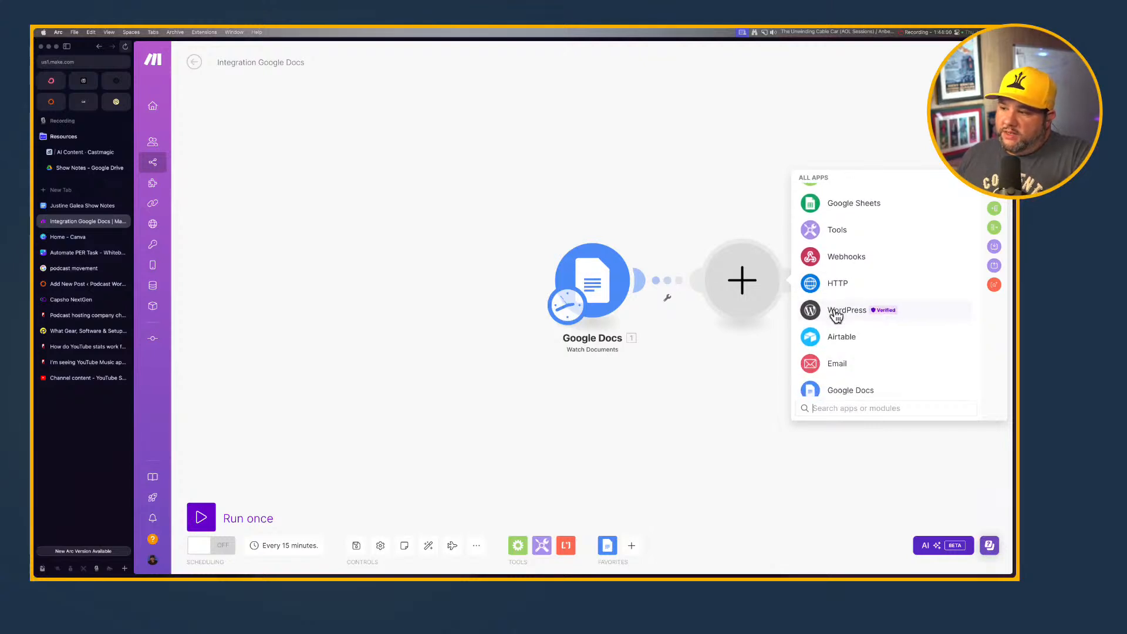
scroll(837, 316, "up", 3)
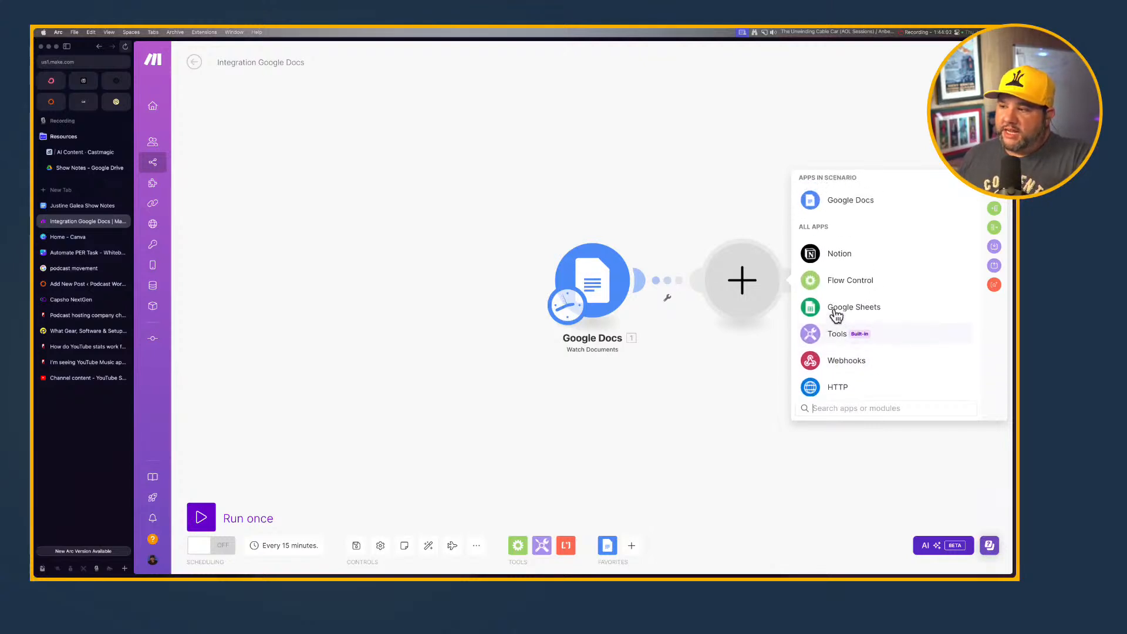
scroll(836, 315, "down", 8)
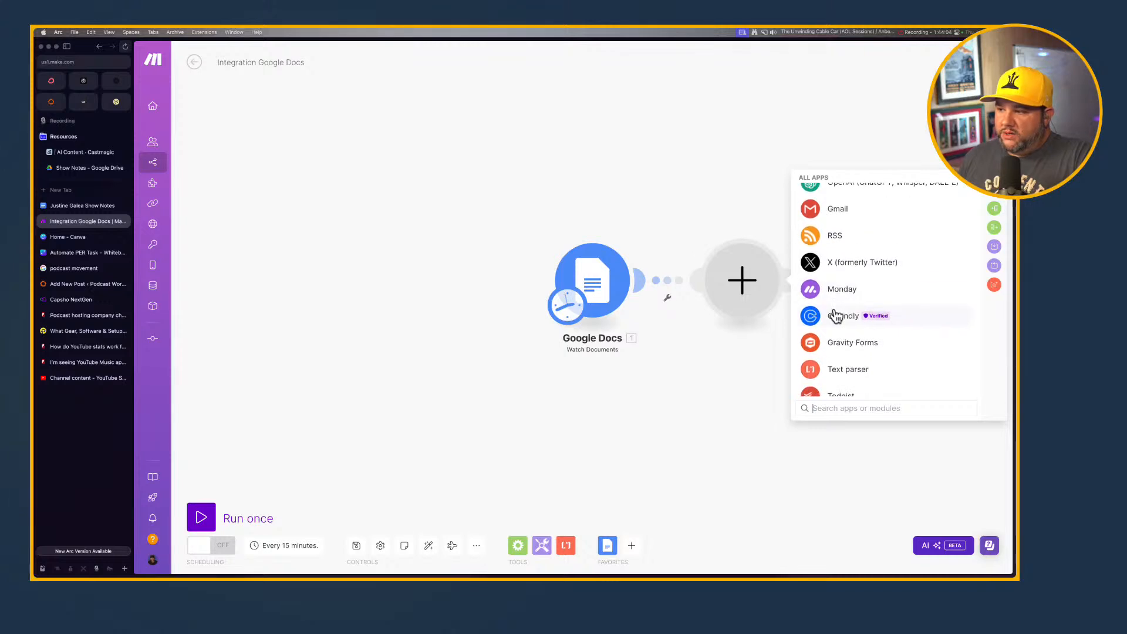
scroll(836, 317, "down", 2)
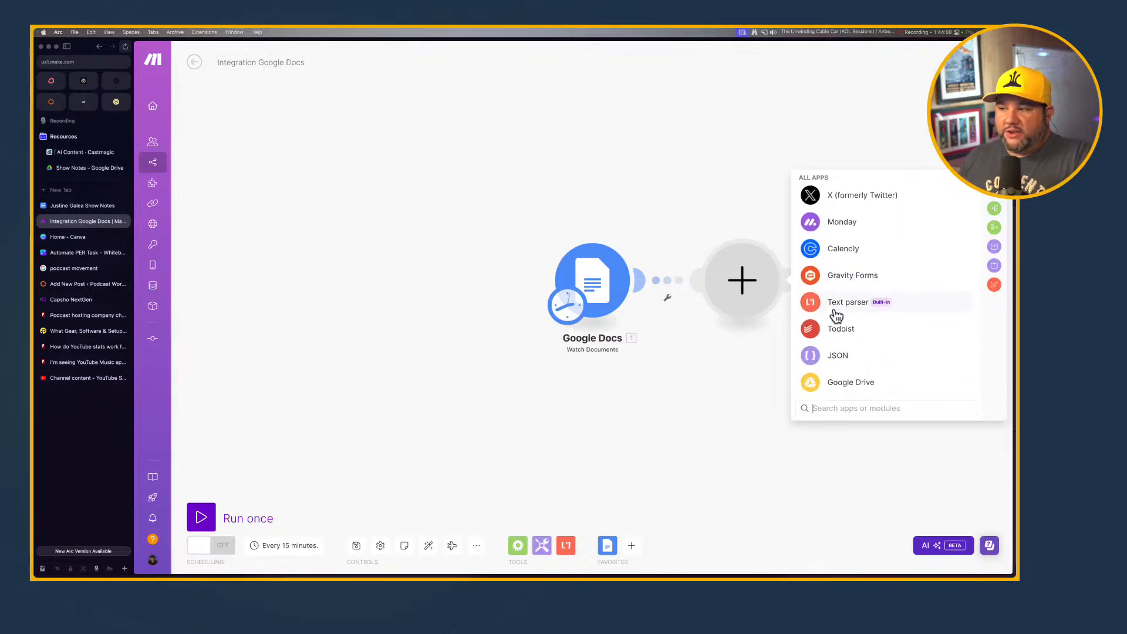
scroll(836, 316, "down", 1)
scroll(837, 316, "up", 1)
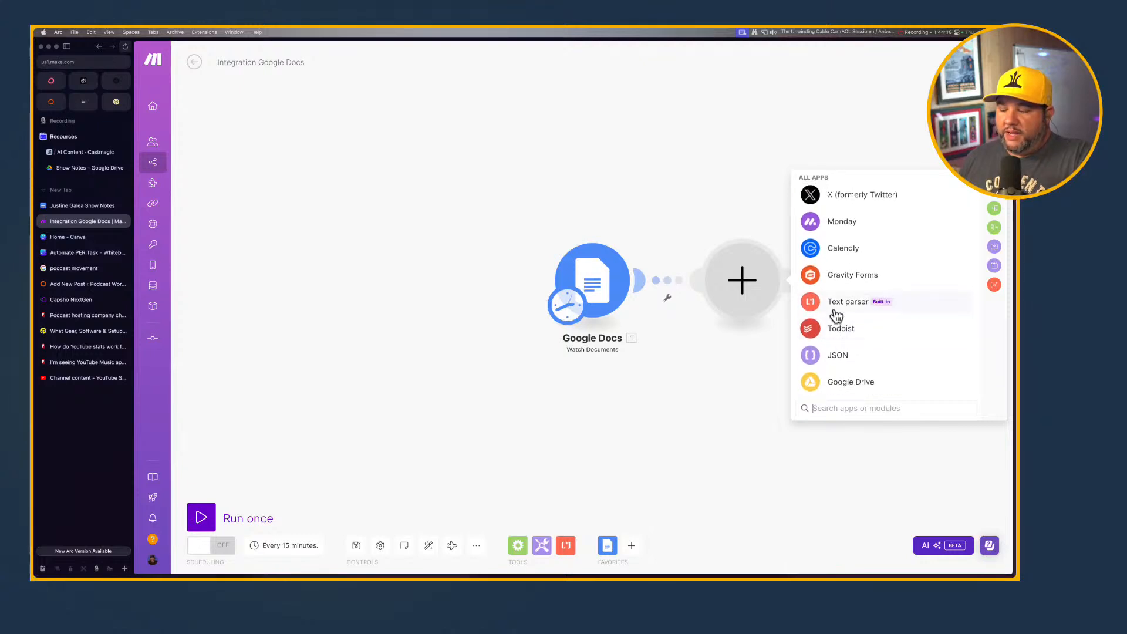
scroll(836, 317, "up", 3)
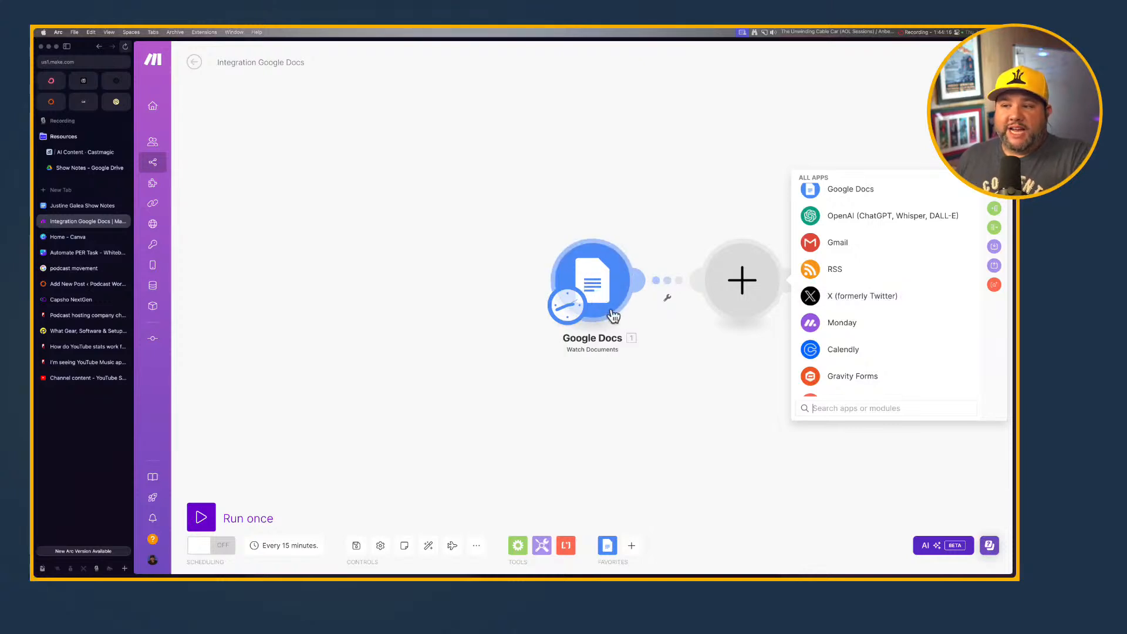
left_click(834, 304)
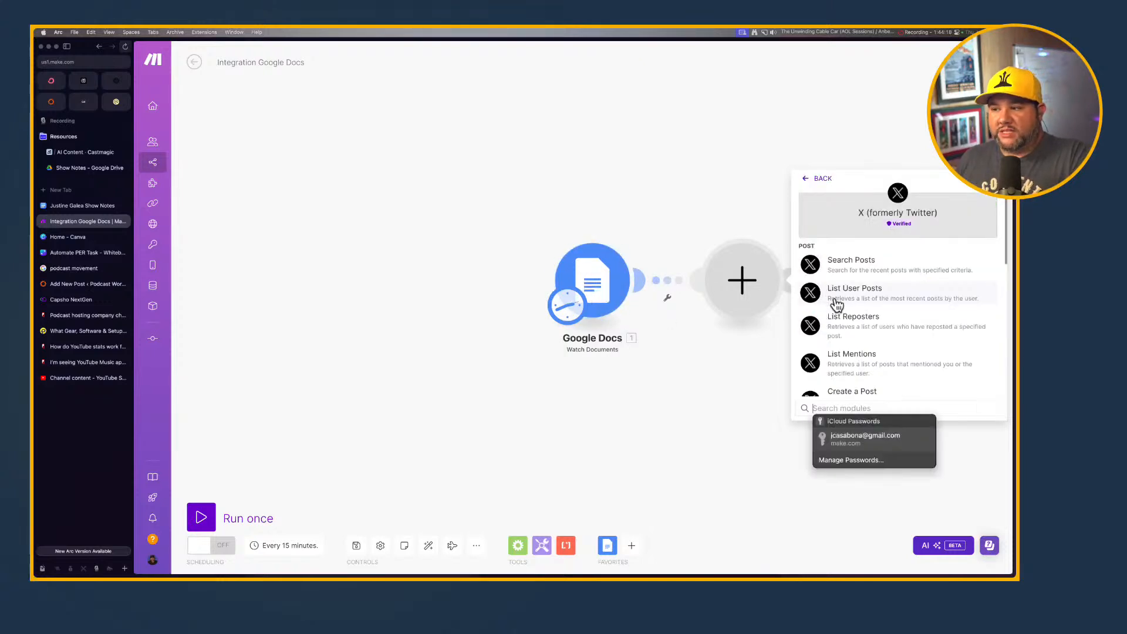
scroll(857, 339, "down", 2)
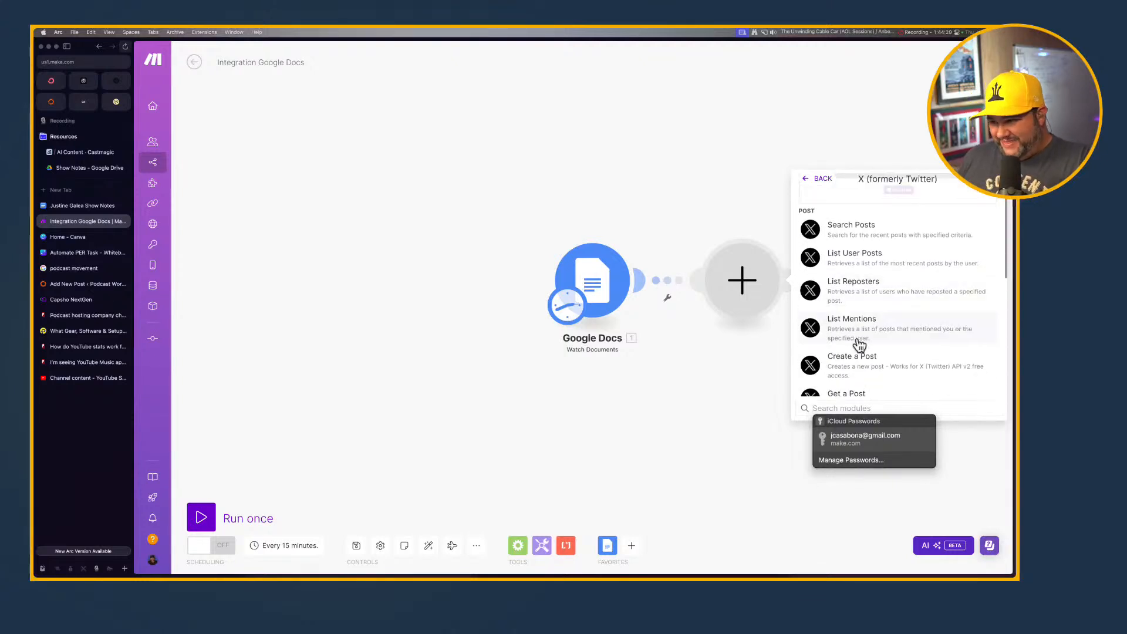
left_click(859, 349)
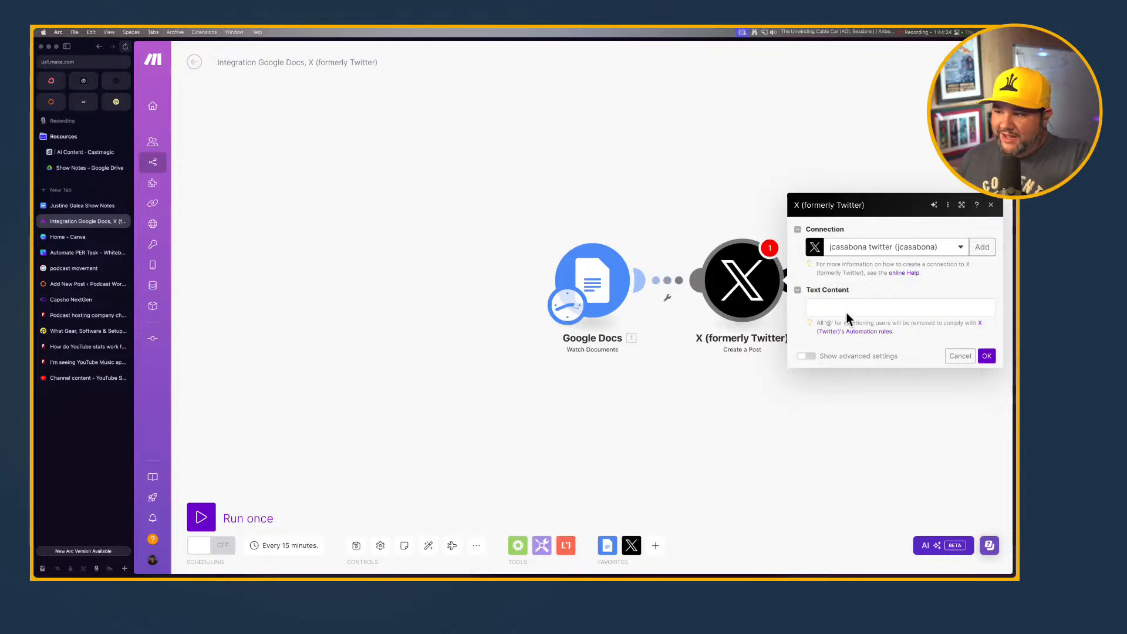
left_click(846, 310)
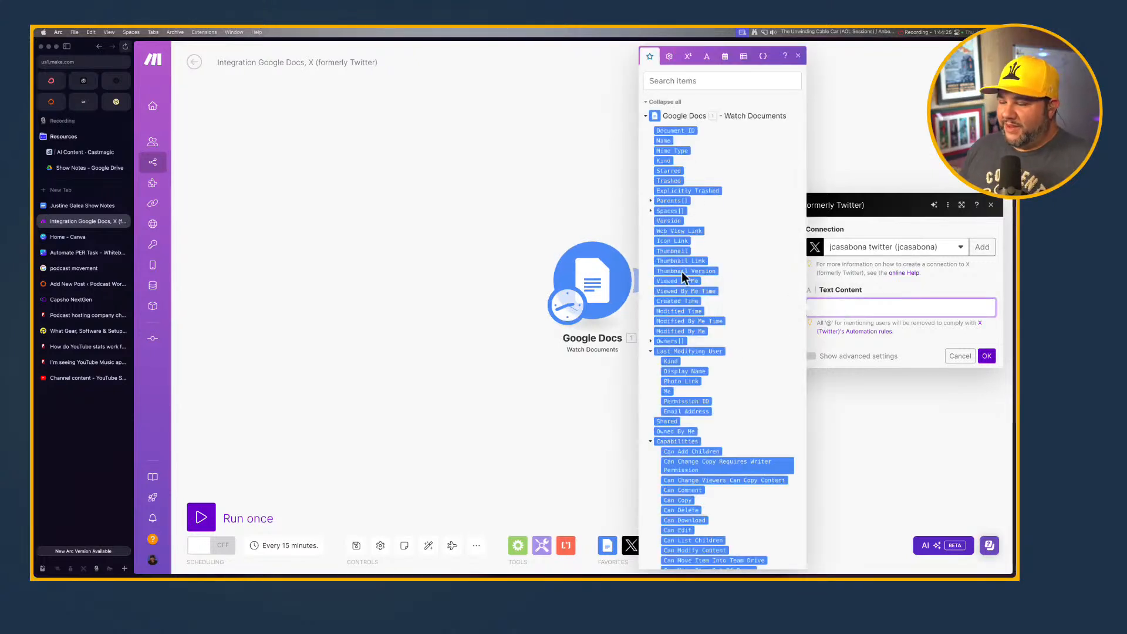
left_click(575, 390)
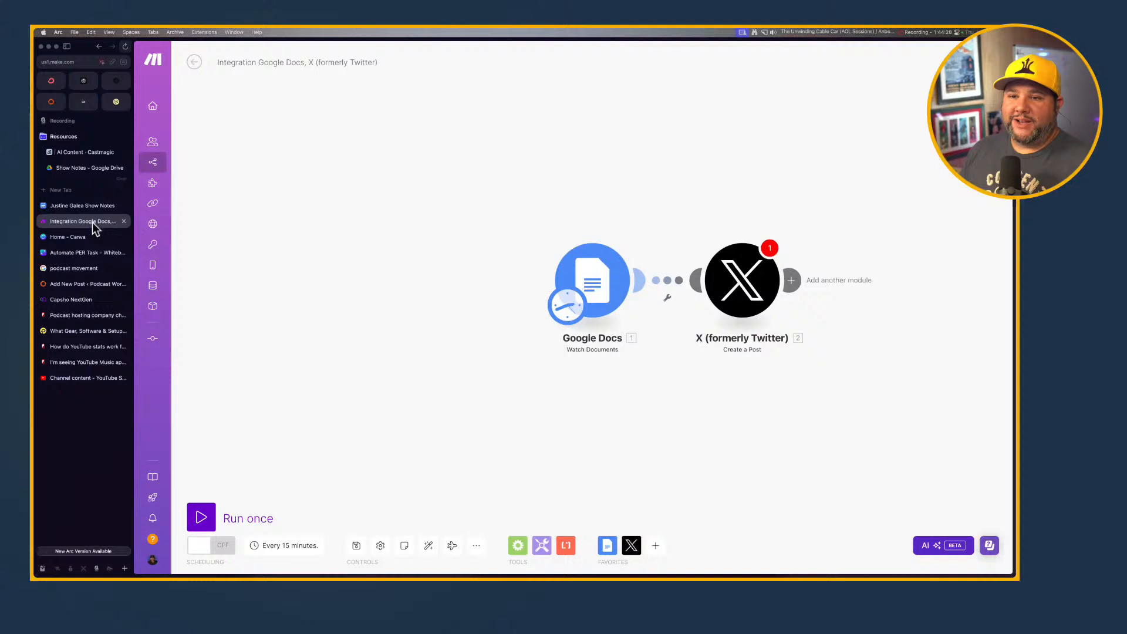
Open Google Drive at drive.google.com in a new browser tab and show the suggested folders.
left_click(77, 192)
type("drive.")
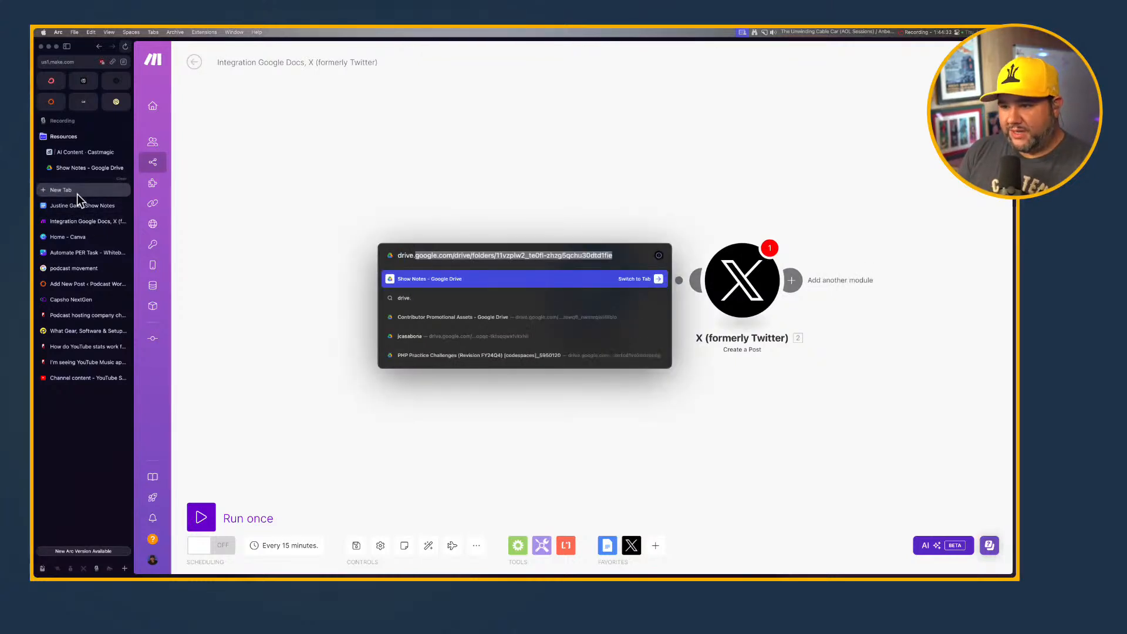
type("google.com")
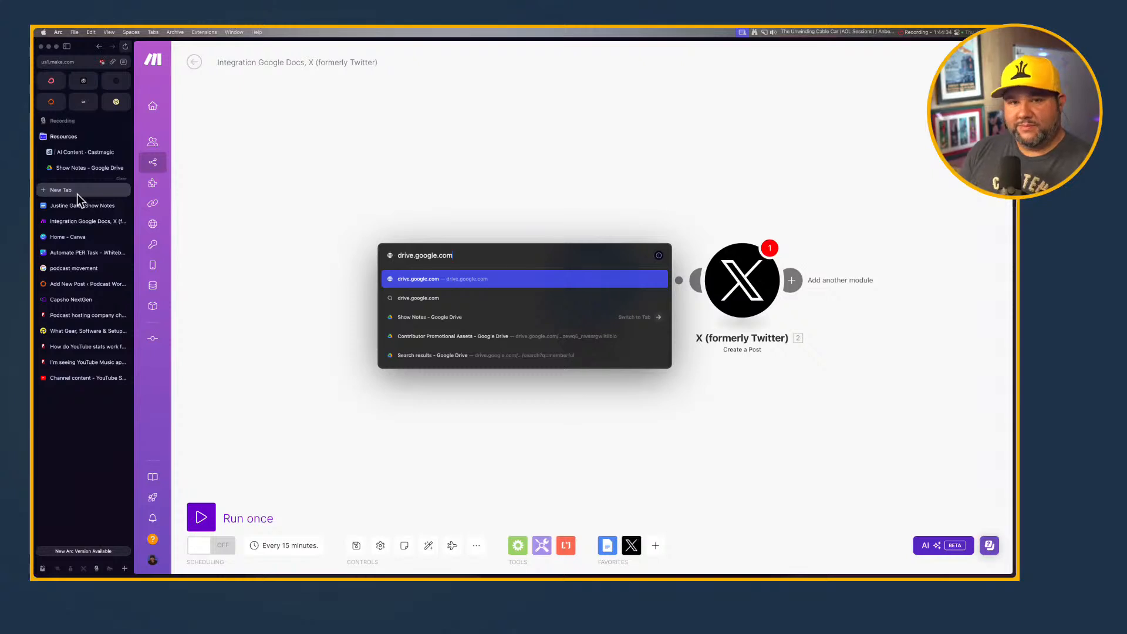
key("Return")
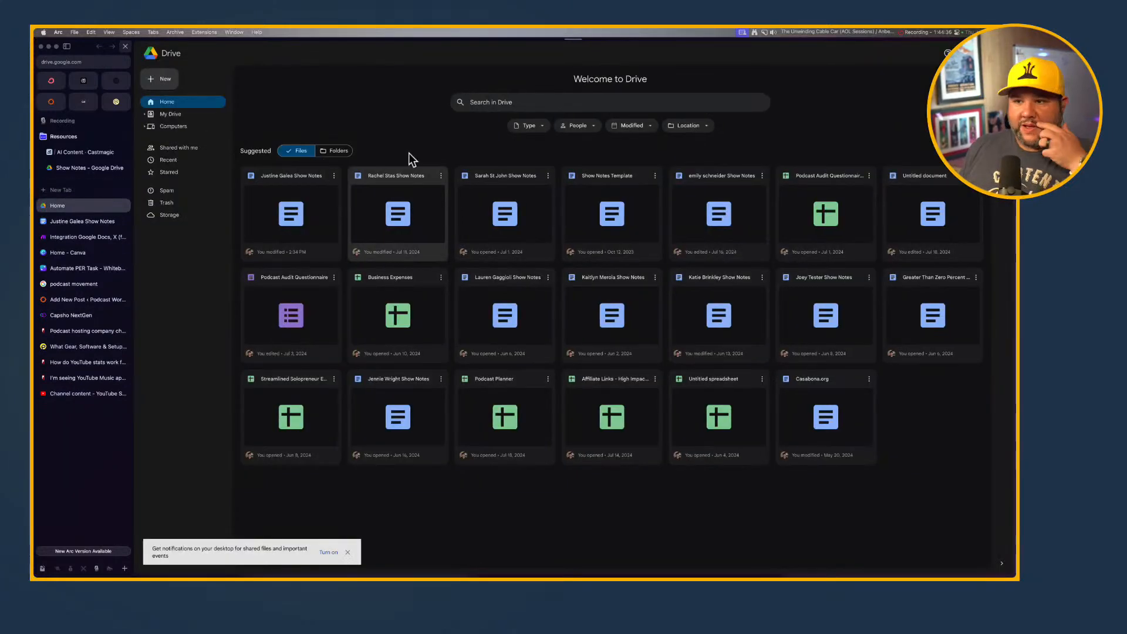
left_click(338, 152)
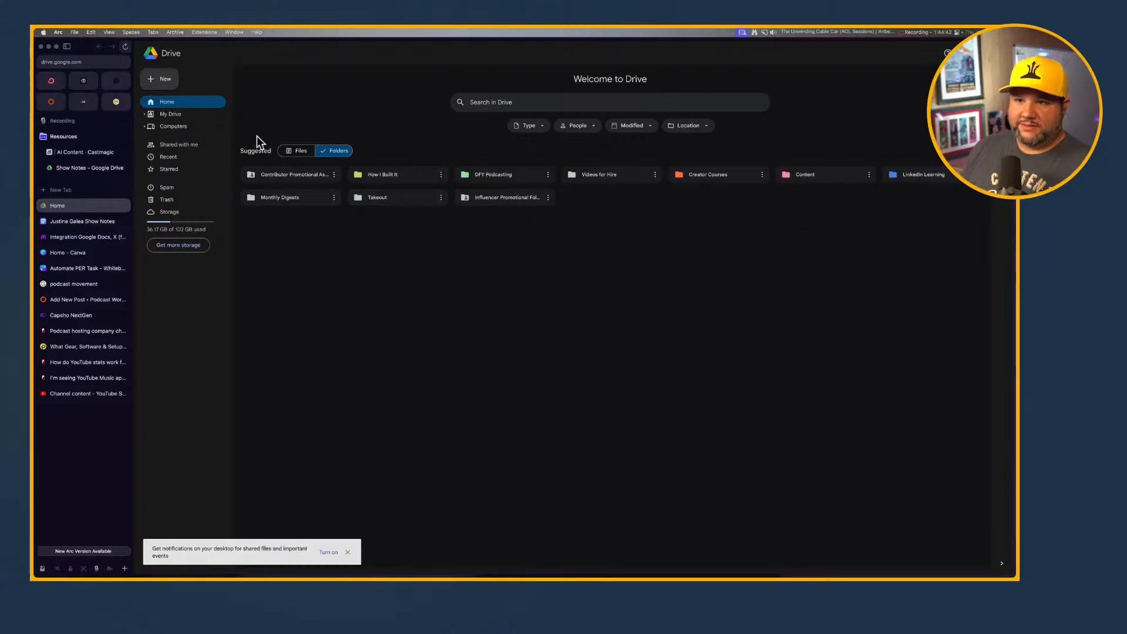
Create a new folder named Tweets in My Drive and open it.
left_click(165, 81)
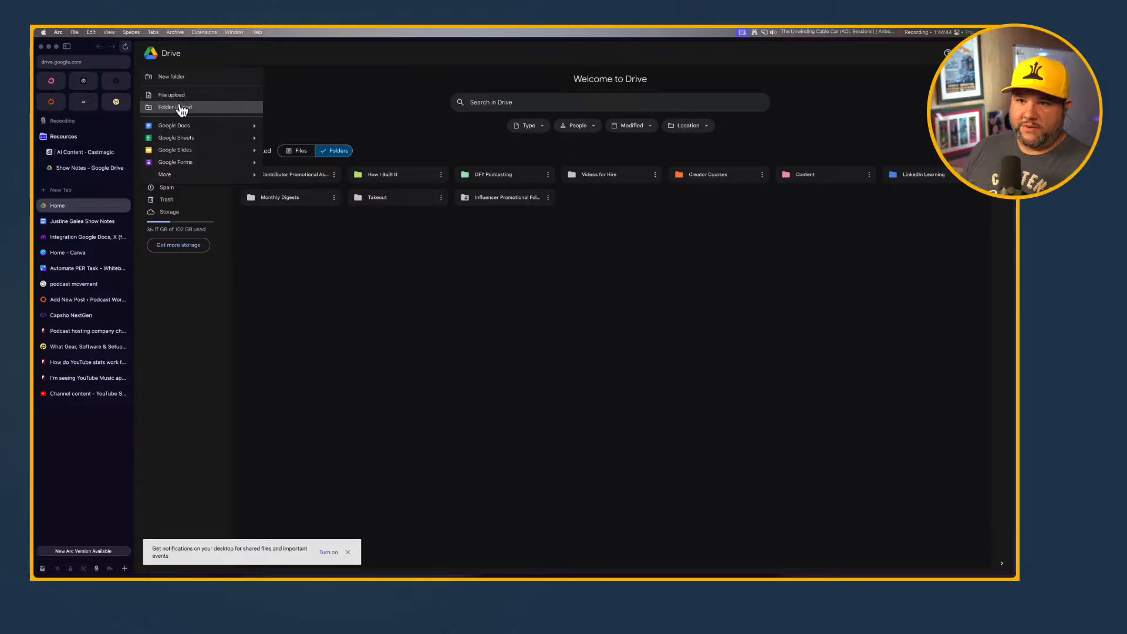
left_click(174, 77)
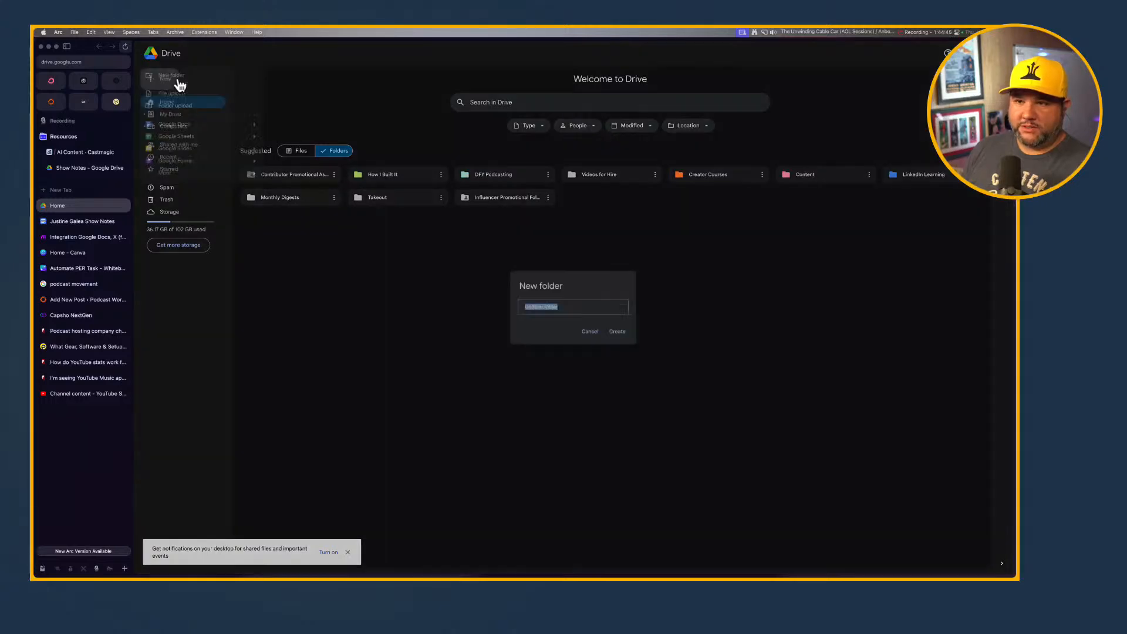
type("Tweets")
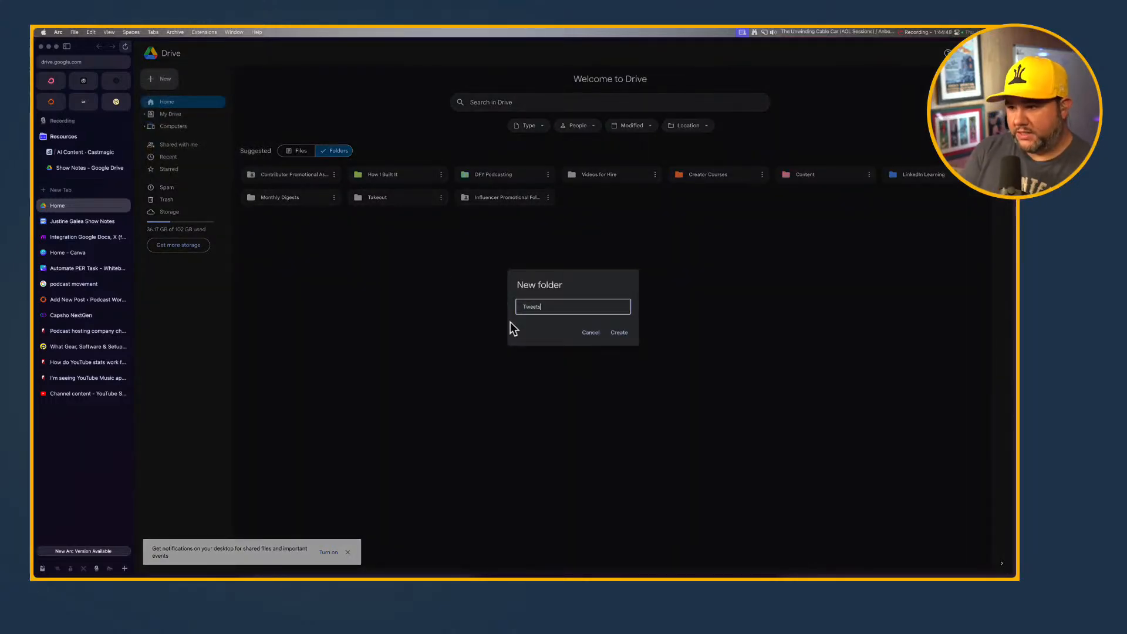
key("Return")
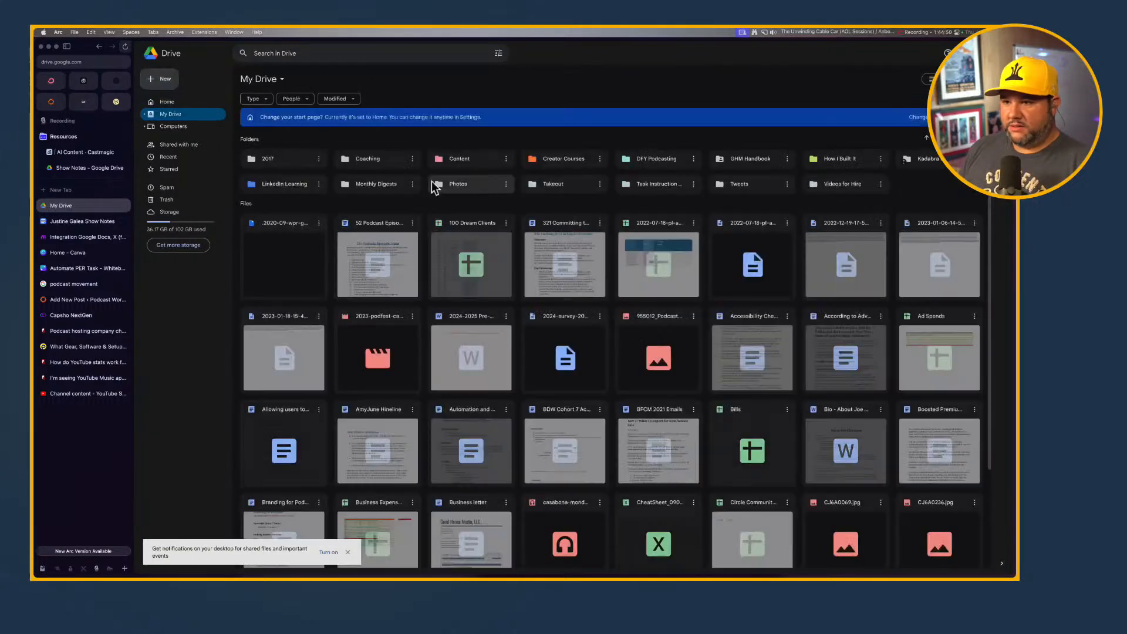
double_click(758, 187)
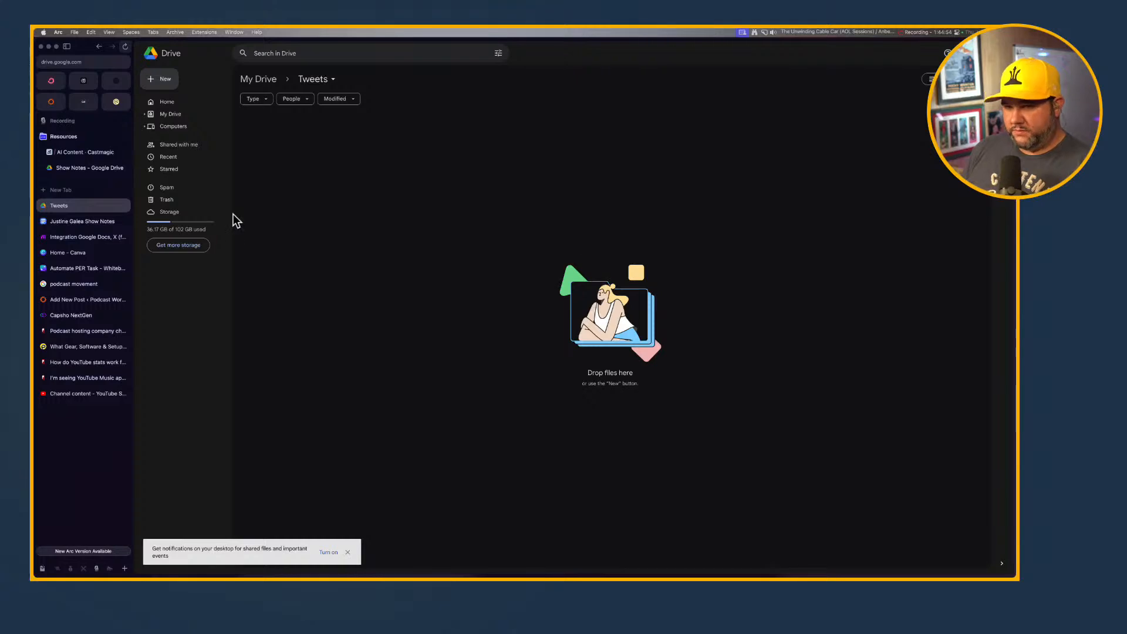
Switch back to the Make scenario, set the folder watched by the Google Docs trigger to Tweets, and confirm.
left_click(68, 238)
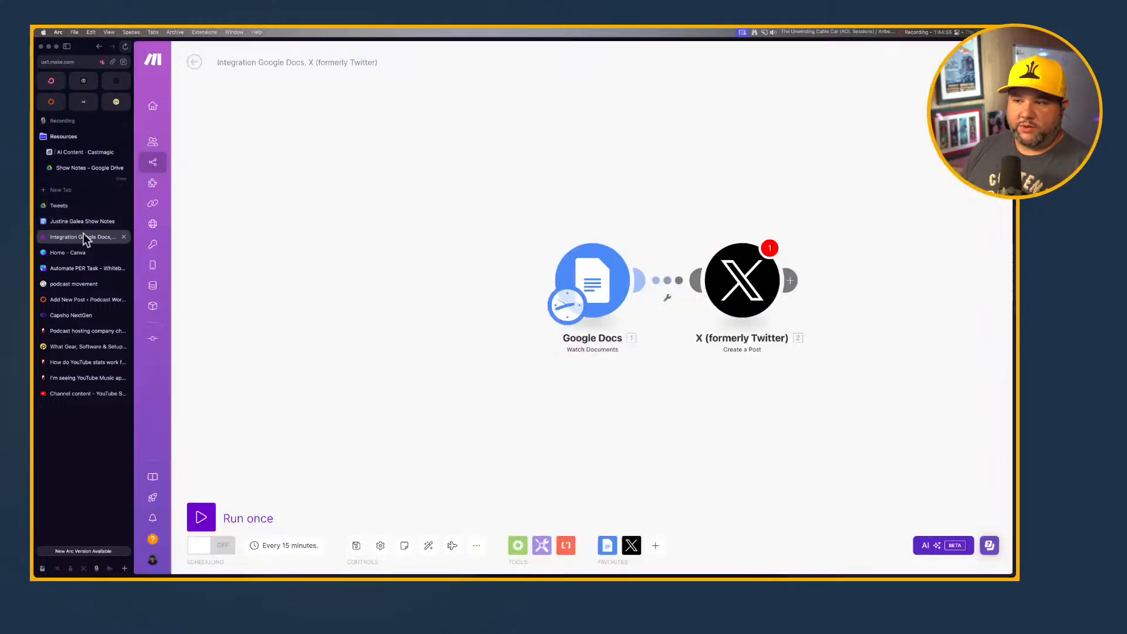
left_click(603, 274)
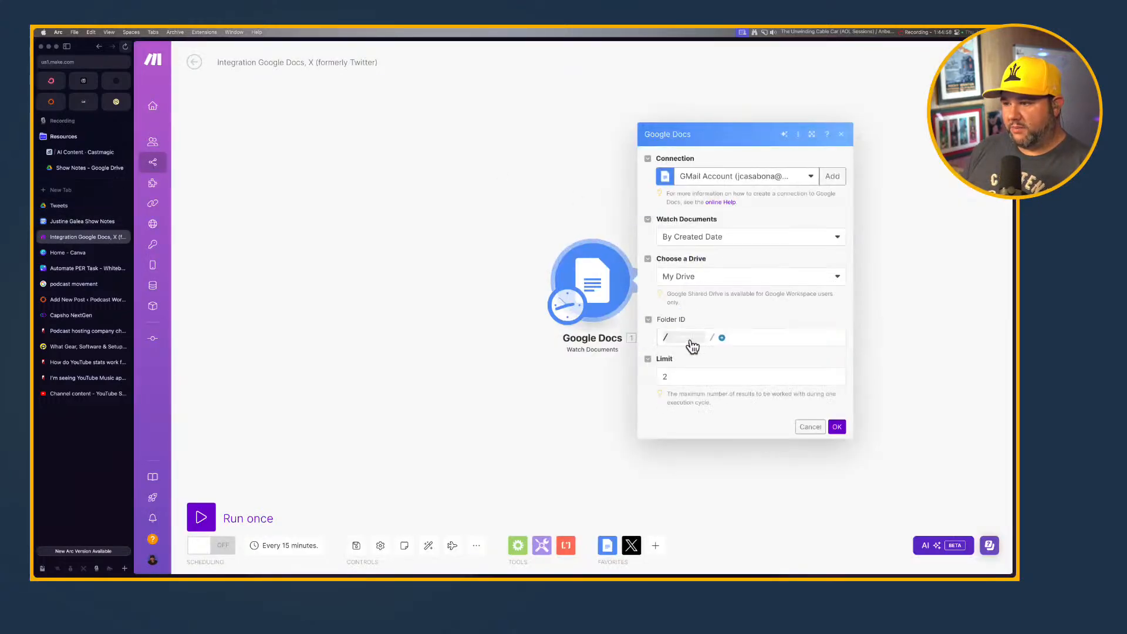
left_click(690, 340)
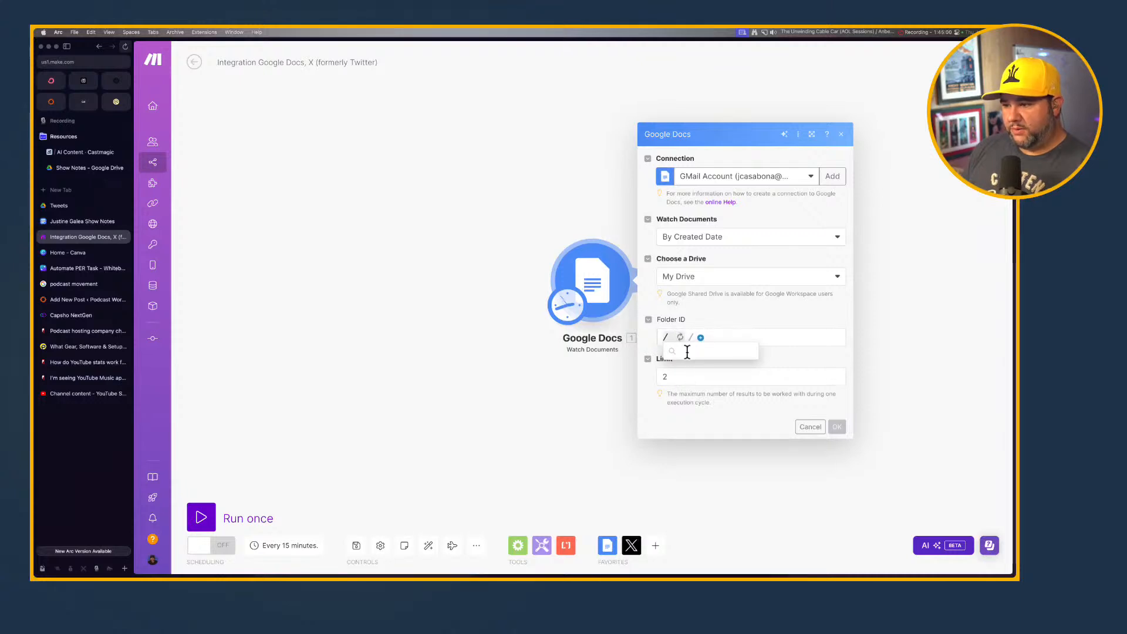
left_click(694, 400)
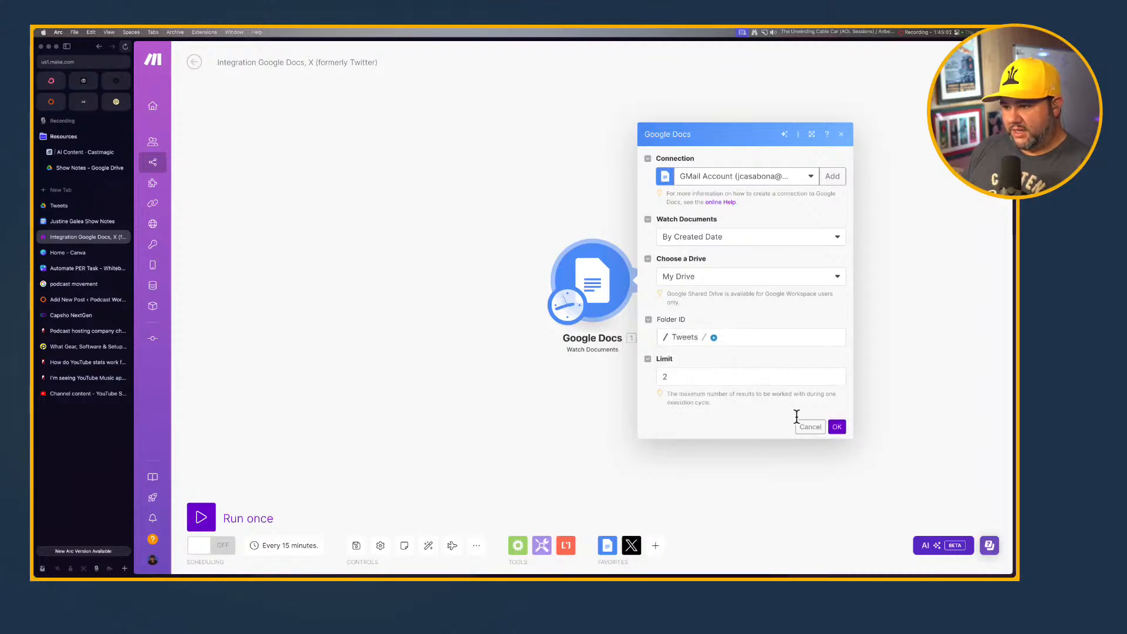
left_click(838, 427)
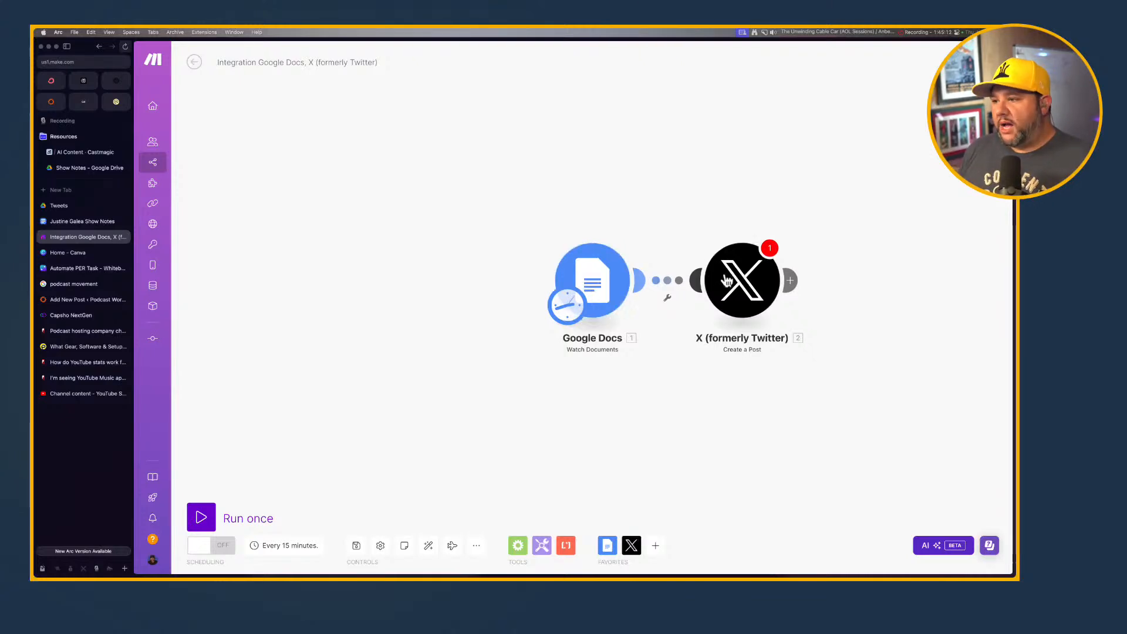
Open the X module's settings with advanced options shown, examine the Google Docs items available for Text Content, and close without mapping anything.
left_click(742, 281)
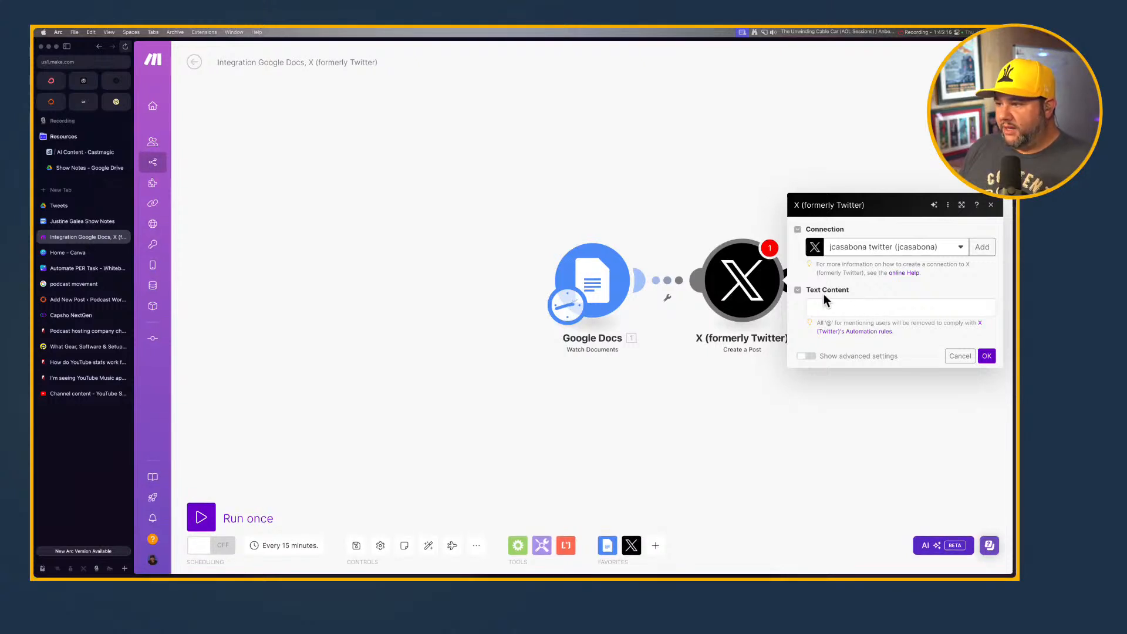
left_click(807, 355)
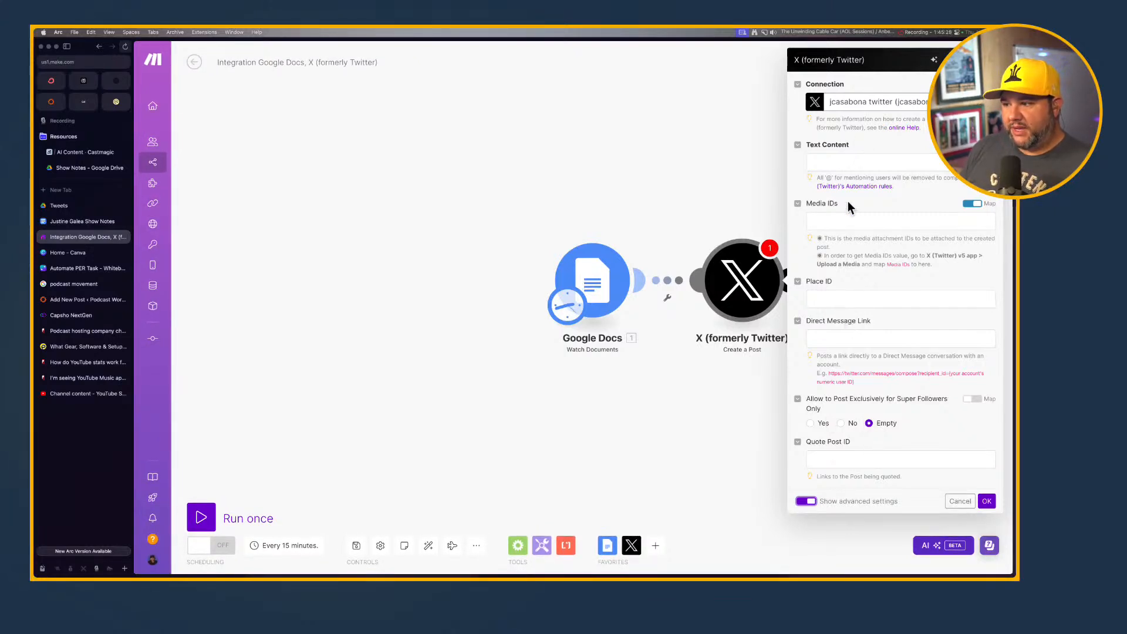
left_click(845, 164)
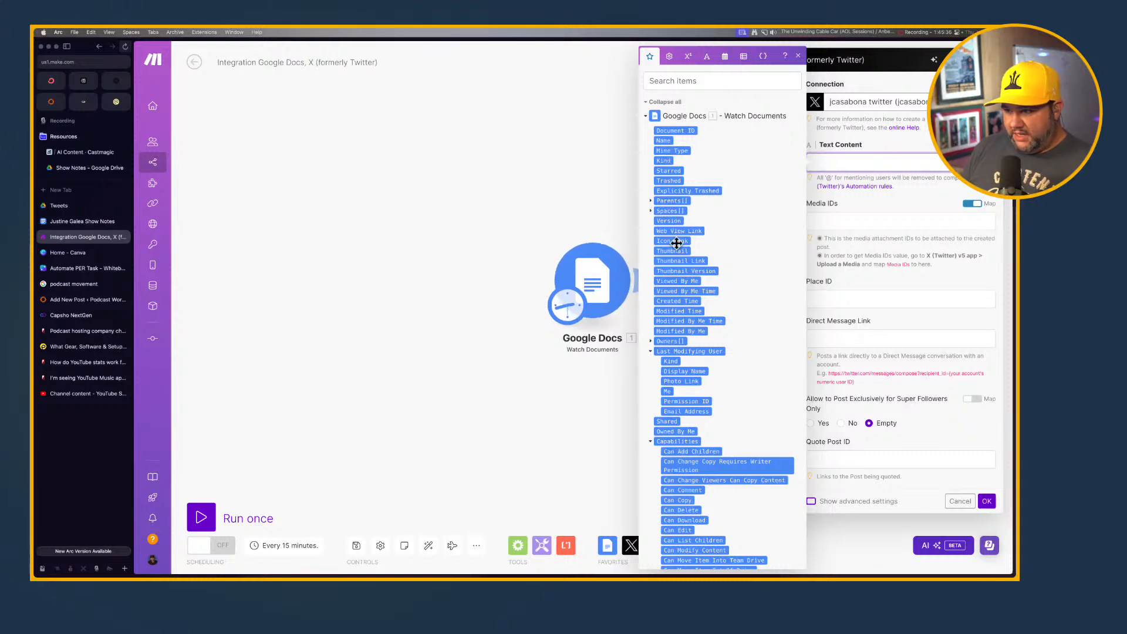
scroll(678, 375, "down", 1)
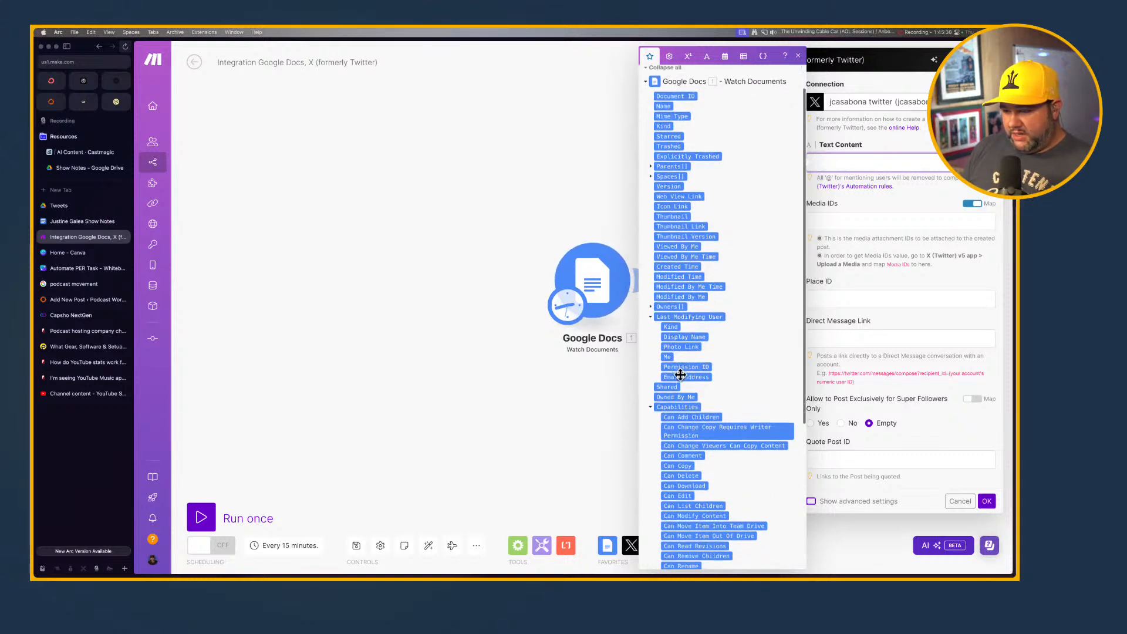
scroll(680, 375, "down", 1)
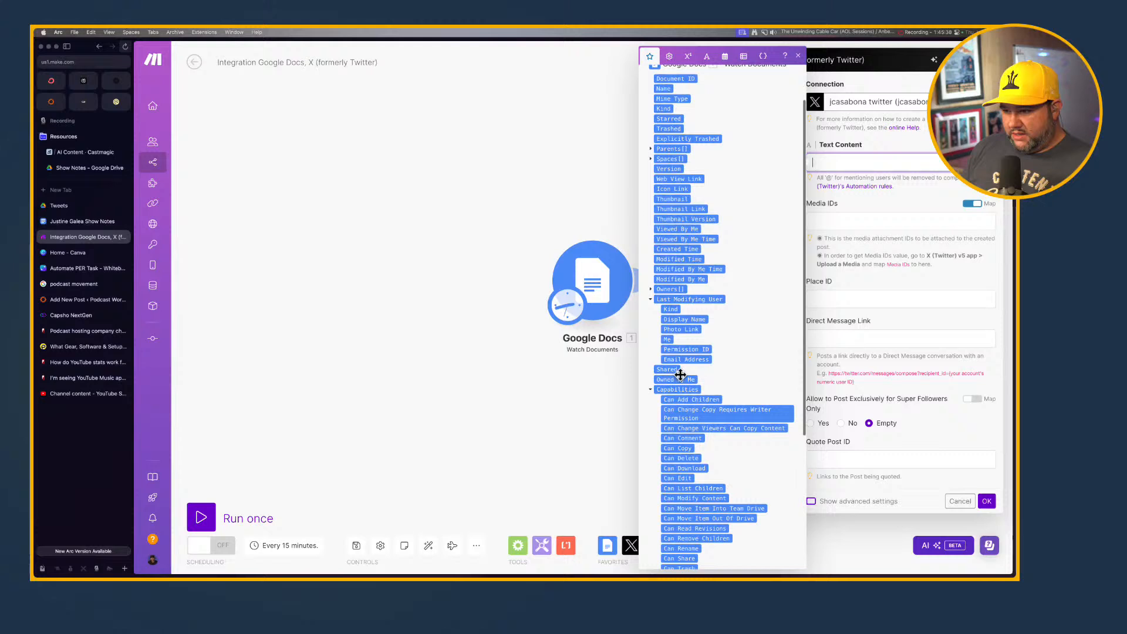
left_click(652, 392)
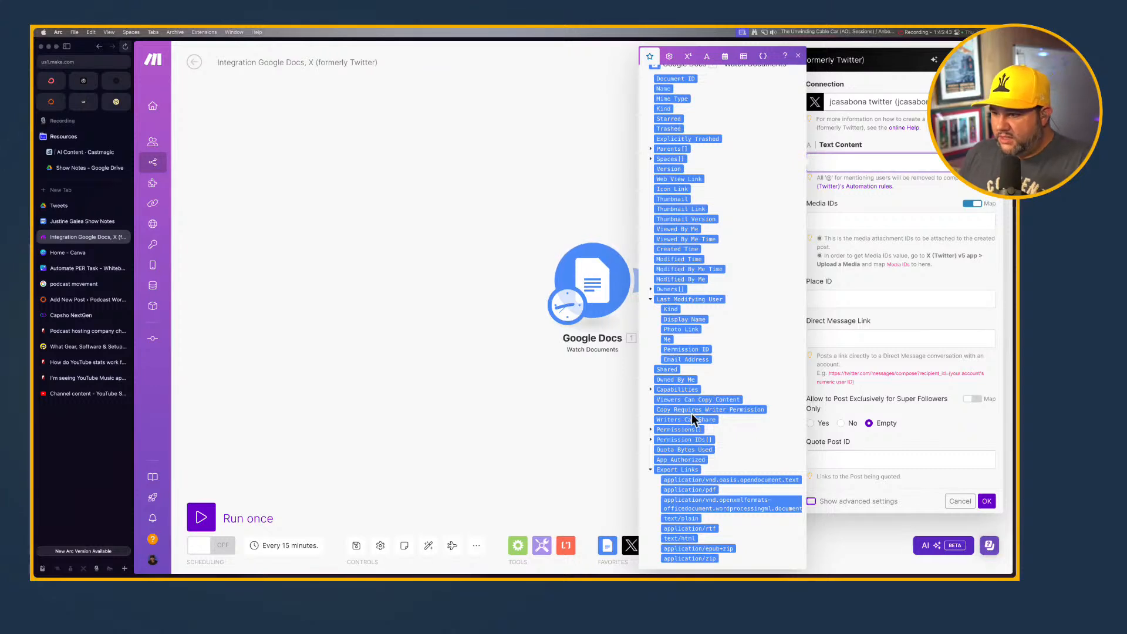
scroll(692, 414, "down", 1)
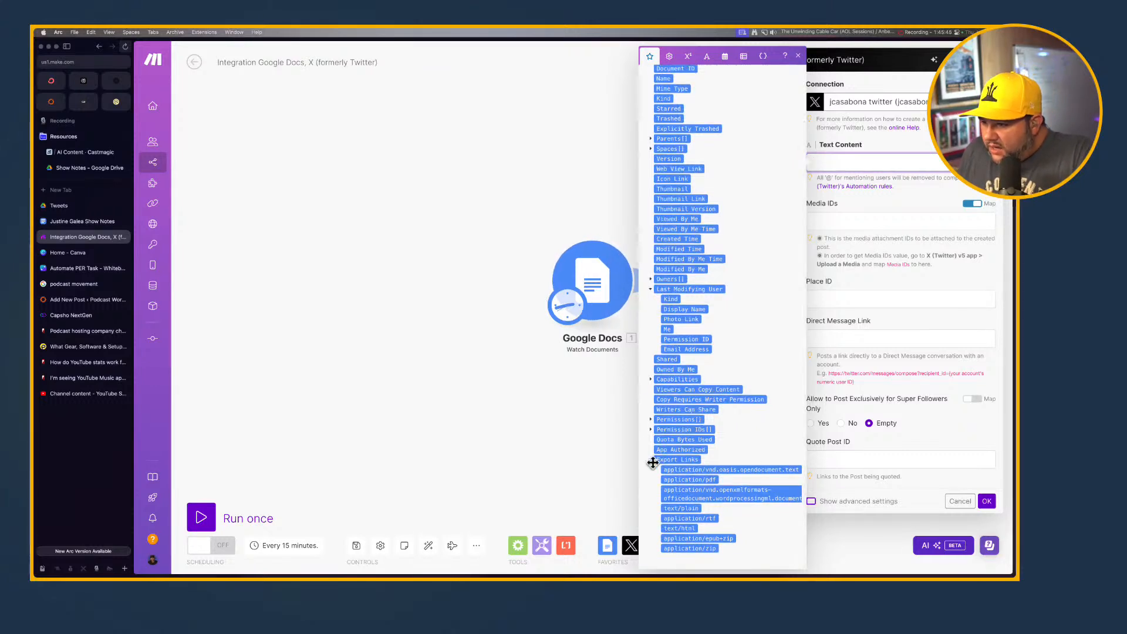
left_click(652, 461)
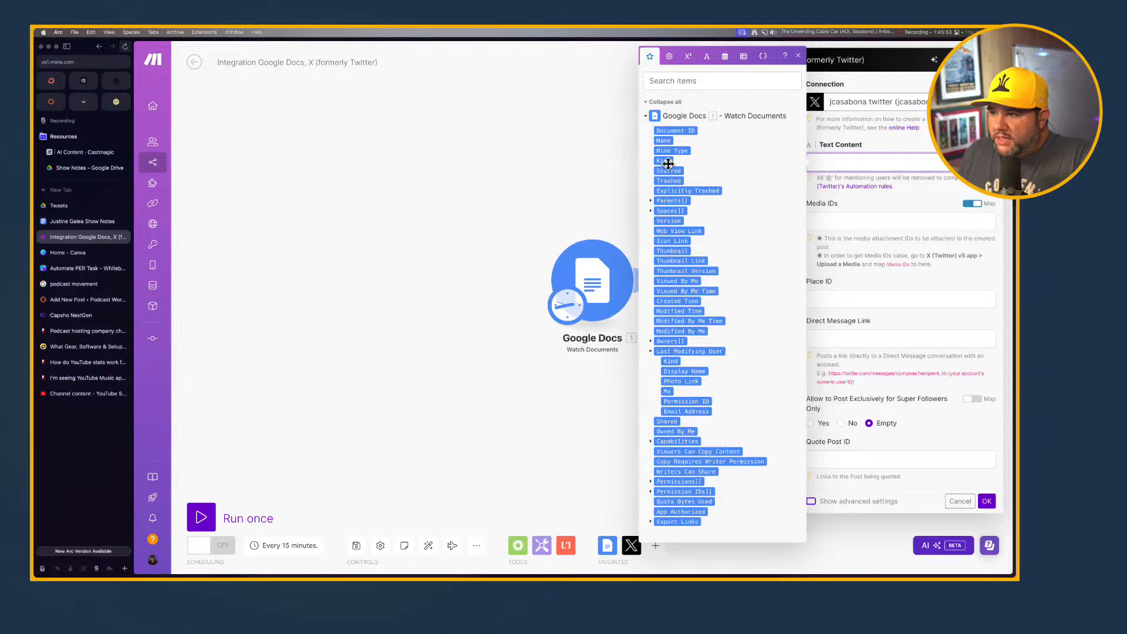
left_click(650, 202)
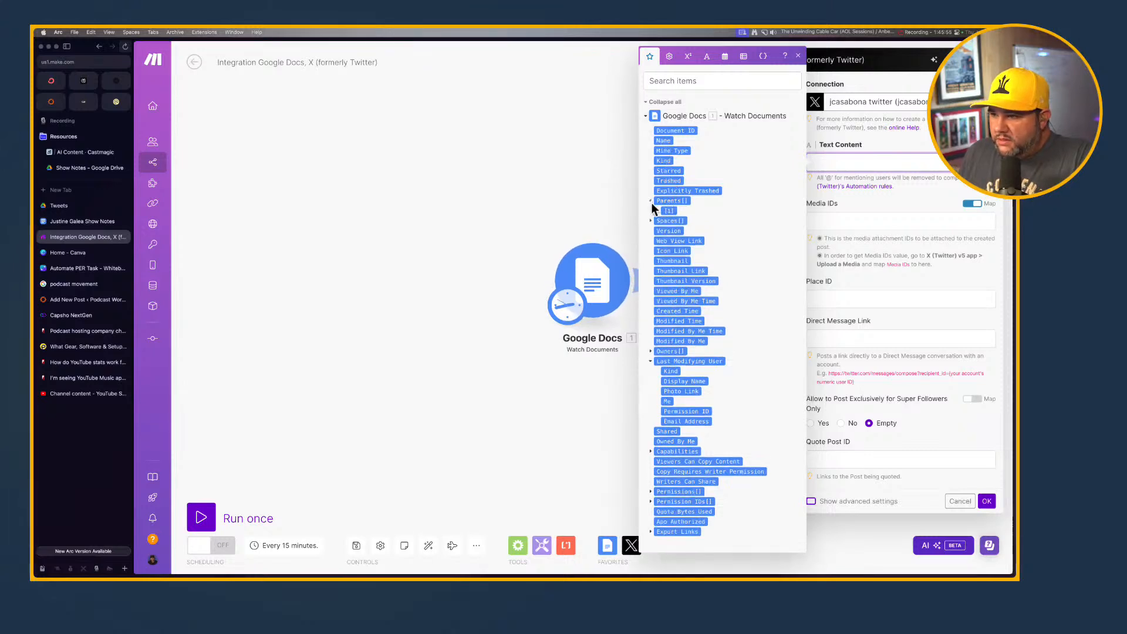
left_click(651, 201)
left_click(651, 211)
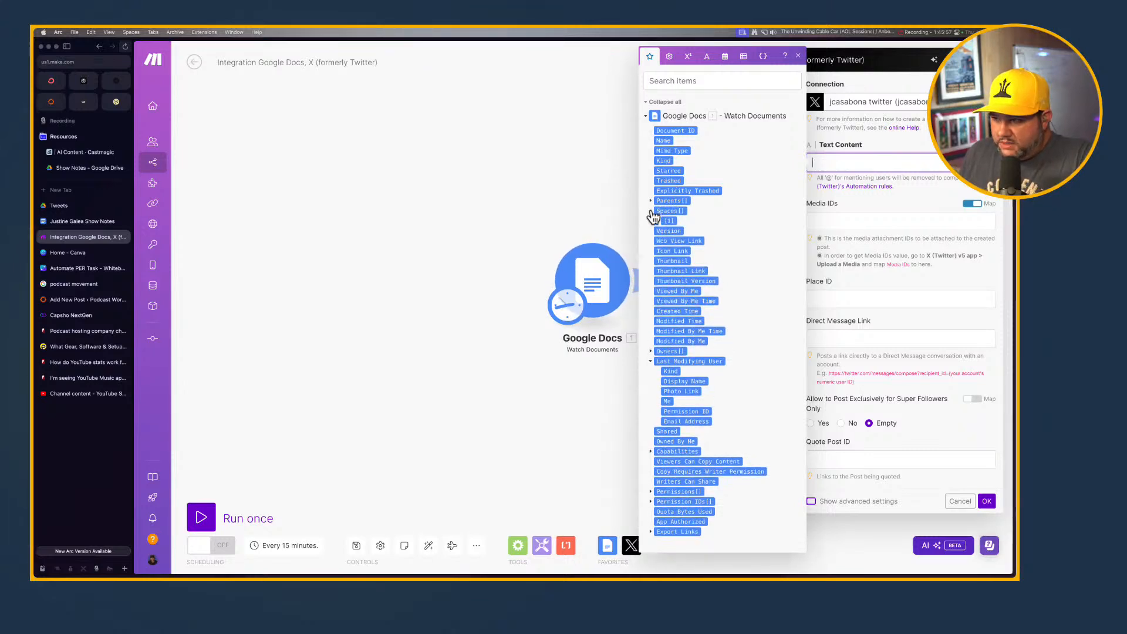
left_click(652, 211)
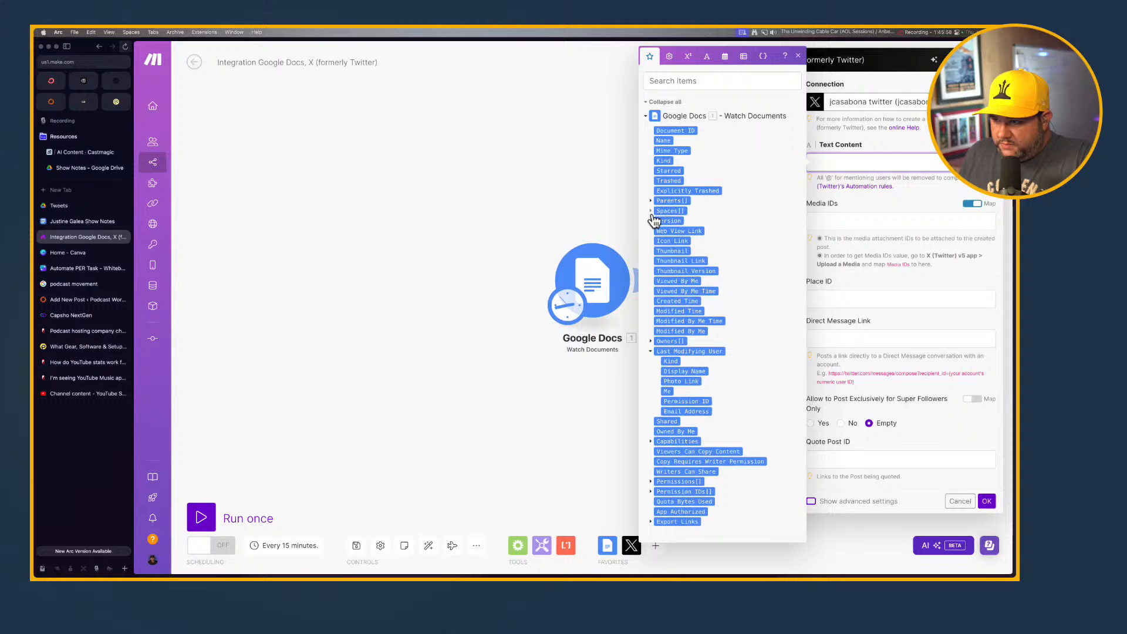
left_click(650, 351)
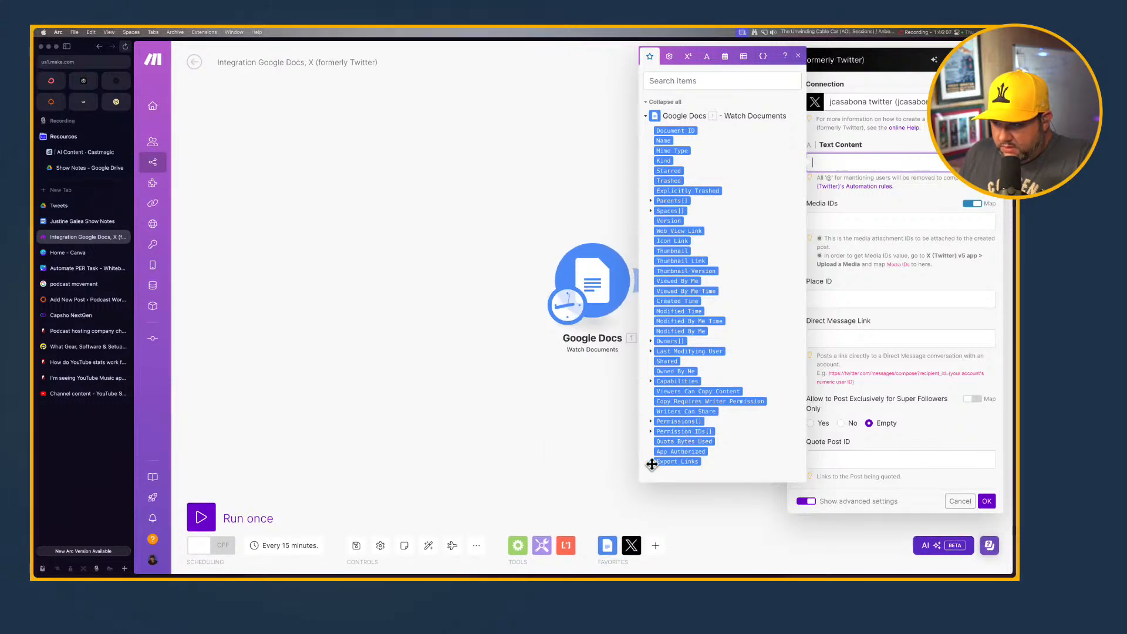
left_click(571, 428)
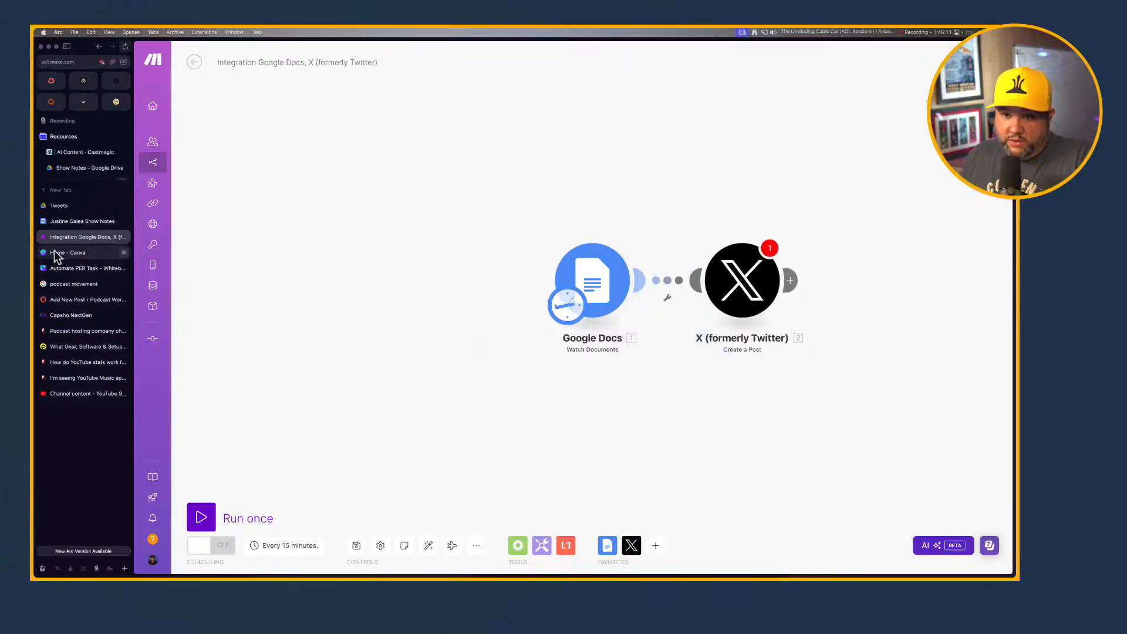
Switch to the Tweets folder in Google Drive and create a new Google Docs document there.
left_click(66, 206)
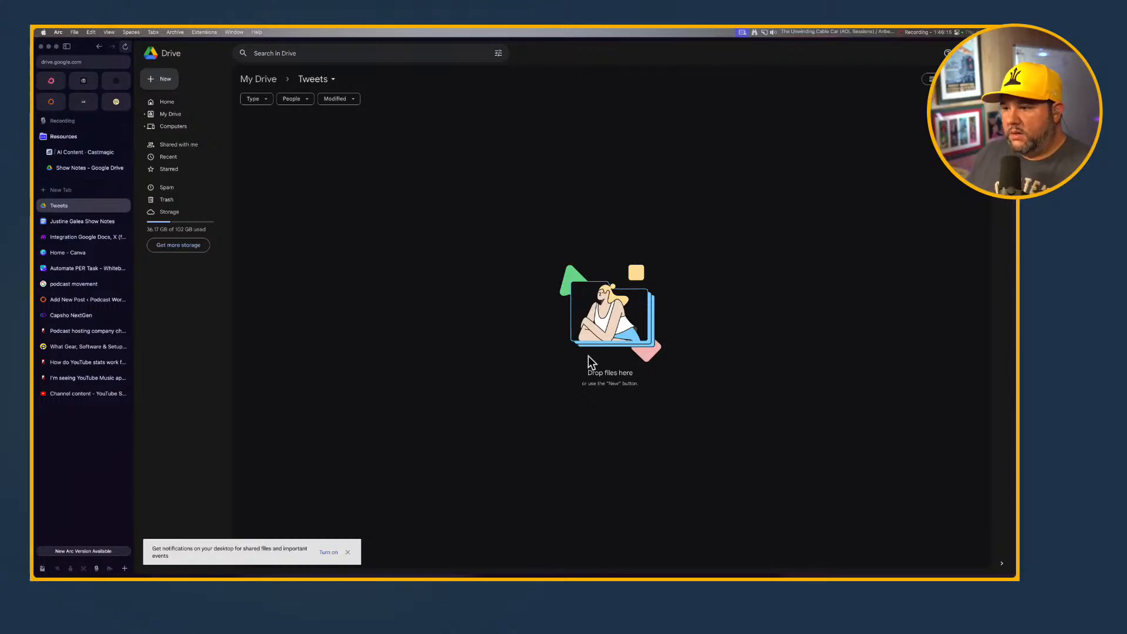
left_click(159, 85)
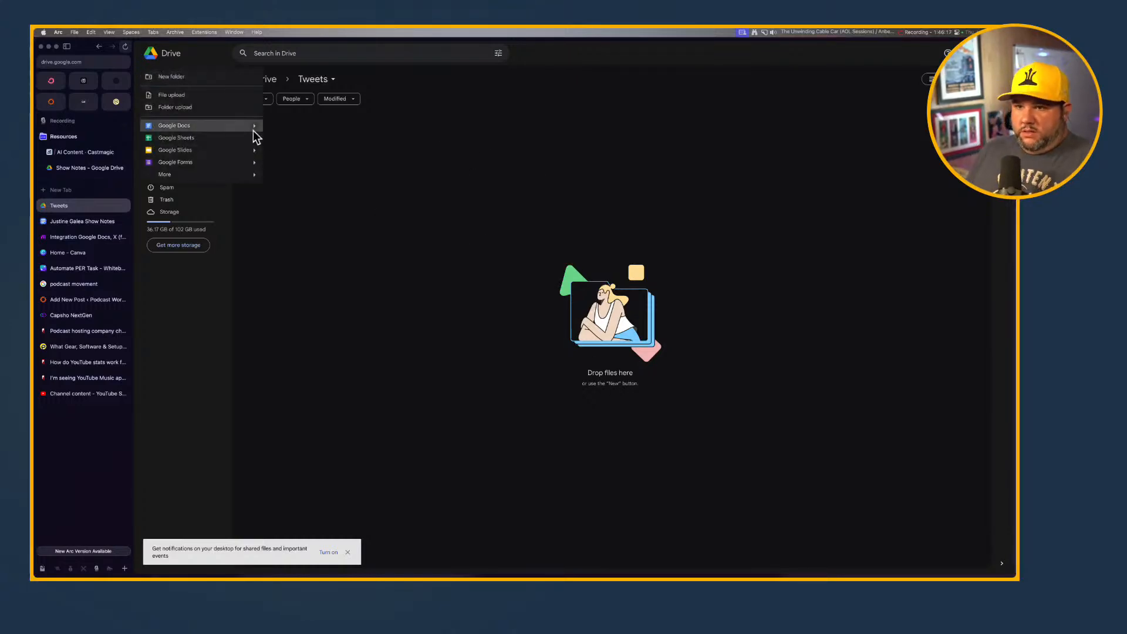
left_click(206, 125)
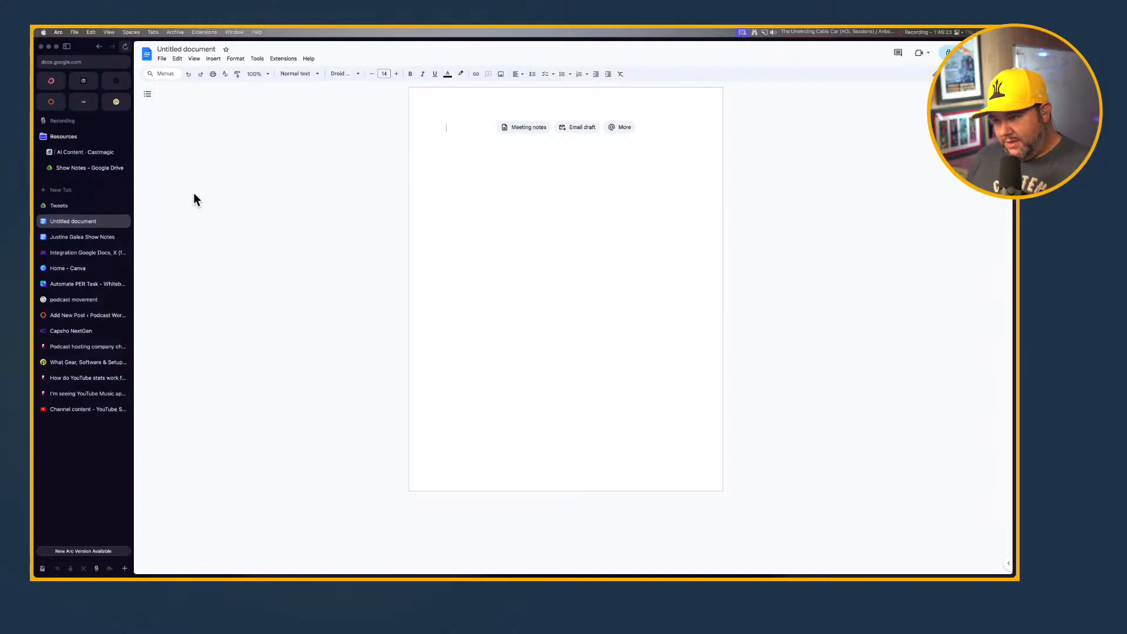
Write "Hello! This is an automated tweet from my live stream!" in the document, followed by the YouTube channel URL on a new line.
type("Hell")
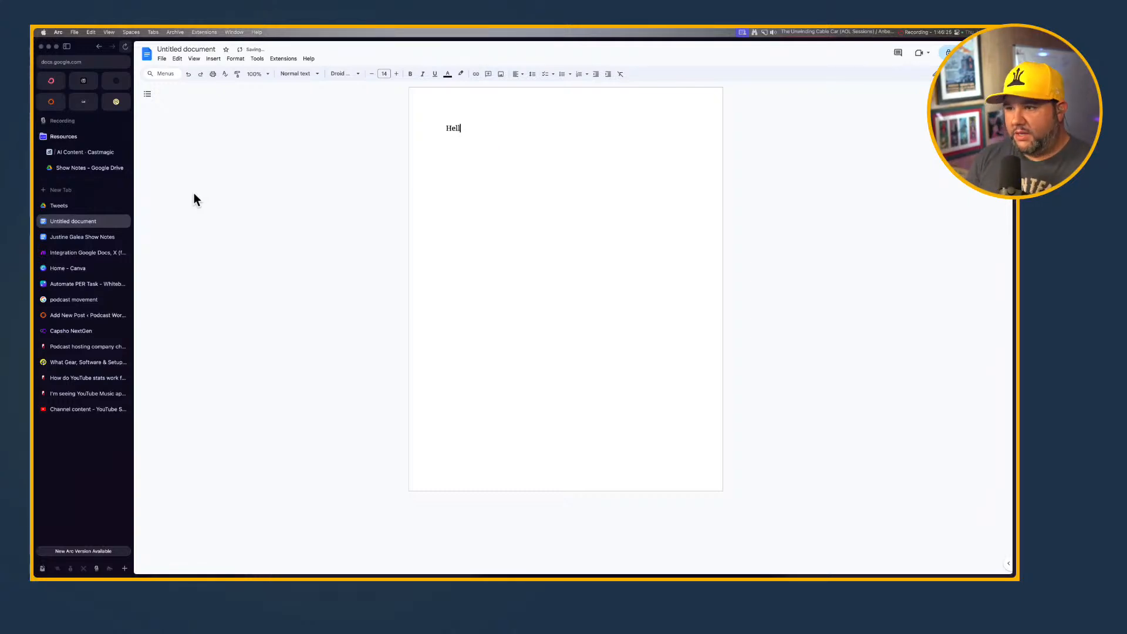
type("o! This is an automated tweet from my live stream!")
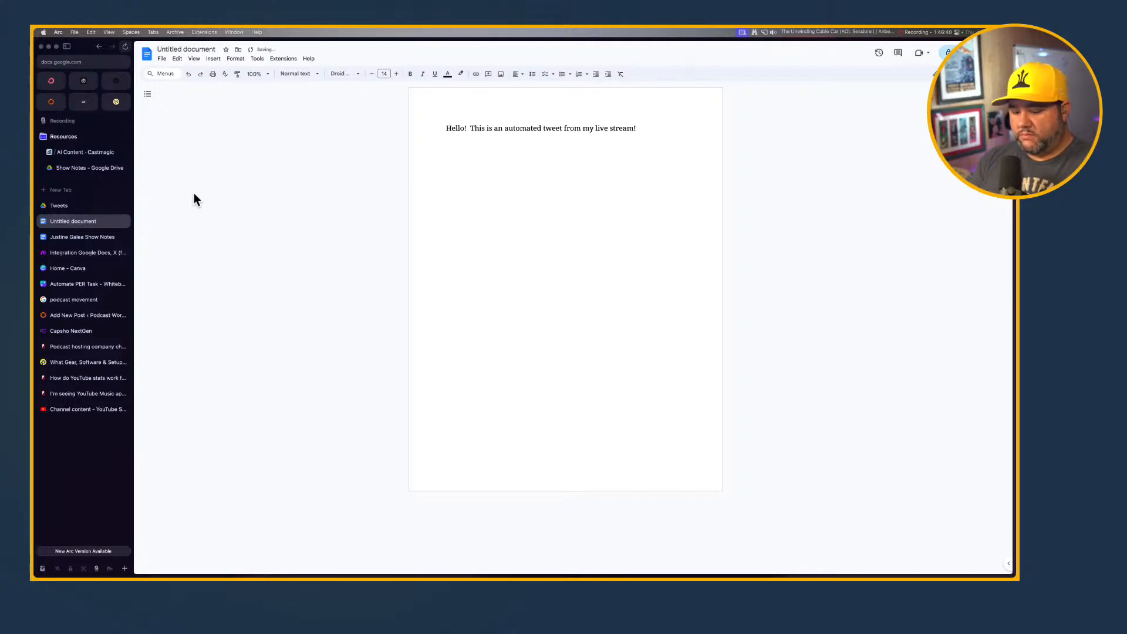
key("Return")
type("https://www.youtube.com/@JoeCasa")
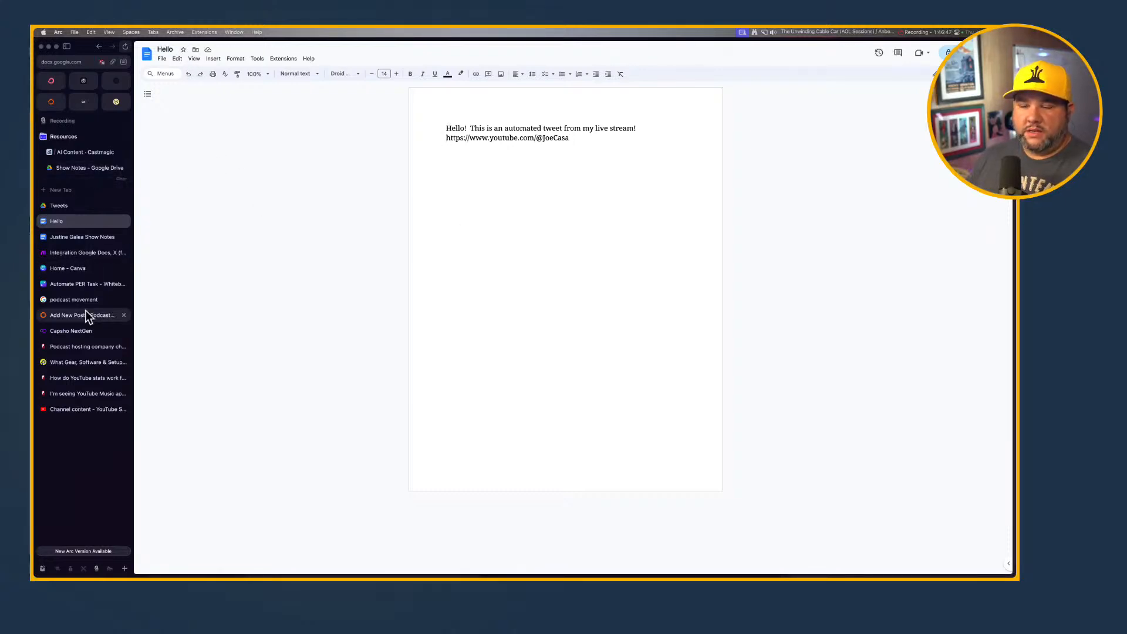
Switch back to the Make scenario, run only the Google Docs trigger, and review its output bundle before closing it.
left_click(81, 252)
right_click(594, 290)
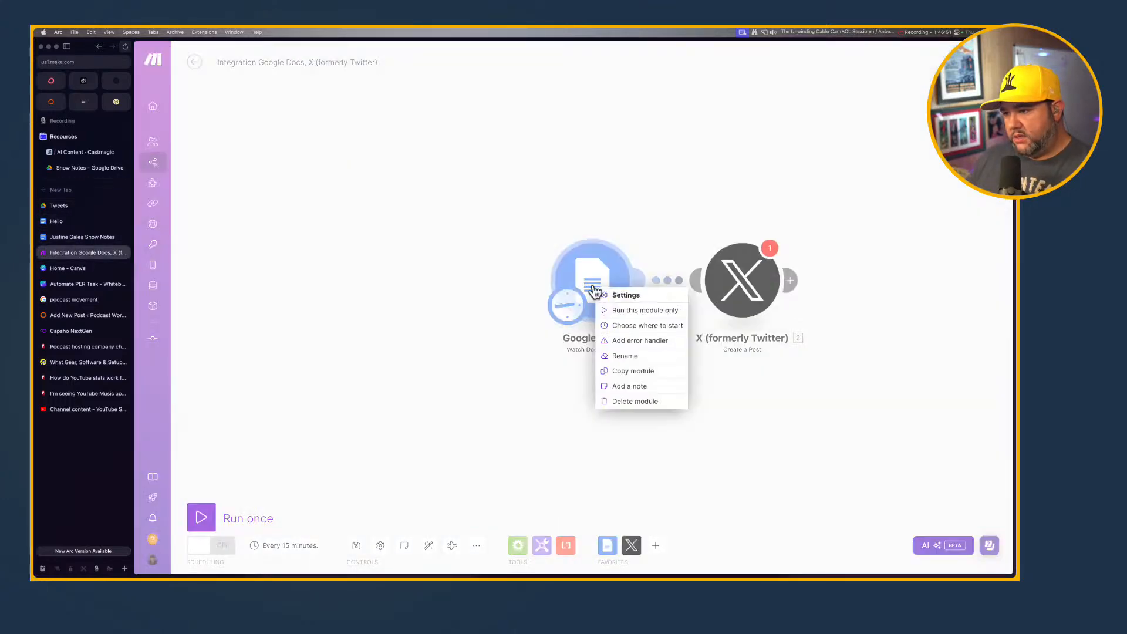
left_click(604, 306)
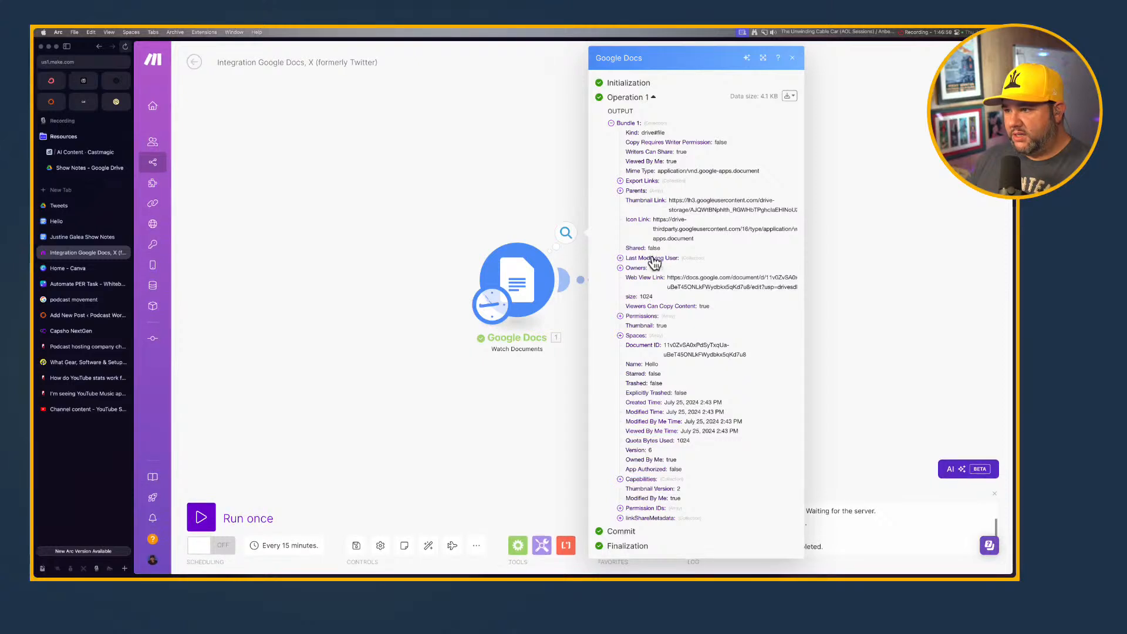
scroll(653, 258, "down", 1)
scroll(653, 263, "up", 1)
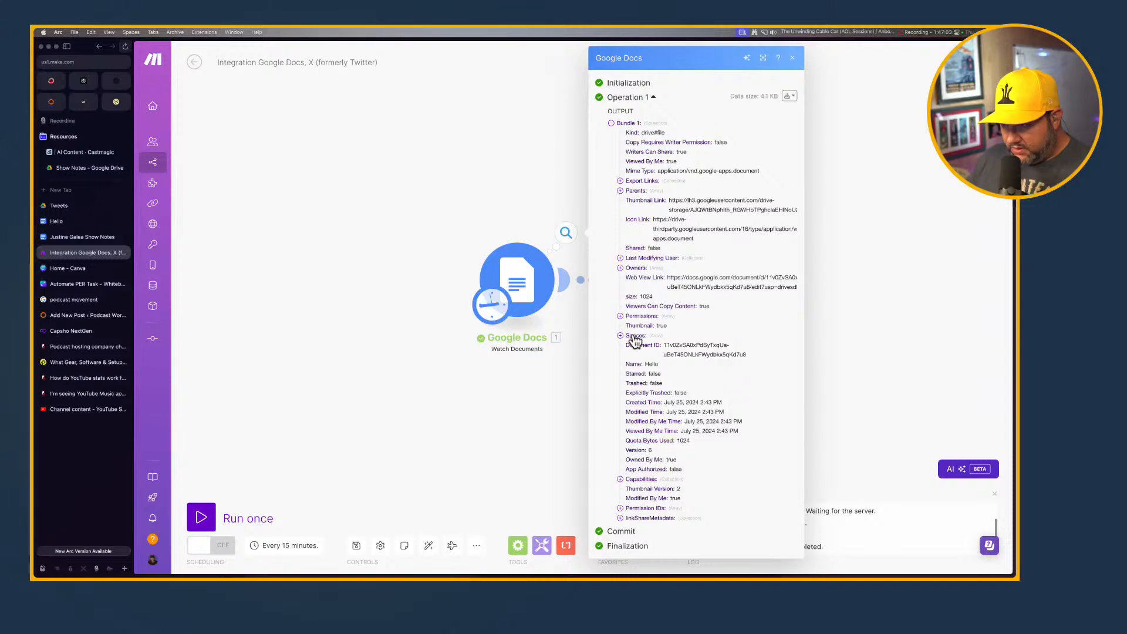
left_click(557, 473)
Reopen the X module and examine the trigger's sample values for Text Content, including Parents, Spaces and Export Links, then close without mapping any.
left_click(664, 292)
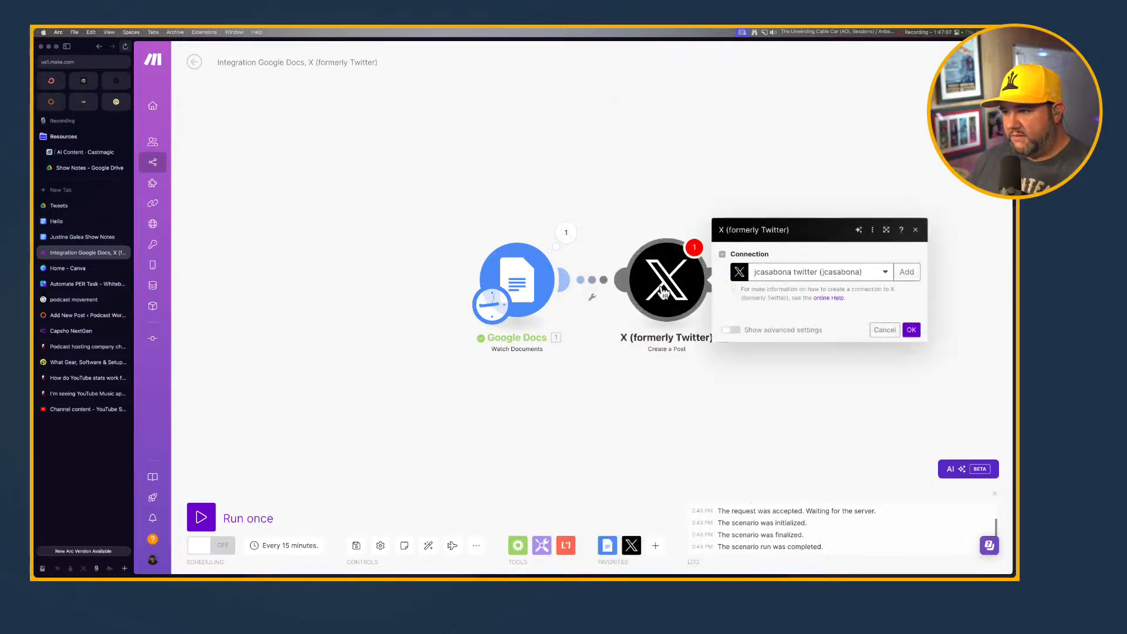
left_click(762, 309)
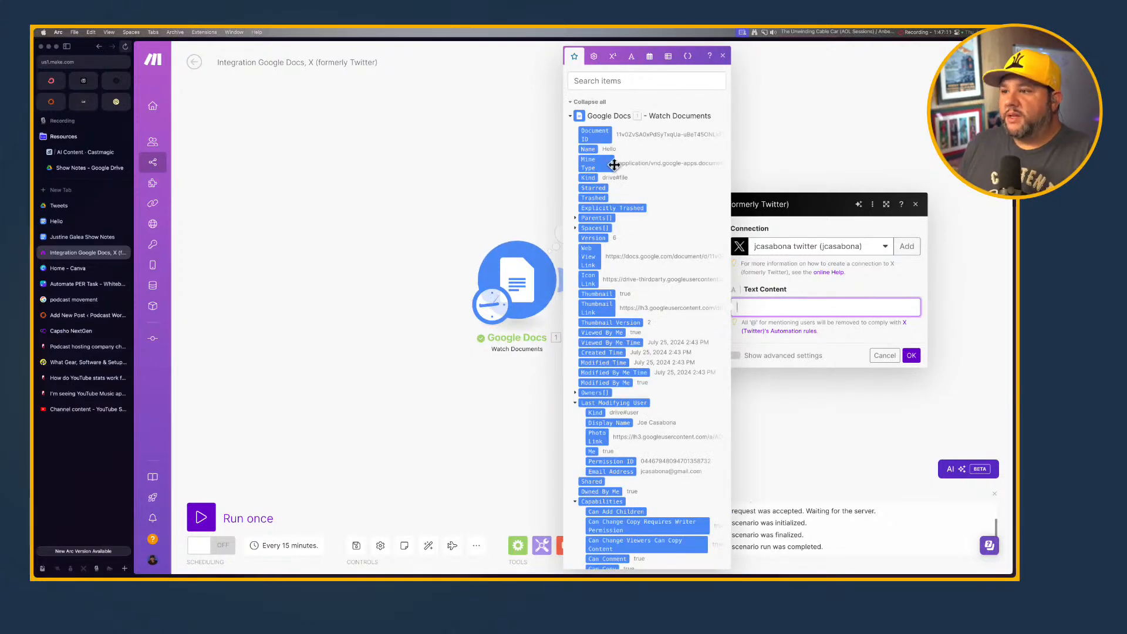
left_click(575, 229)
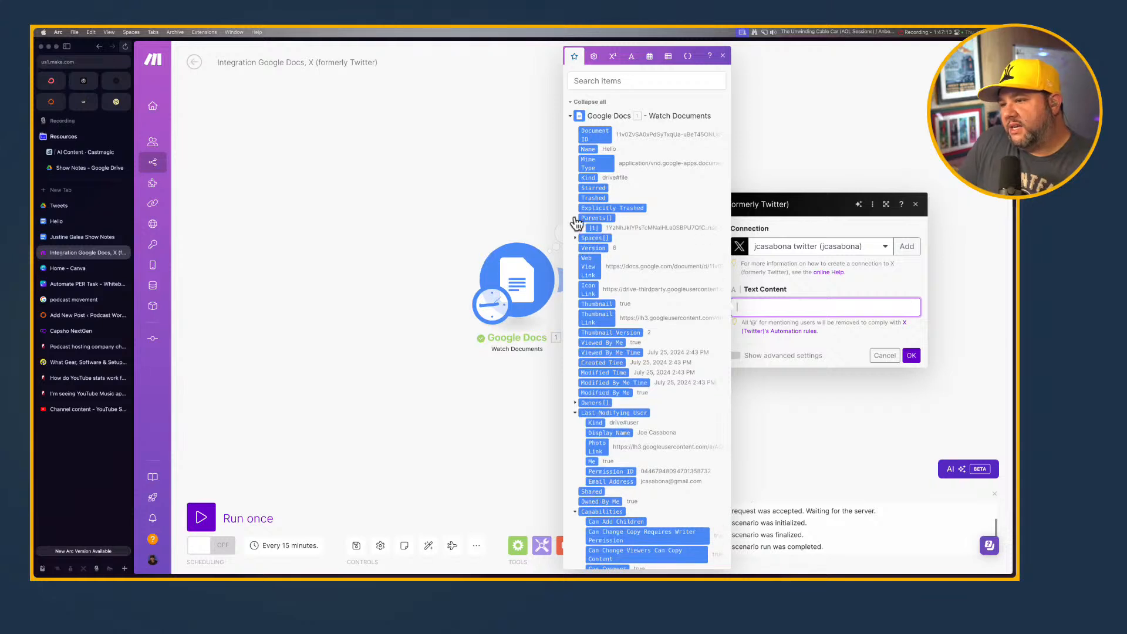
left_click(576, 229)
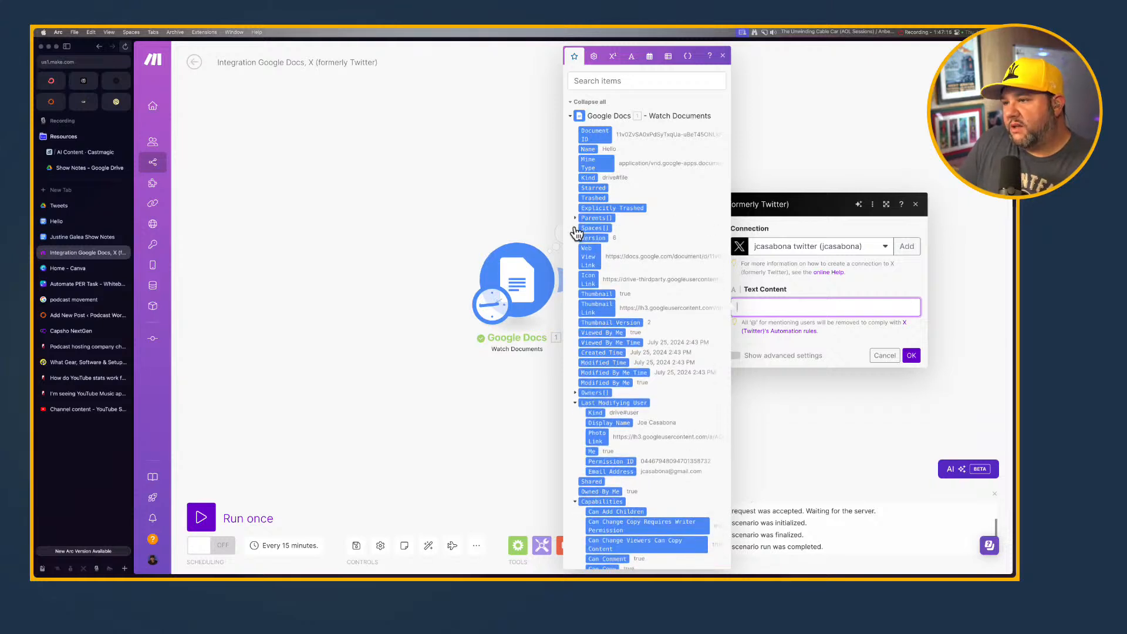
scroll(598, 269, "down", 2)
scroll(597, 270, "down", 6)
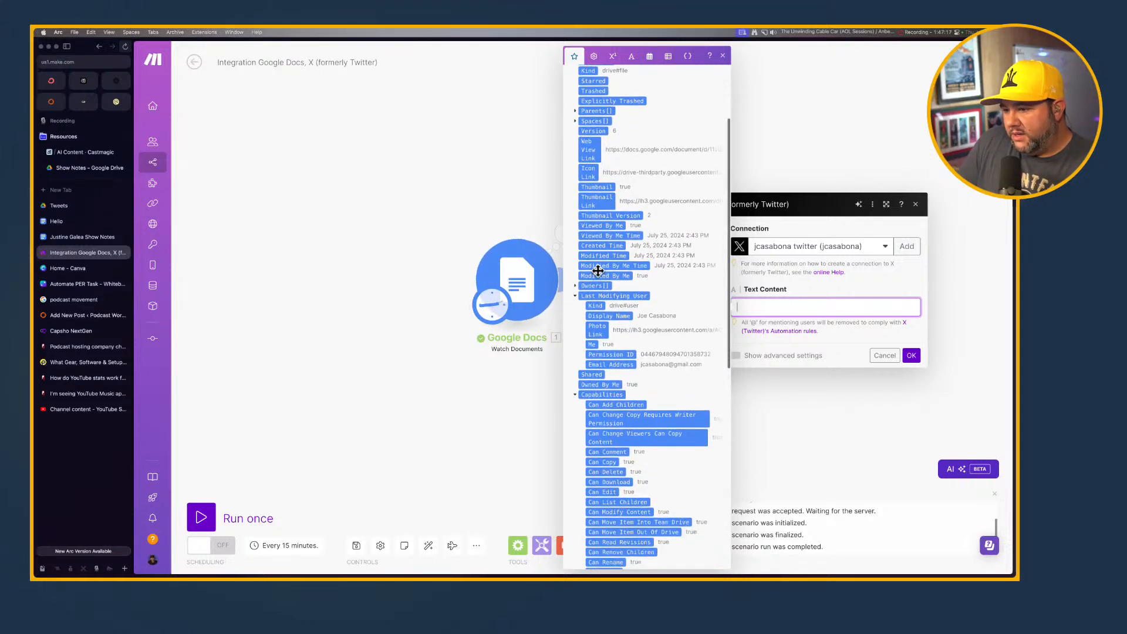
scroll(598, 271, "down", 5)
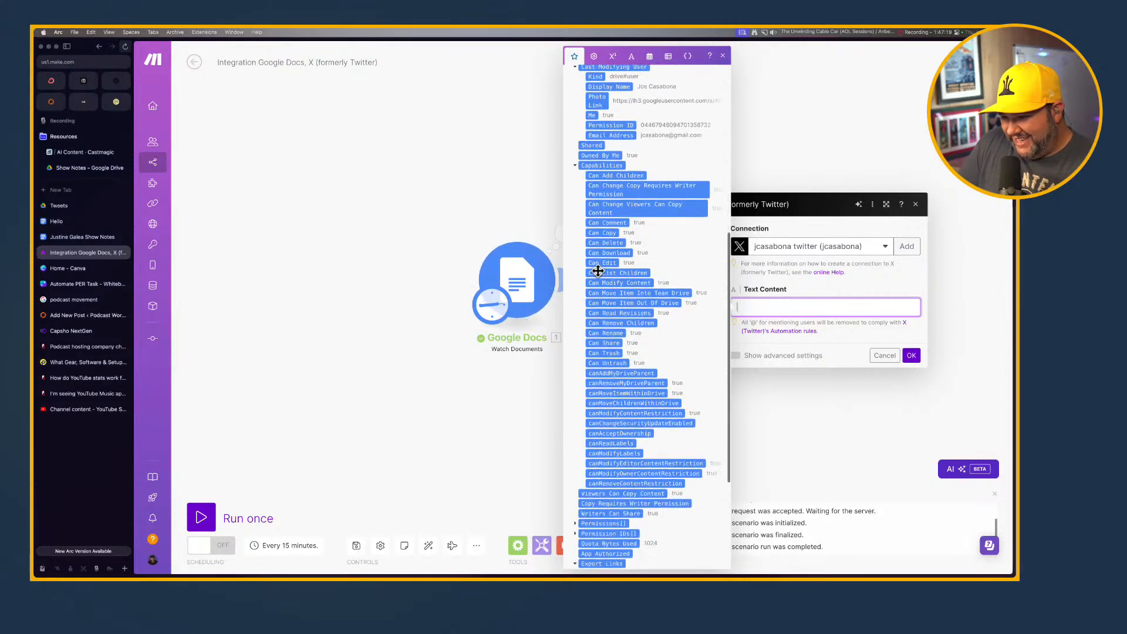
scroll(598, 271, "down", 3)
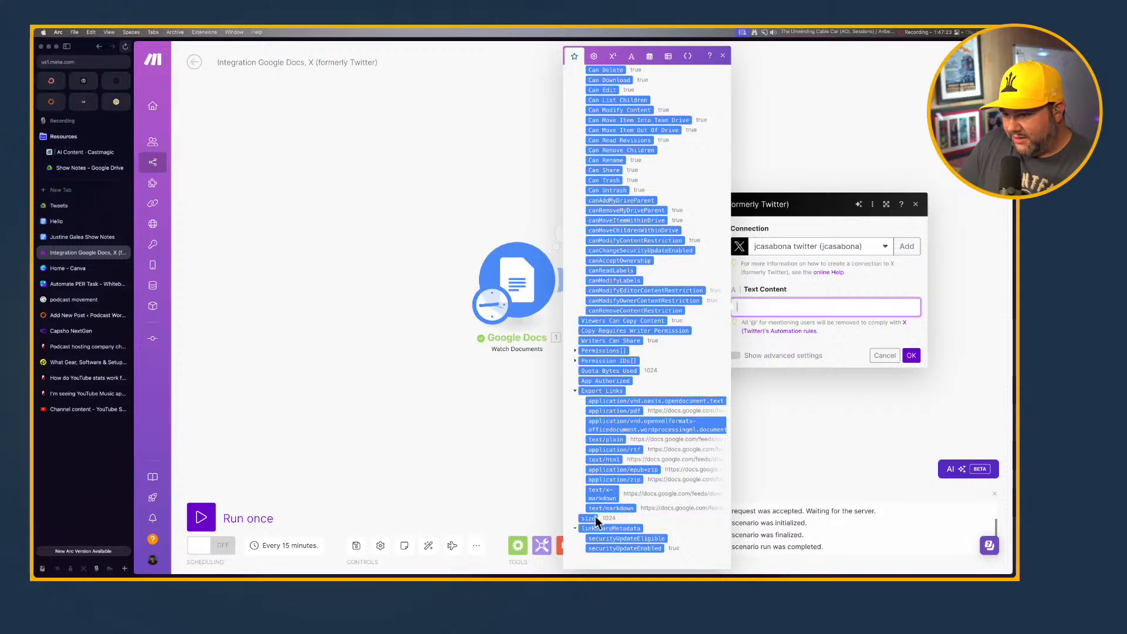
scroll(608, 420, "up", 1)
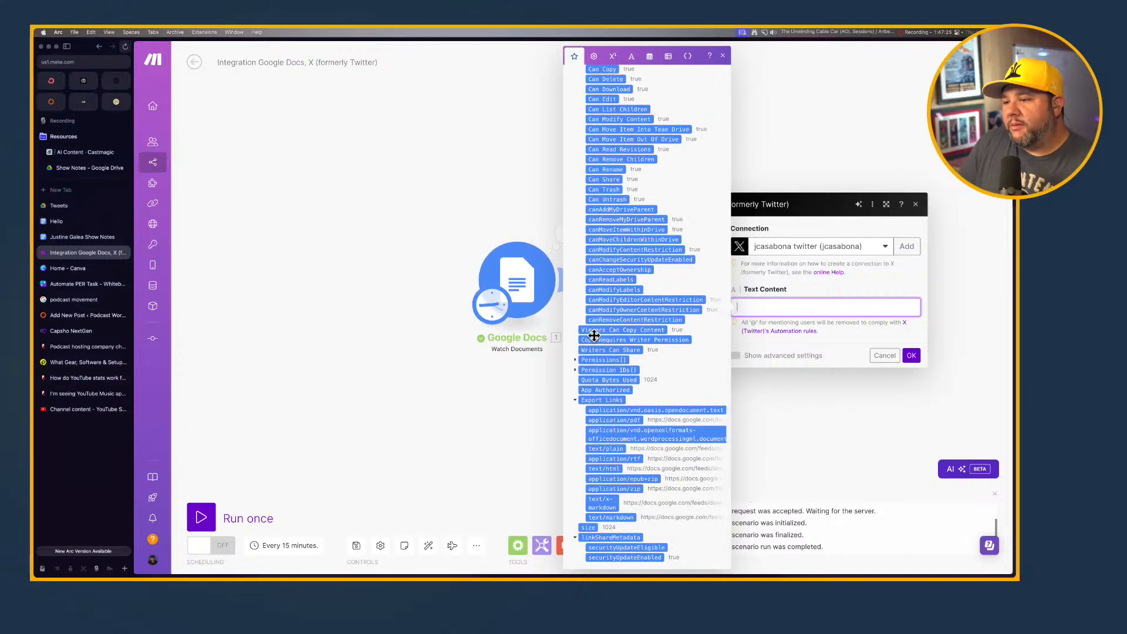
scroll(630, 286, "up", 10)
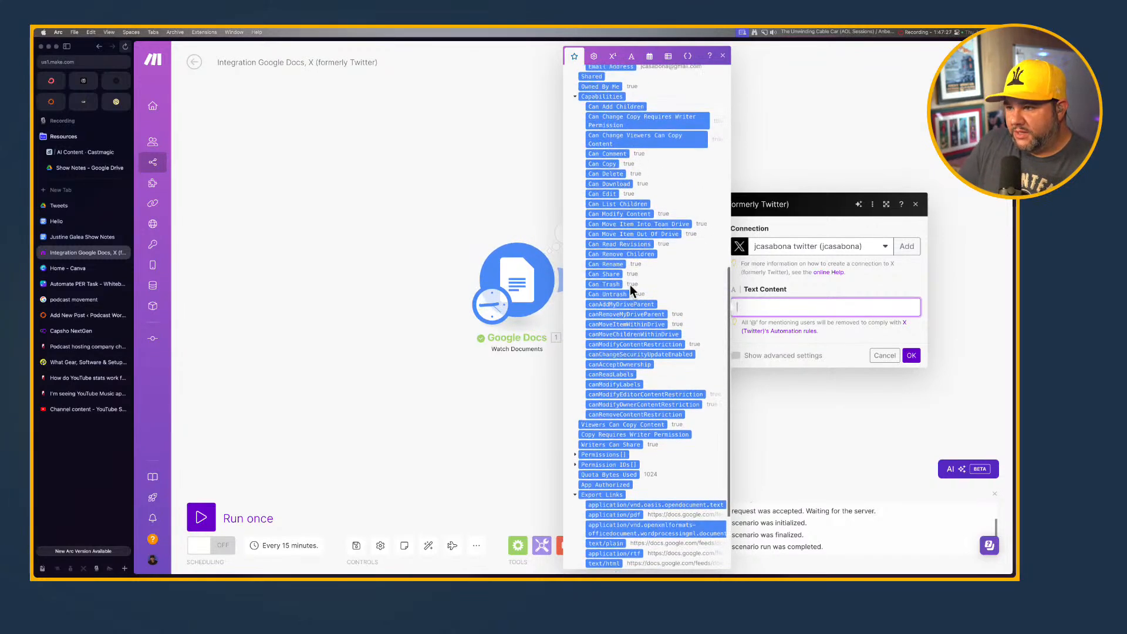
scroll(630, 284, "up", 5)
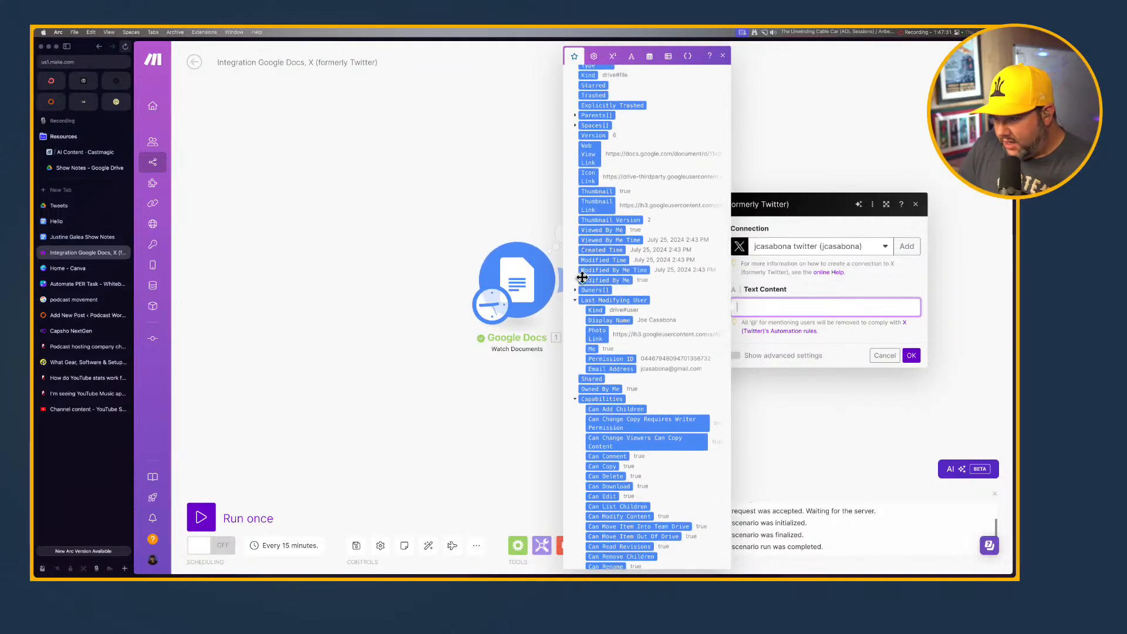
scroll(589, 147, "up", 3)
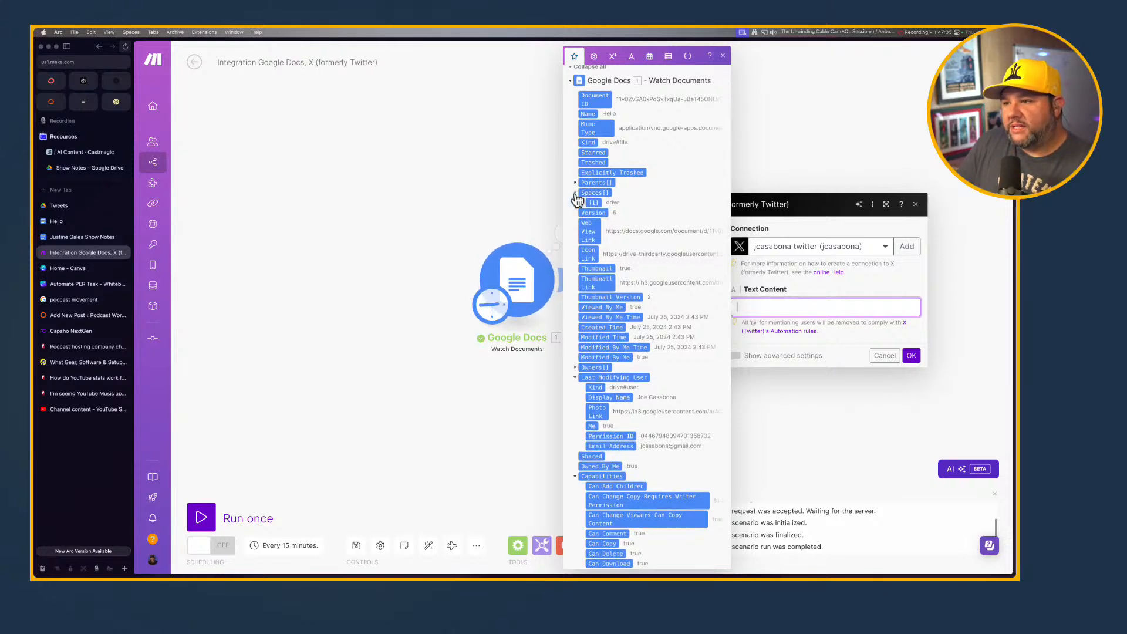
left_click(576, 183)
scroll(590, 165, "up", 1)
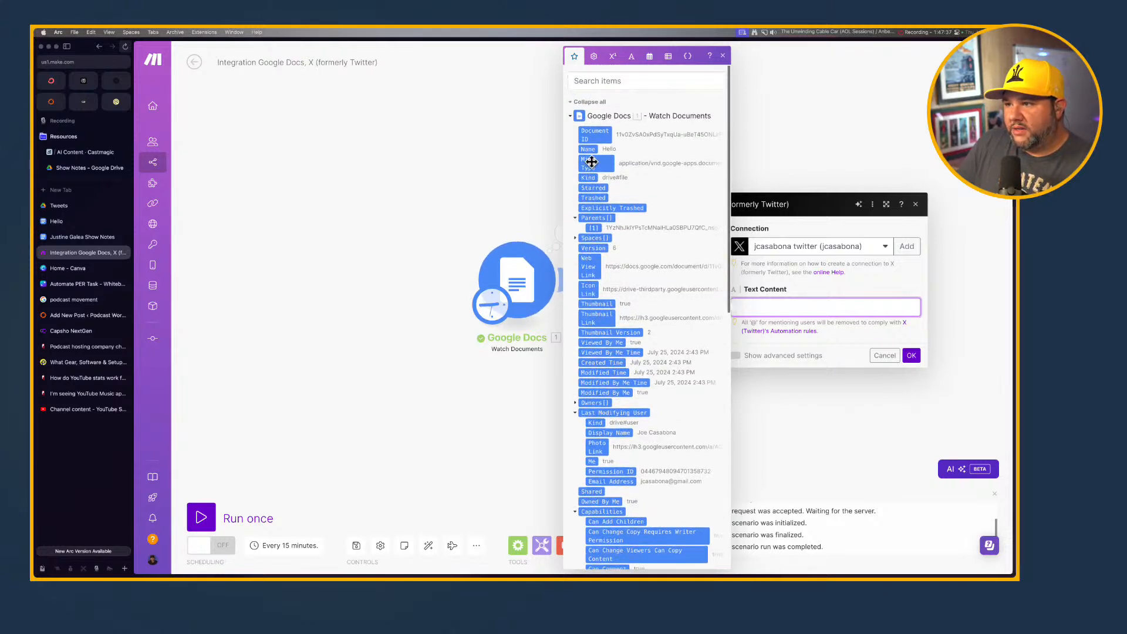
left_click(531, 405)
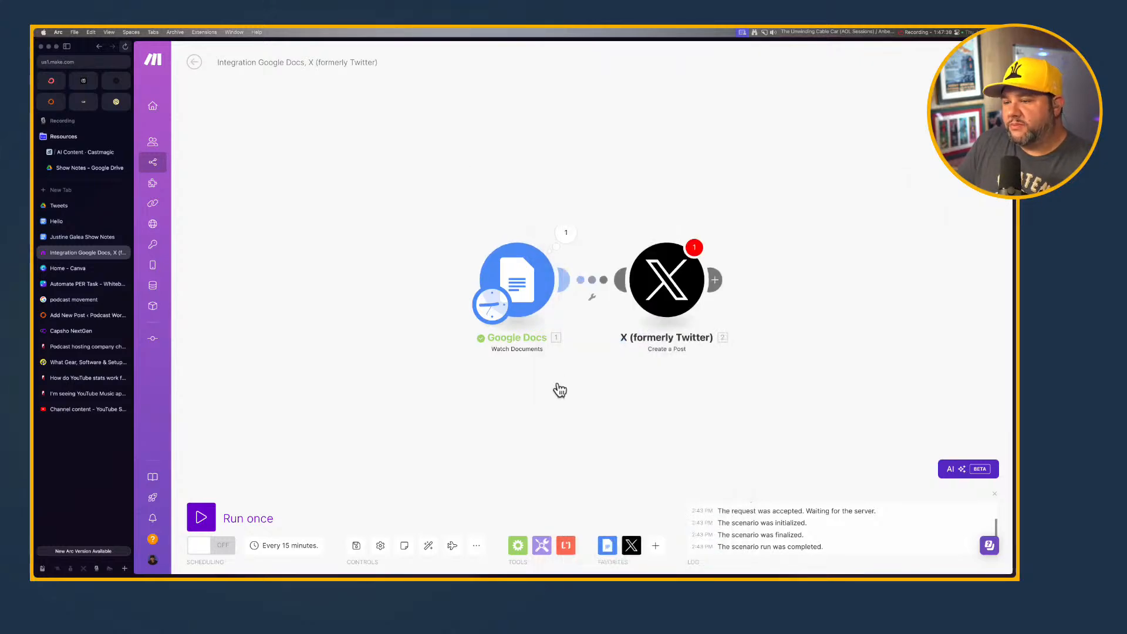
Add an empty module to the canvas below the Google Docs and X modules.
right_click(596, 382)
left_click(606, 392)
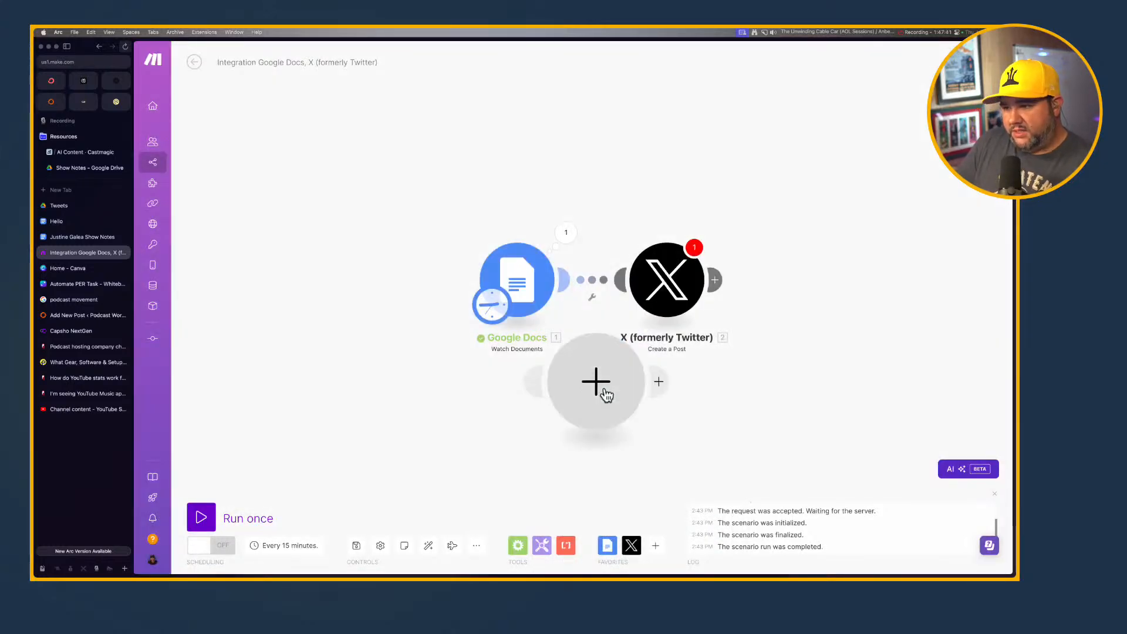
left_click(595, 389)
left_click(515, 431)
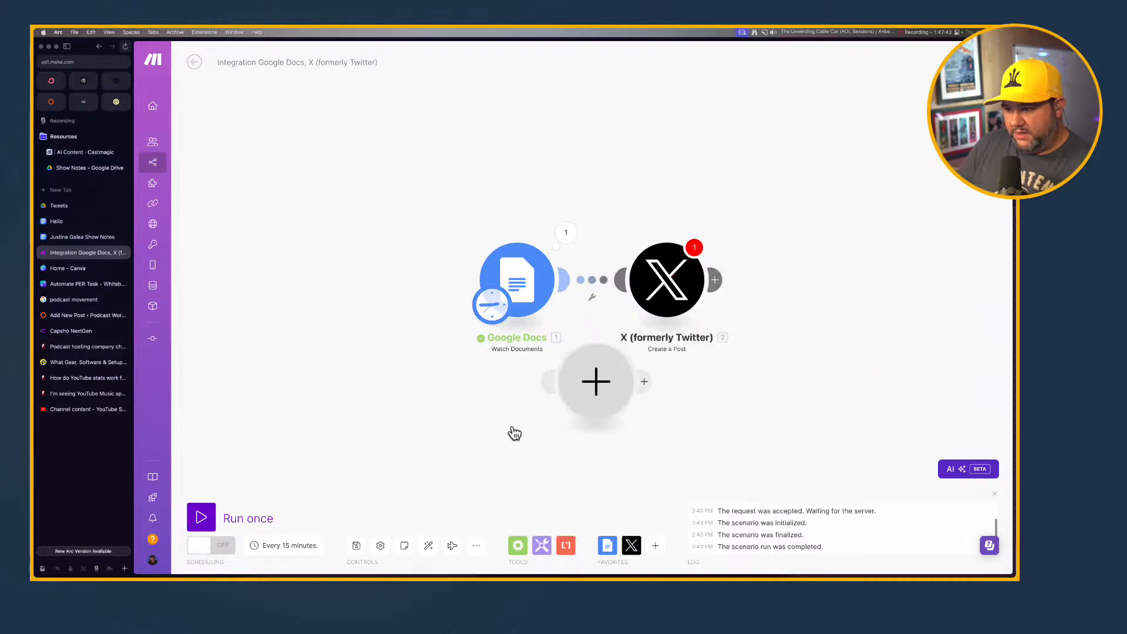
Move the Google Docs trigger farther away from the X module, and delete the X module from the scenario.
left_click_drag(568, 388, 386, 309)
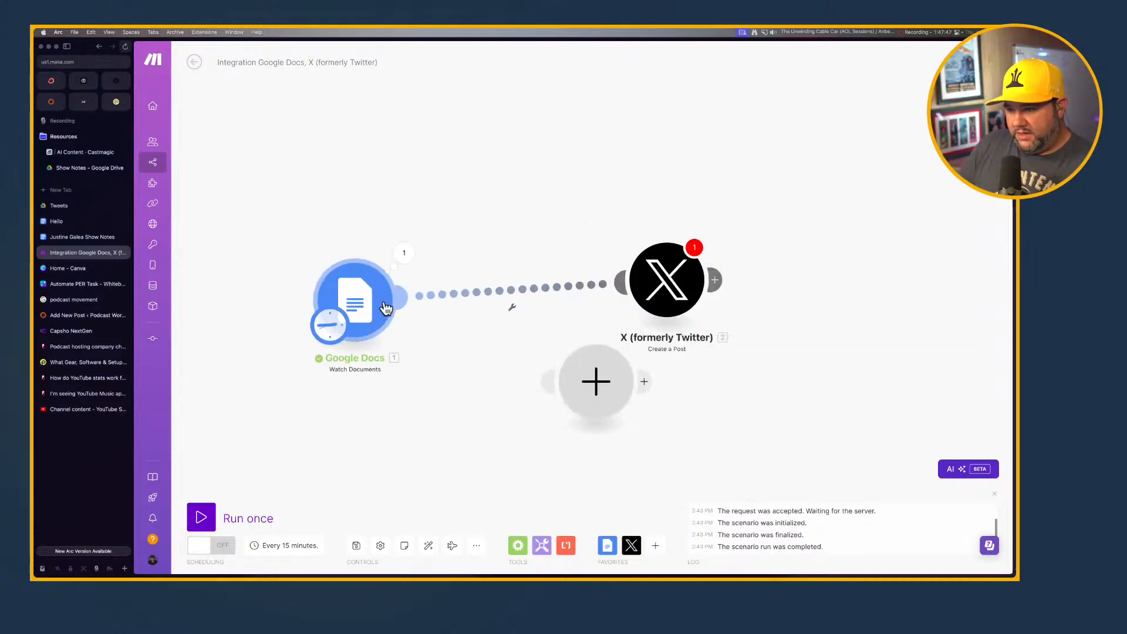
right_click(639, 275)
left_click(684, 398)
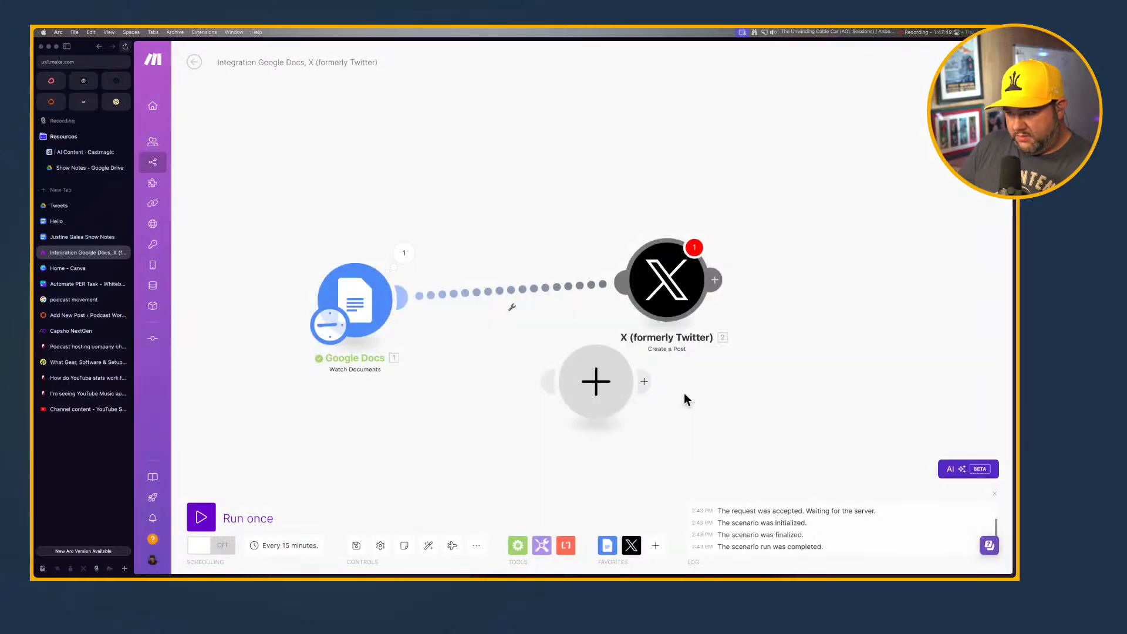
right_click(675, 297)
left_click(715, 418)
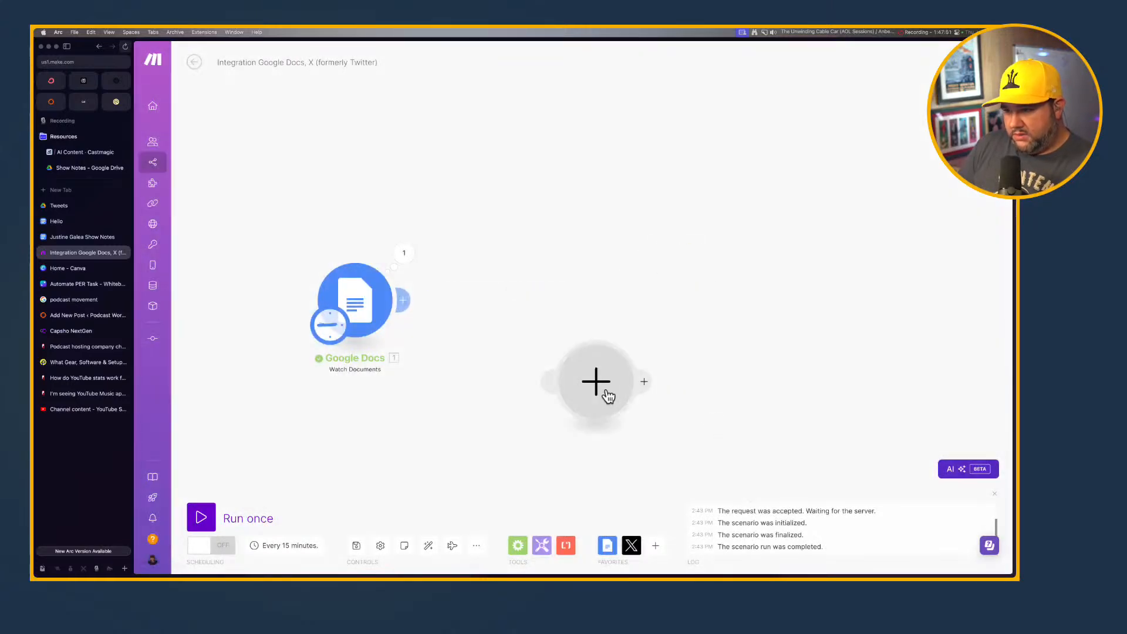
Attach a Google Docs "Get Content of a Document" module directly after the Watch Documents trigger.
left_click_drag(606, 395, 468, 319)
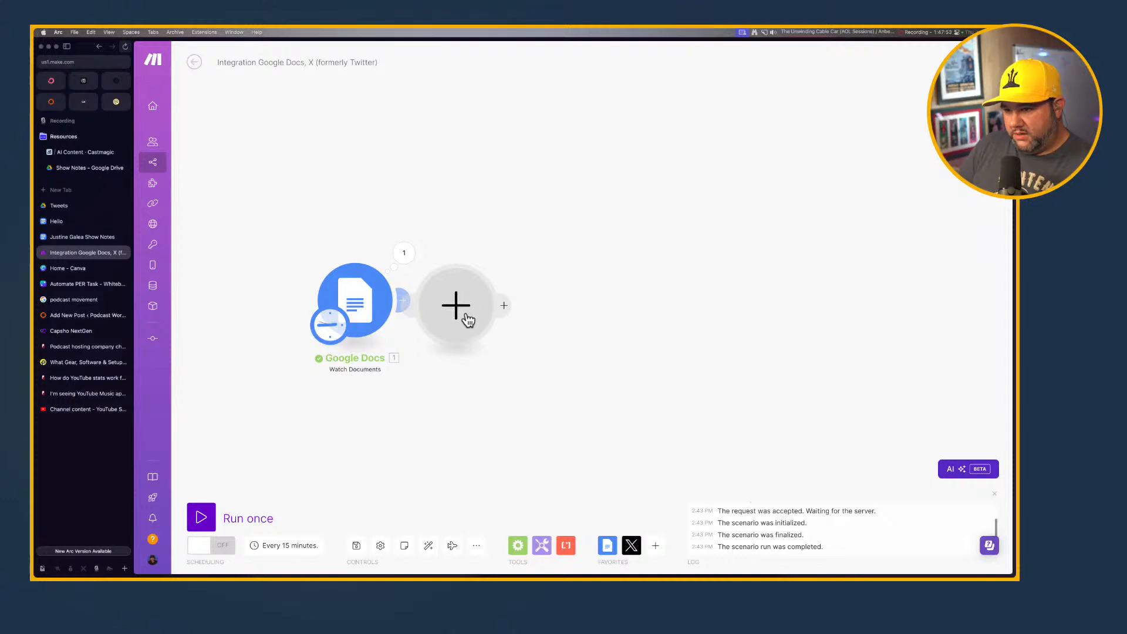
left_click(468, 319)
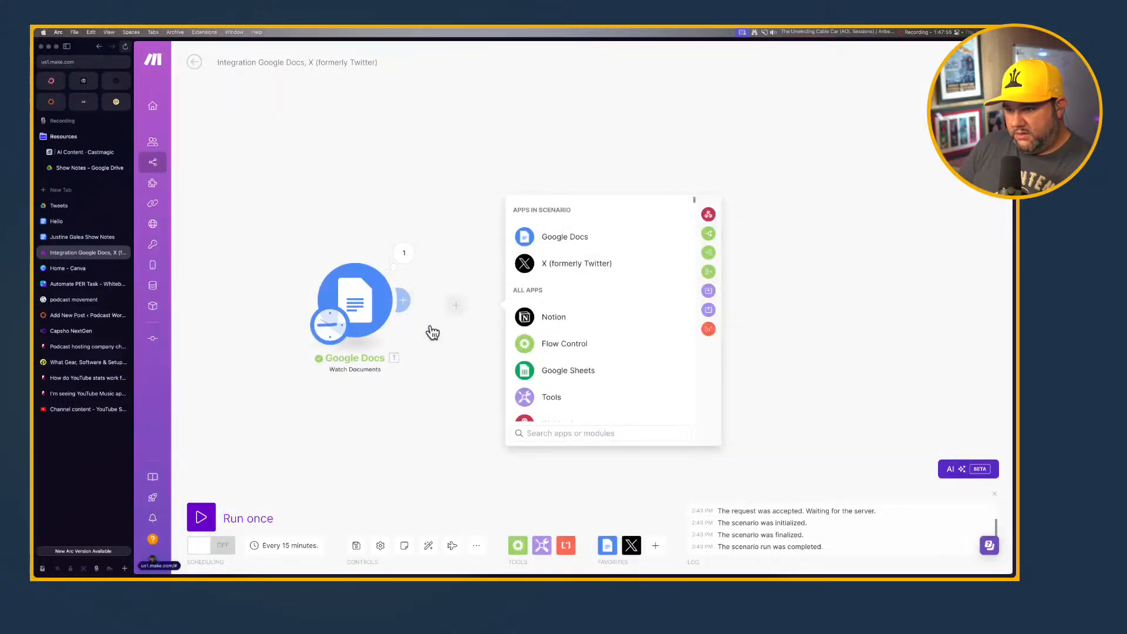
left_click(403, 300)
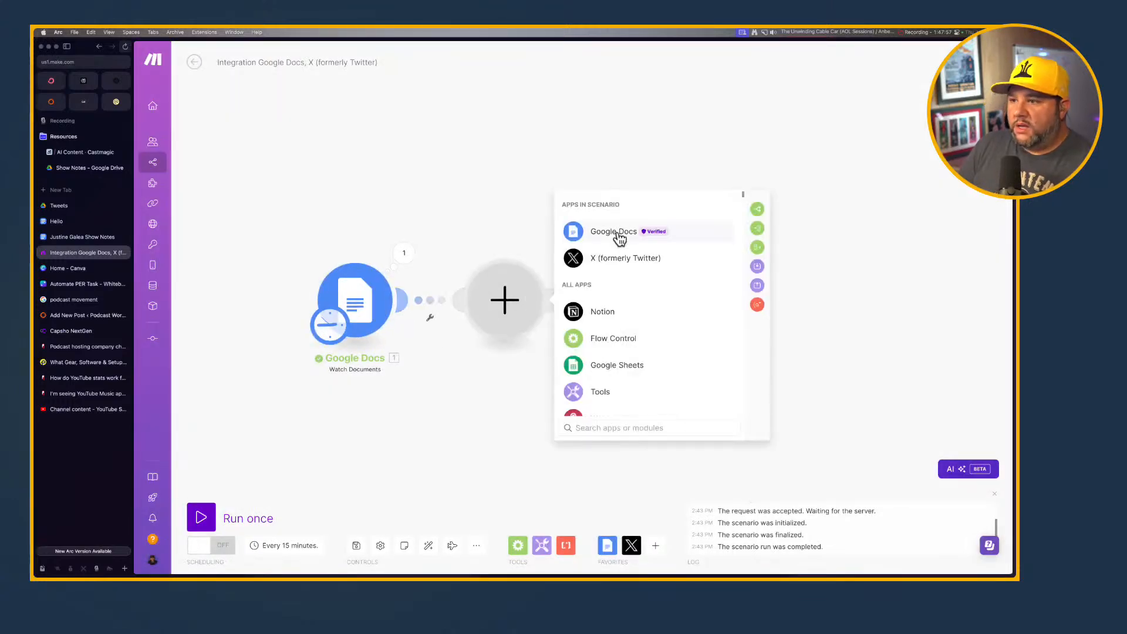
left_click(619, 235)
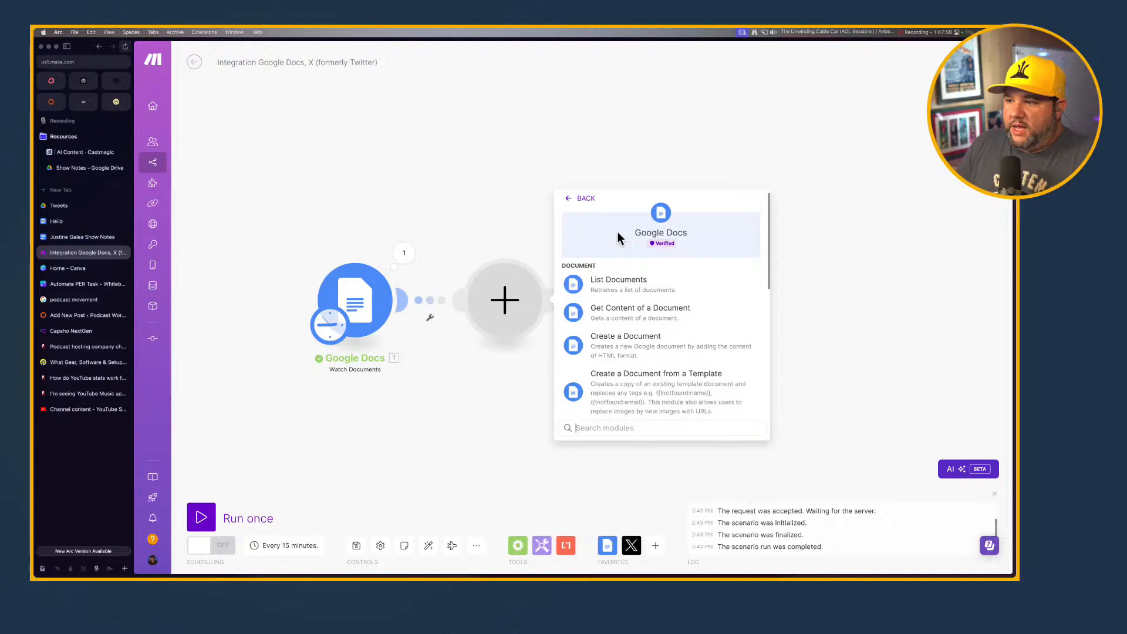
left_click(620, 314)
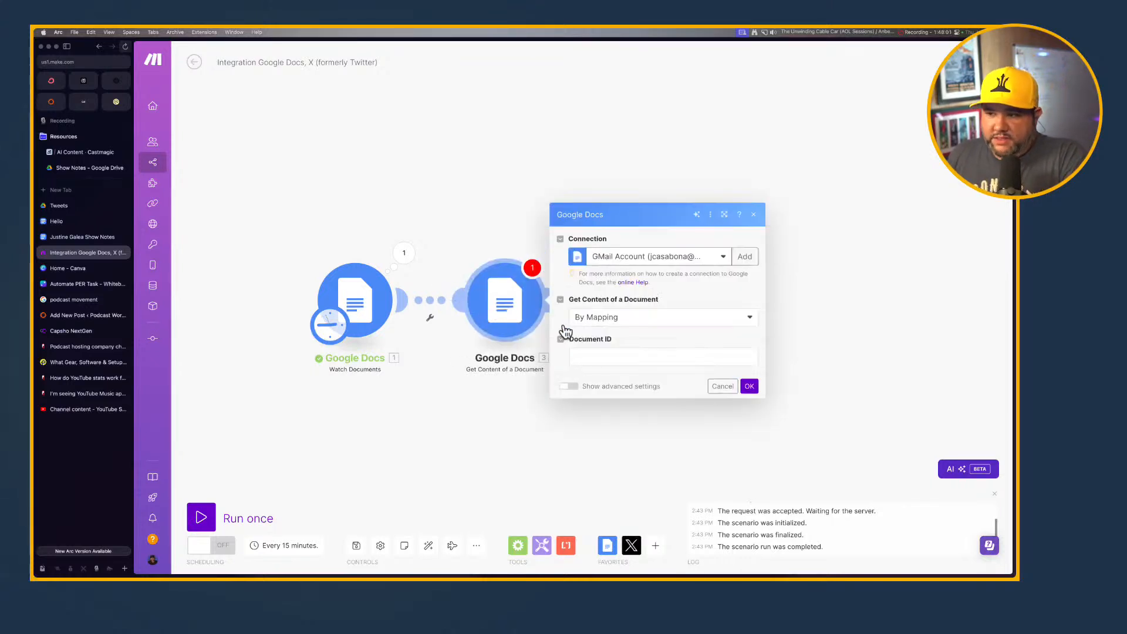
Keep the content lookup on By Mapping, map Document ID from the Watch Documents trigger, and save the module.
left_click(626, 318)
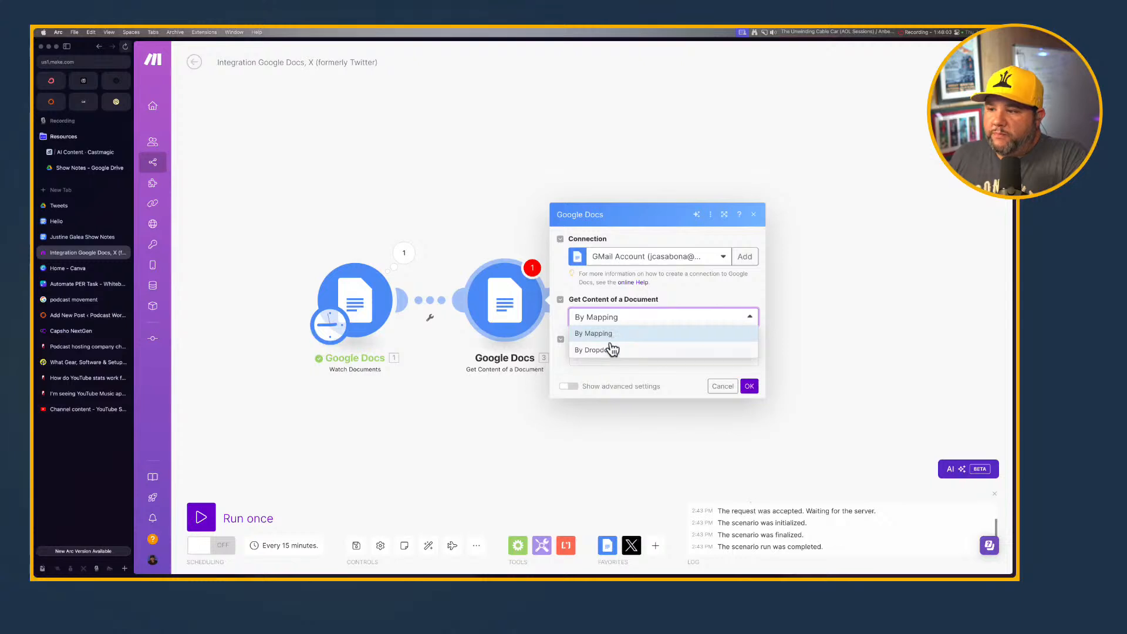
left_click(619, 329)
left_click(601, 355)
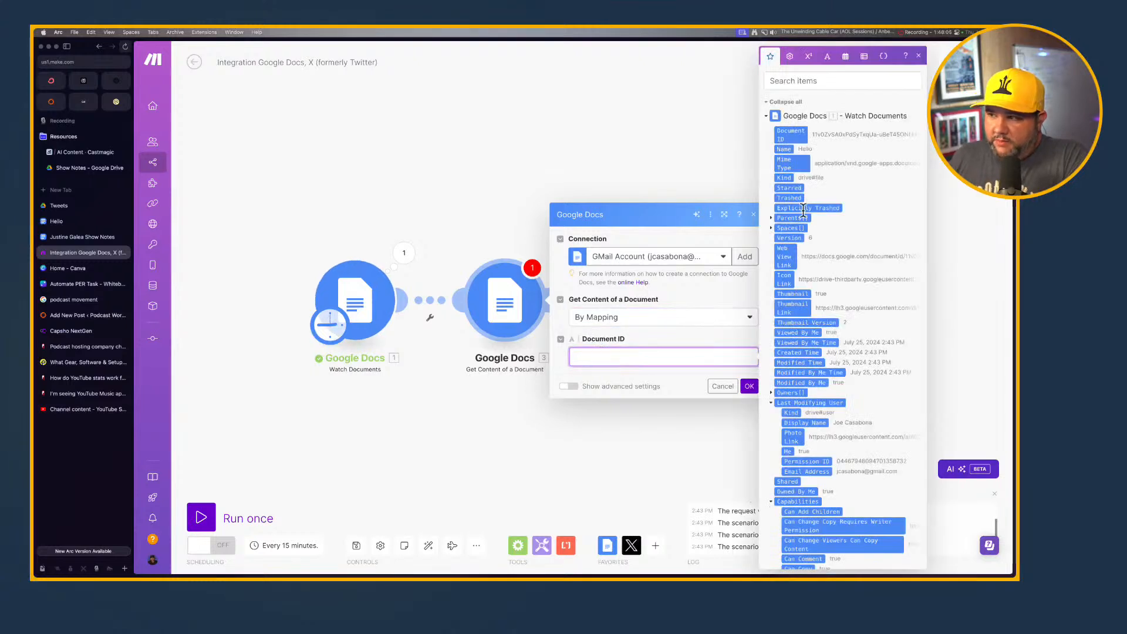
left_click(787, 142)
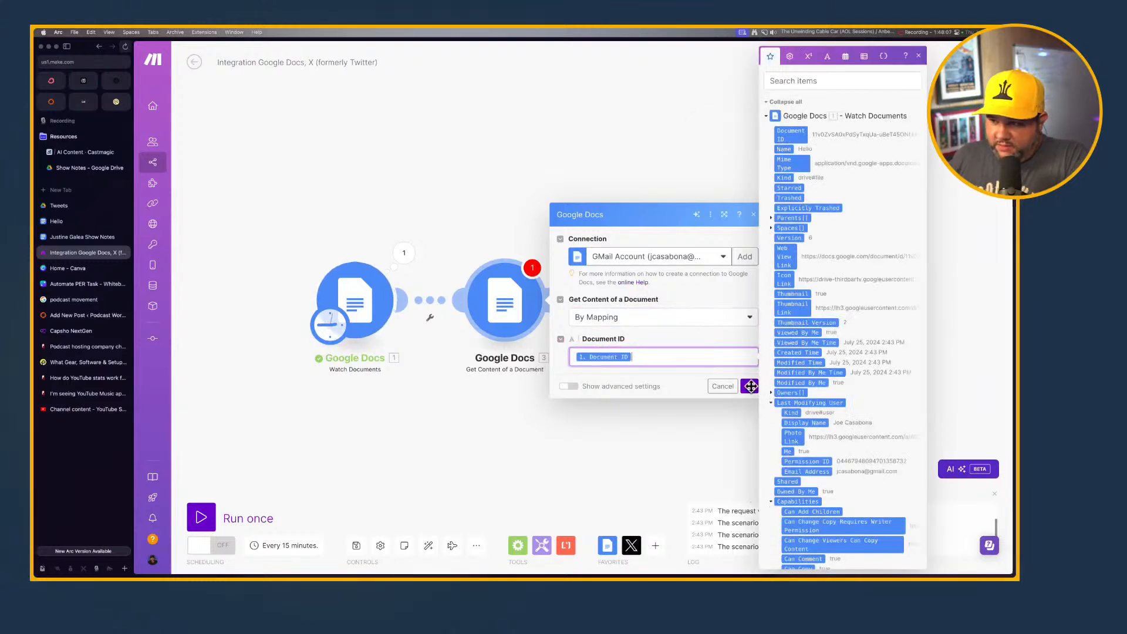
left_click(749, 386)
Add an X (formerly Twitter) "Create a Post" module after the Get Content of a Document module.
left_click(561, 304)
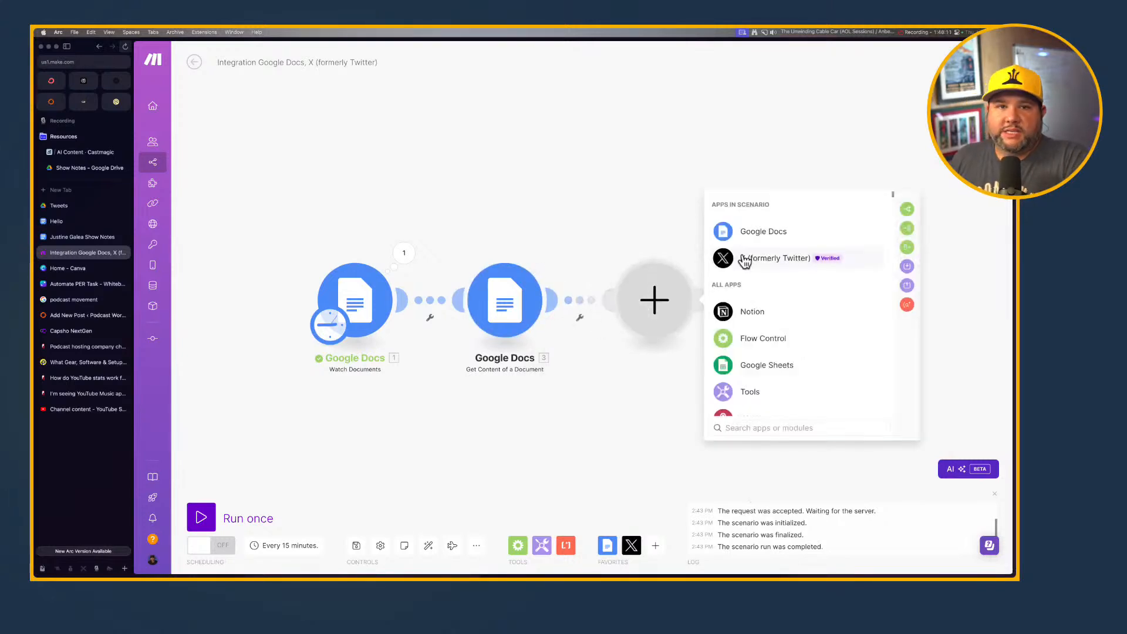
left_click(745, 261)
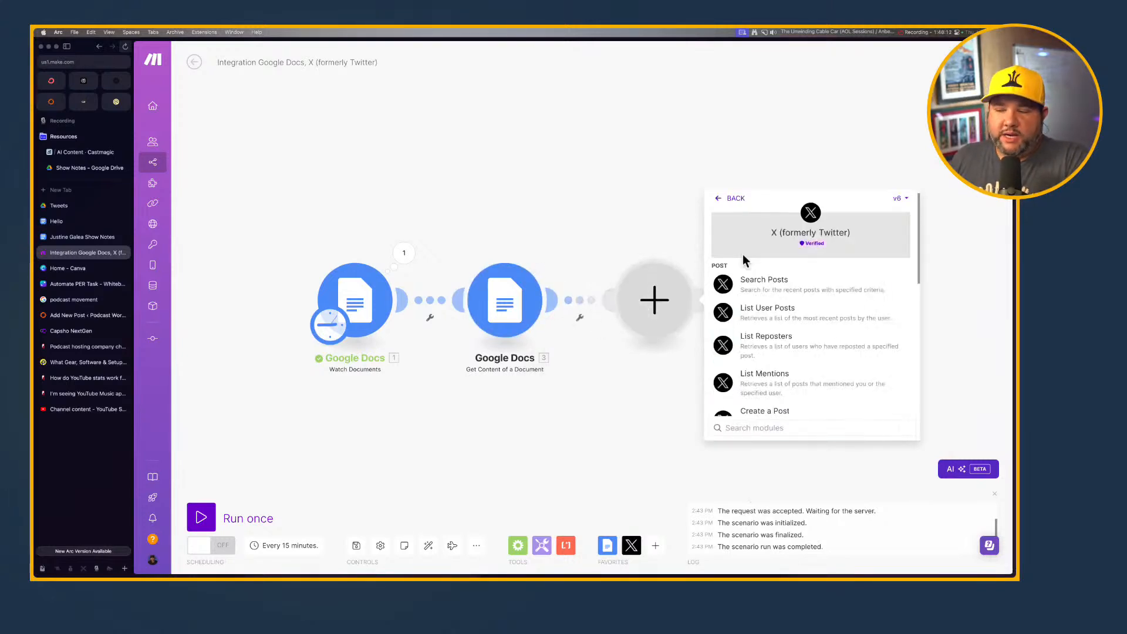
scroll(761, 391, "down", 1)
left_click(756, 401)
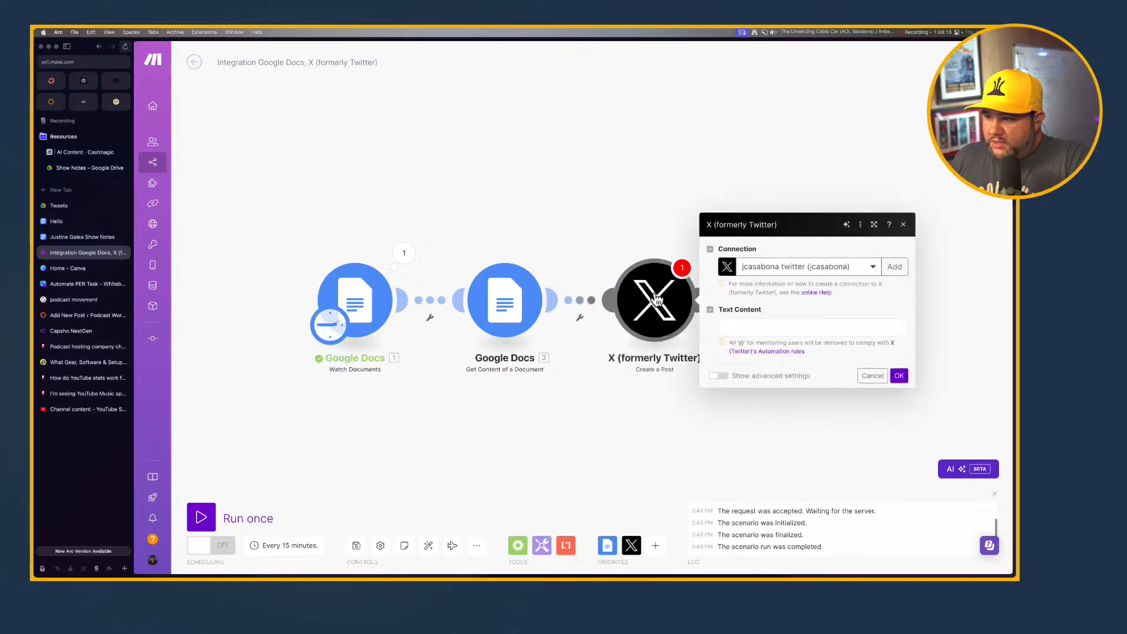
Map the post's Text Content to the Text Content output of Get Content of a Document, save it, and run the scenario once.
left_click(740, 327)
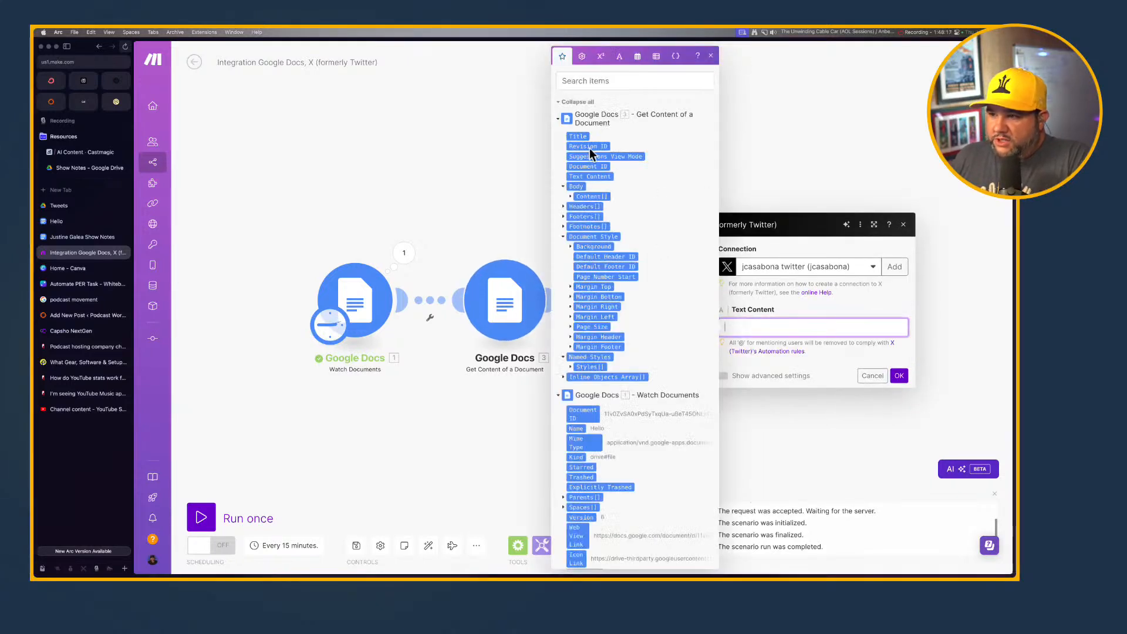
left_click(570, 197)
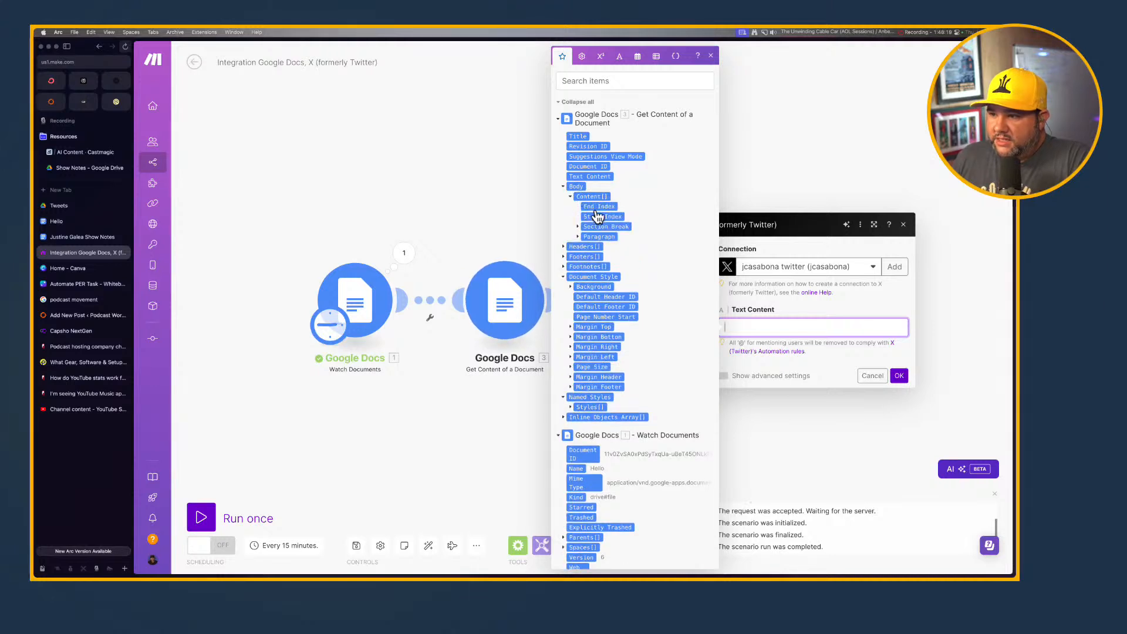
left_click(578, 237)
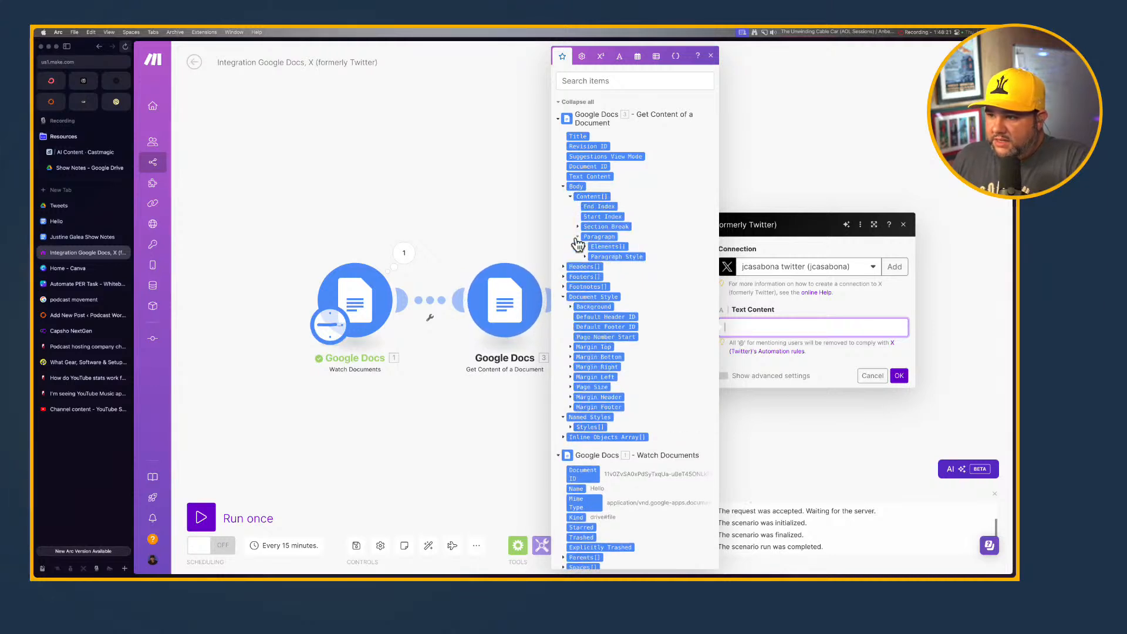
left_click(577, 237)
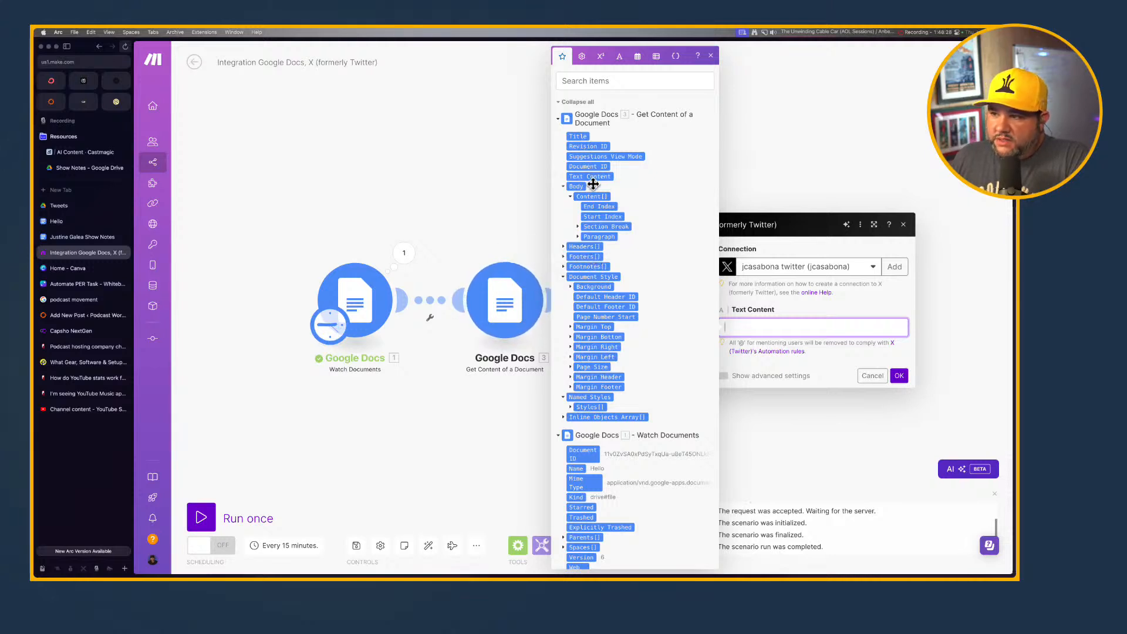
left_click_drag(591, 175, 774, 327)
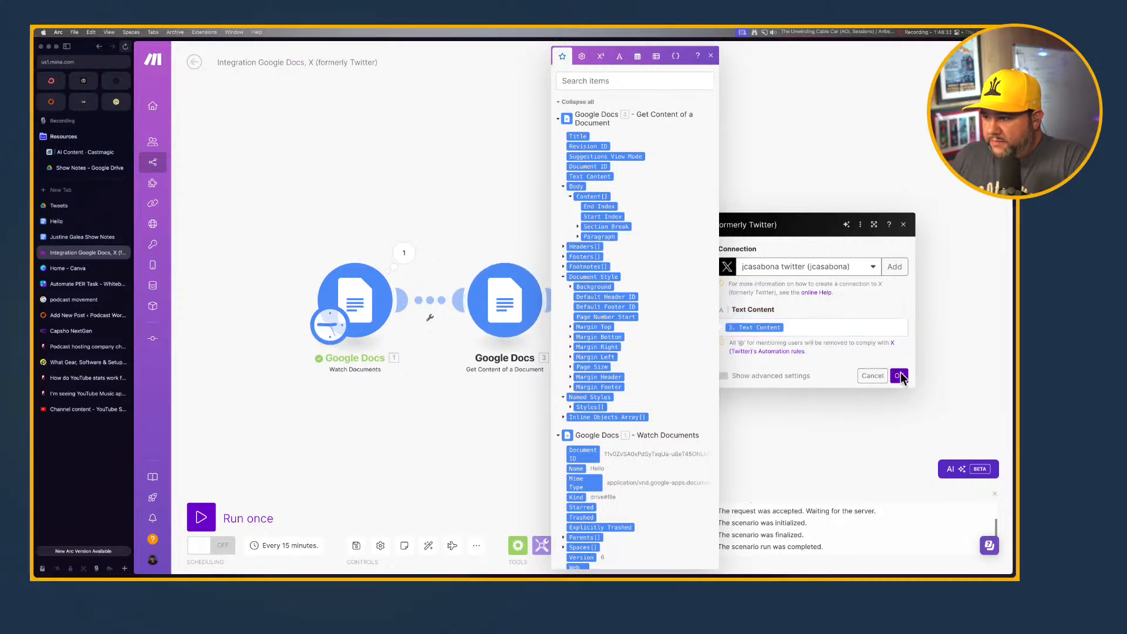
left_click(900, 376)
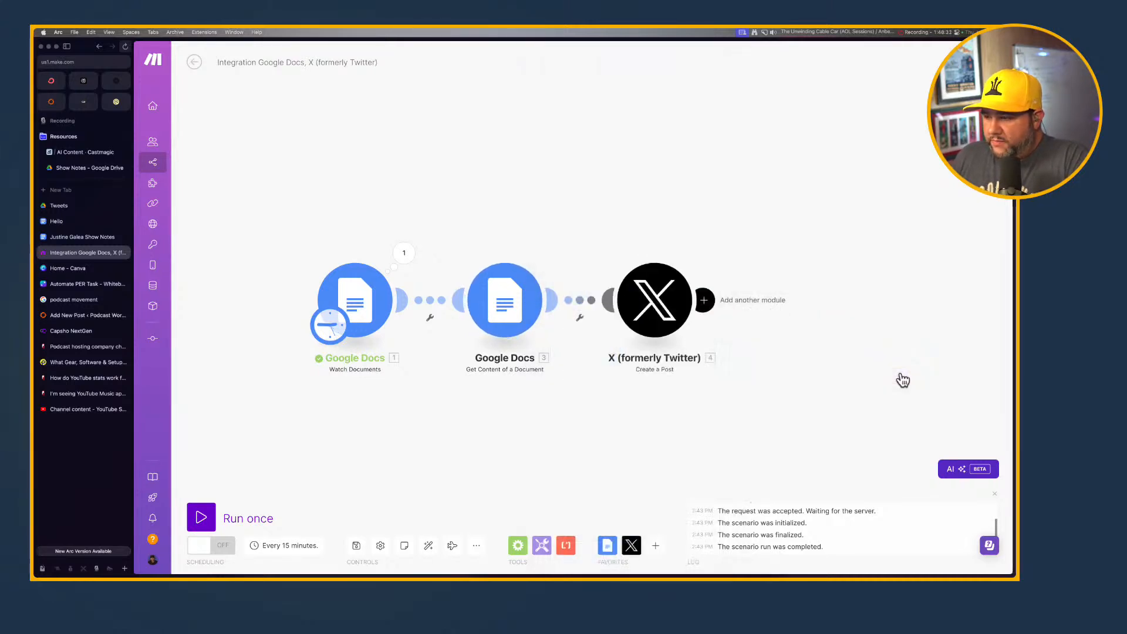
left_click(201, 517)
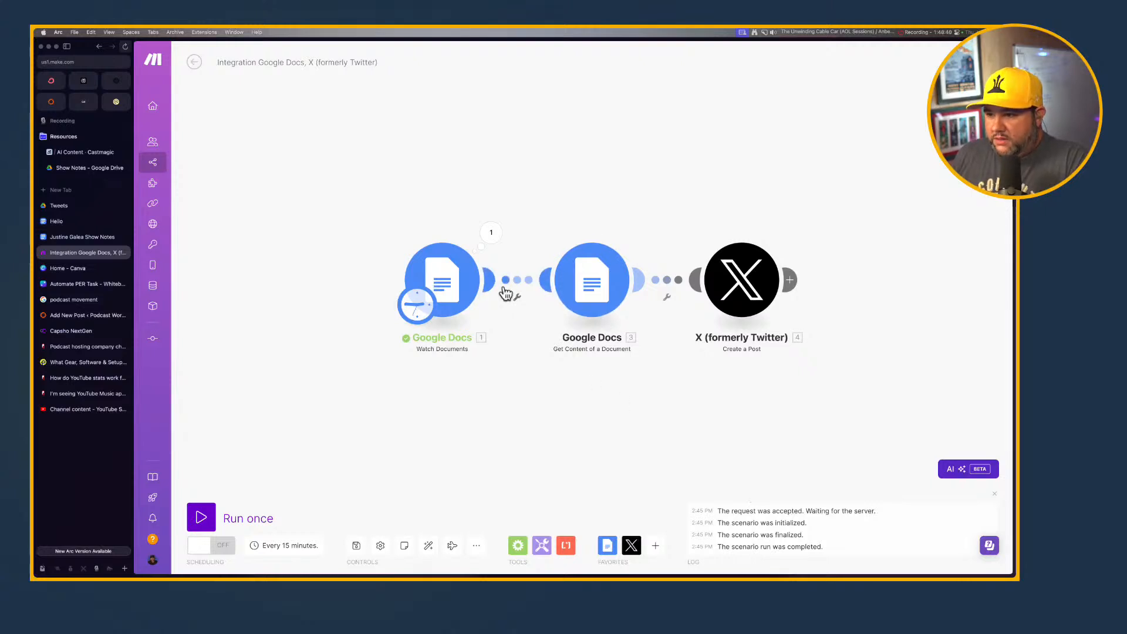
Copy all text from the Hello document, close it, and move the file from the Tweets folder to the trash.
left_click(74, 208)
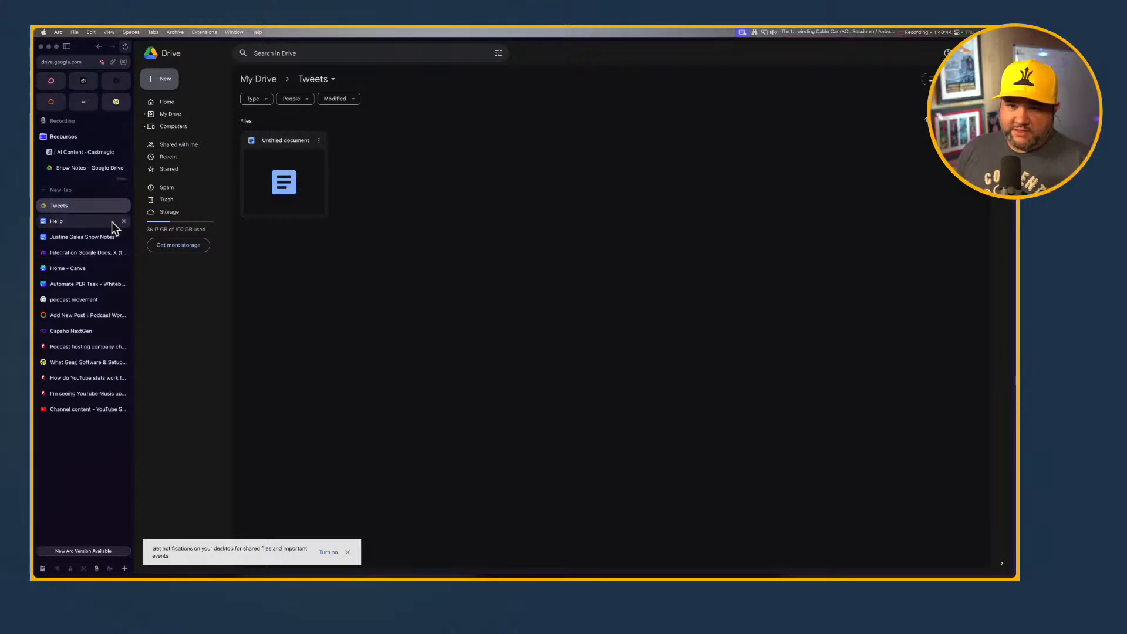
left_click(90, 224)
key("super+a")
key("super+c")
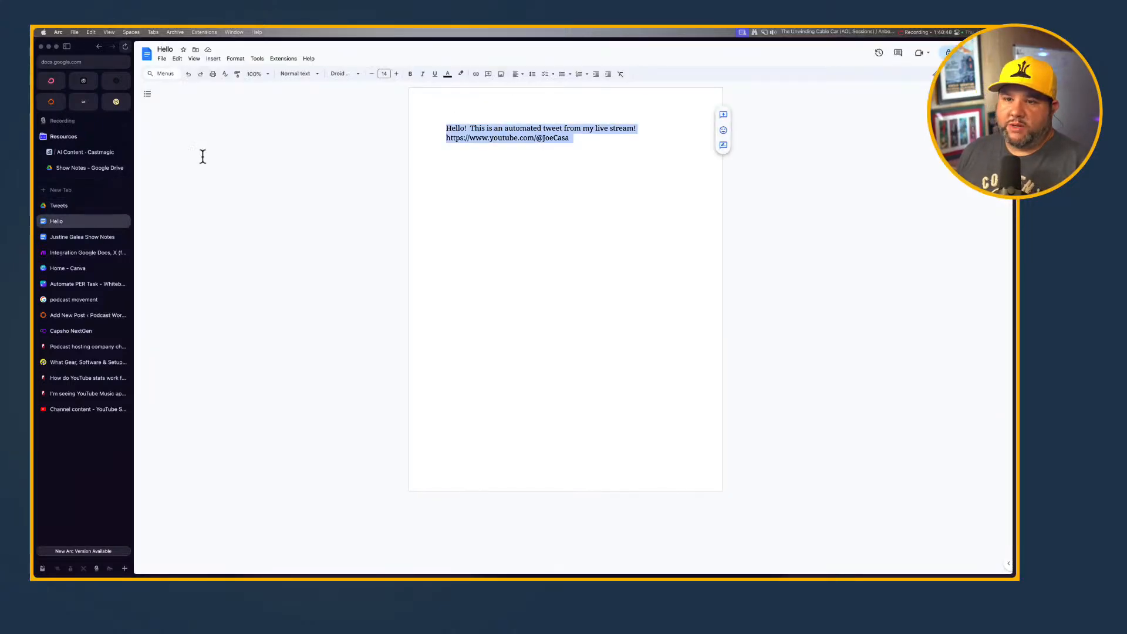
left_click(123, 222)
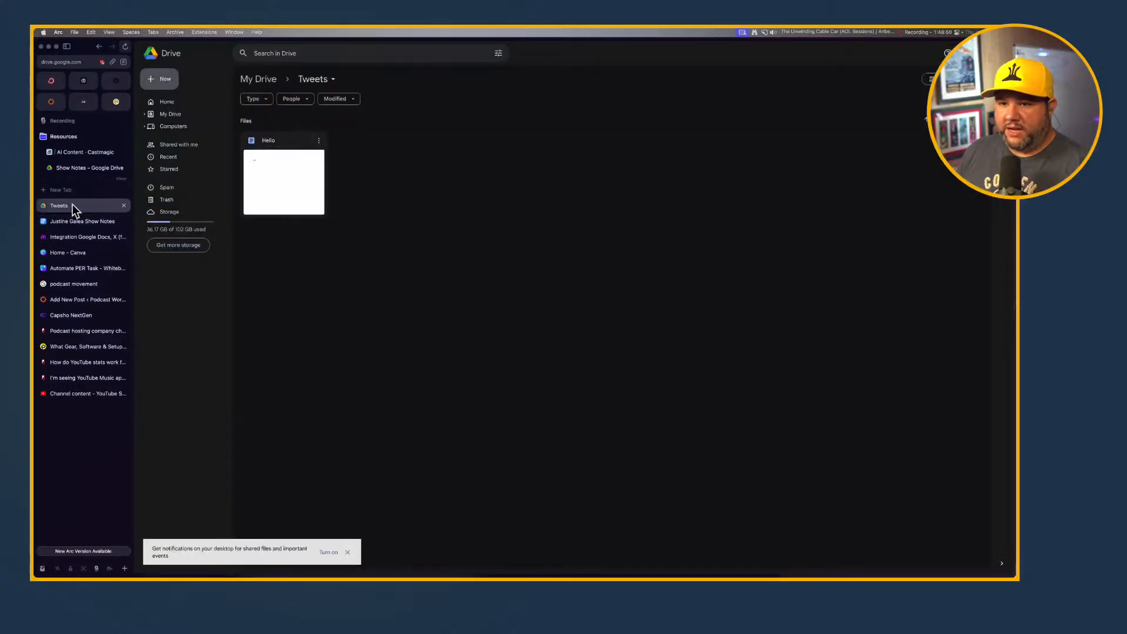
right_click(300, 172)
left_click(352, 294)
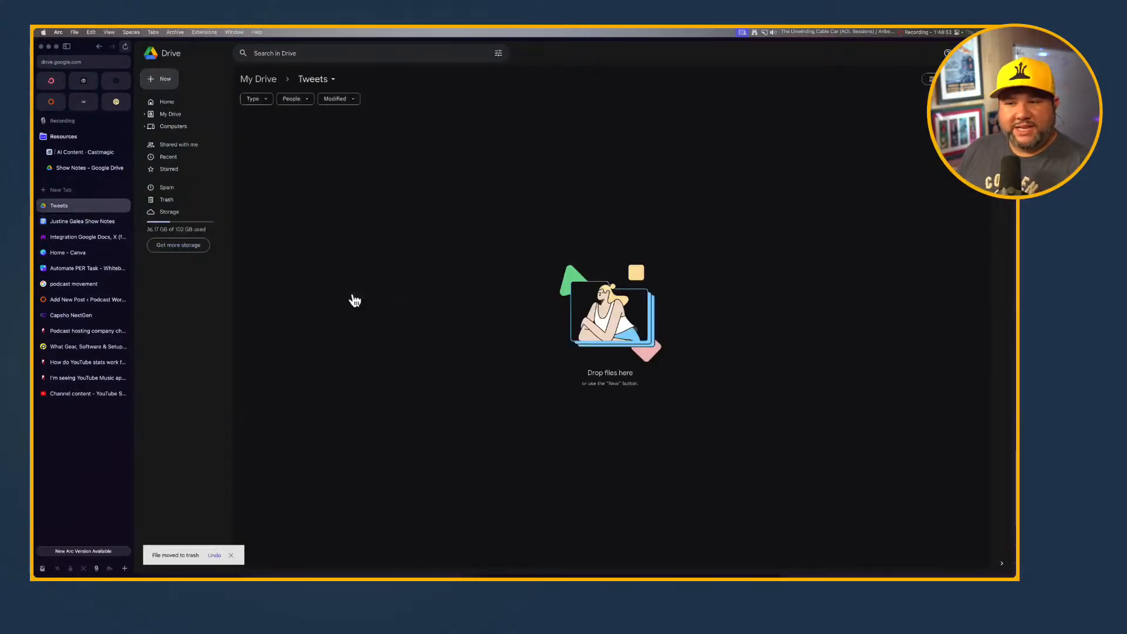
Create a new Google Docs document in the Tweets folder and paste the copied tweet text into it.
left_click(178, 88)
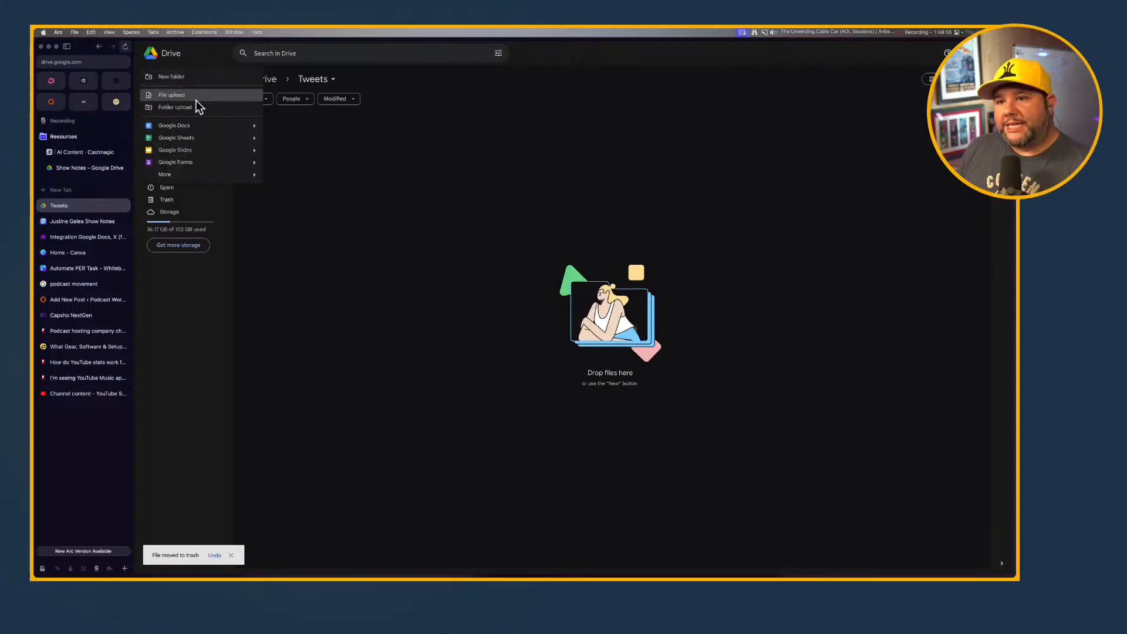
left_click(189, 127)
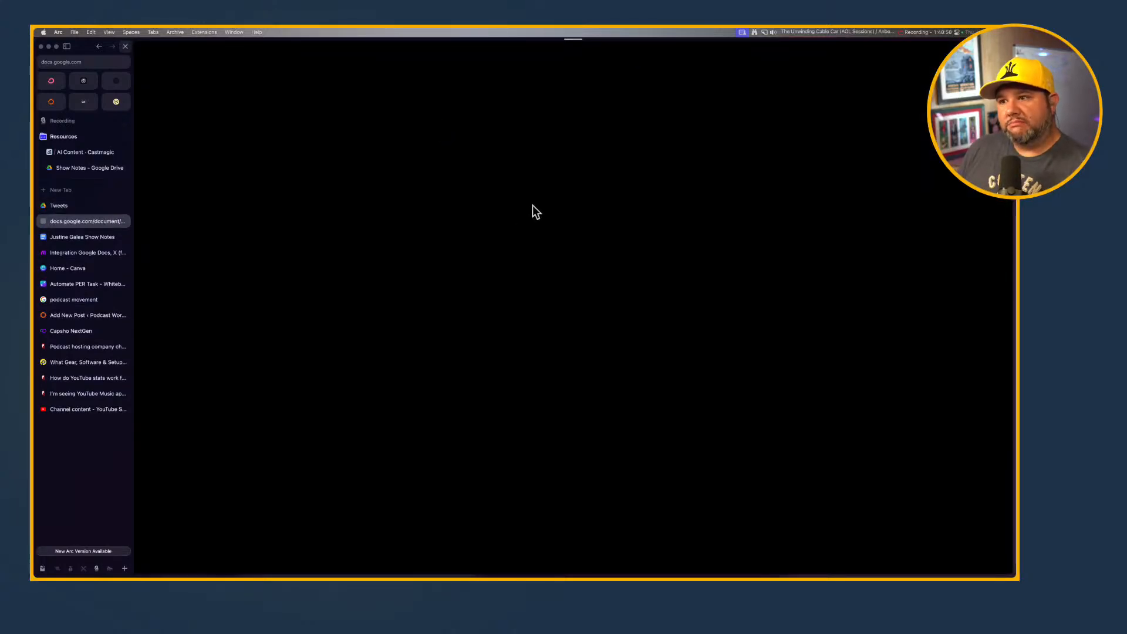
key("super+v")
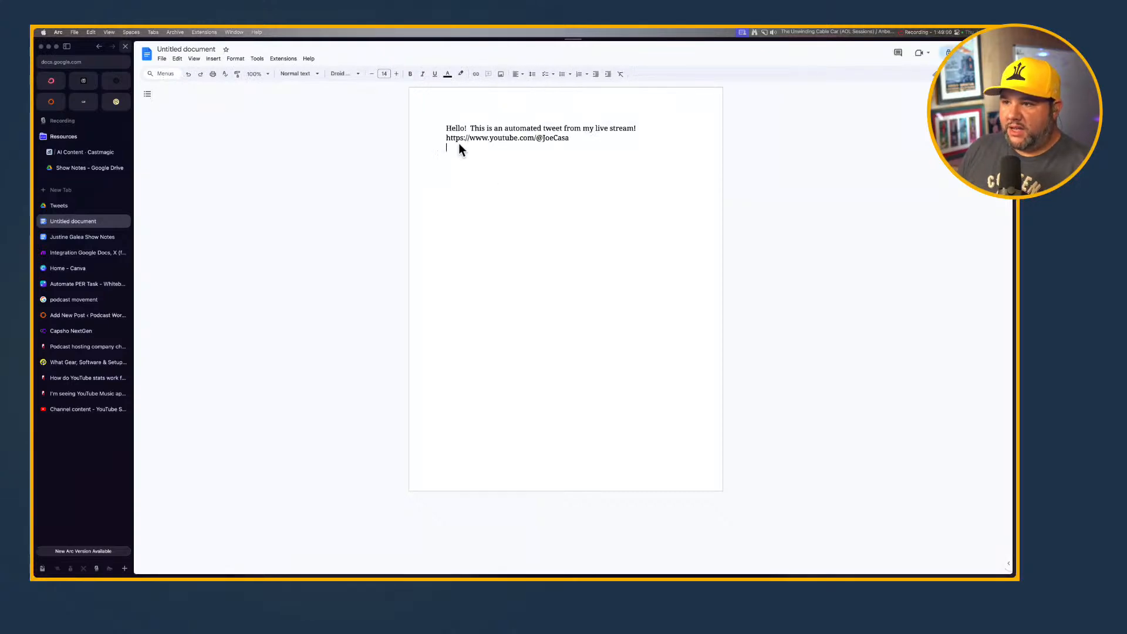
Change the document's greeting to "Hello!!" and title the document Hello.
left_click(467, 127)
type("!")
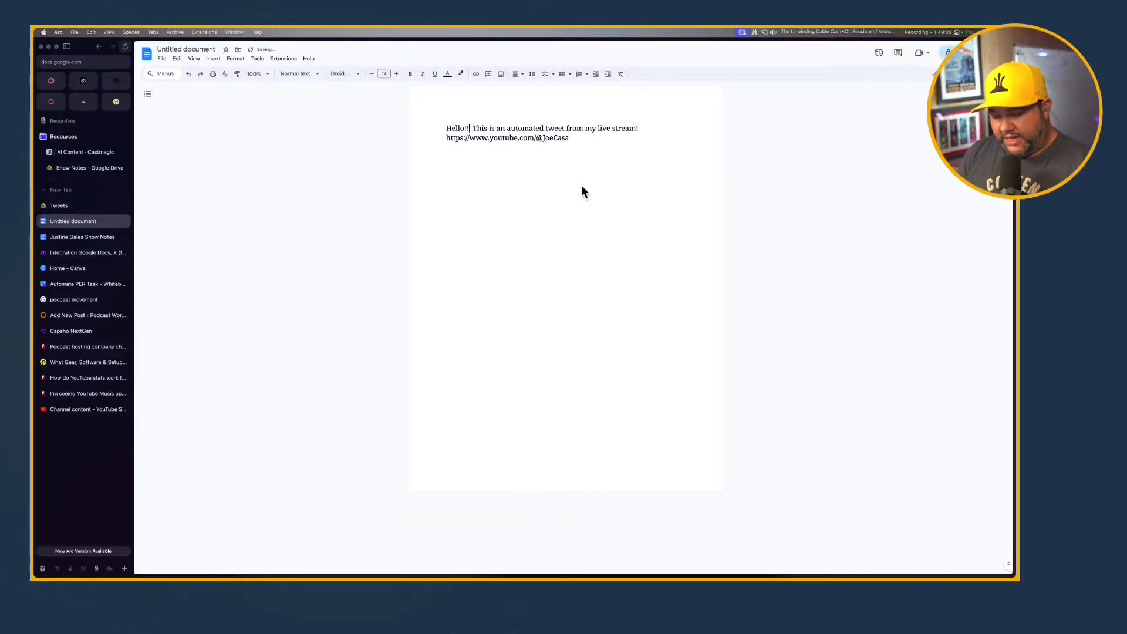
left_click(583, 190)
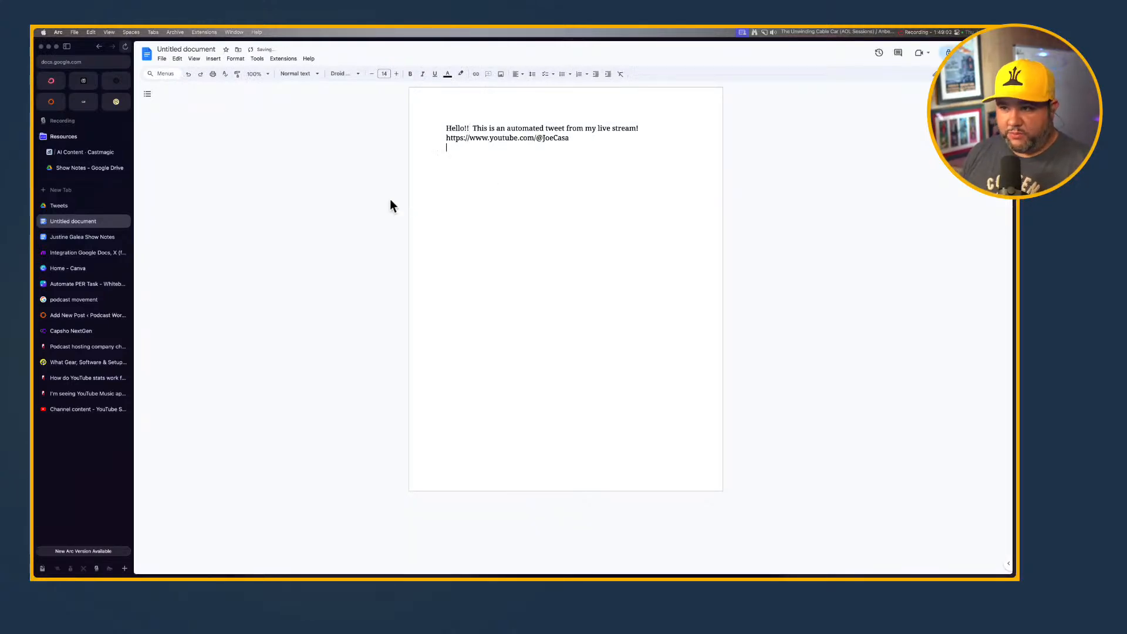
left_click(197, 51)
left_click(248, 158)
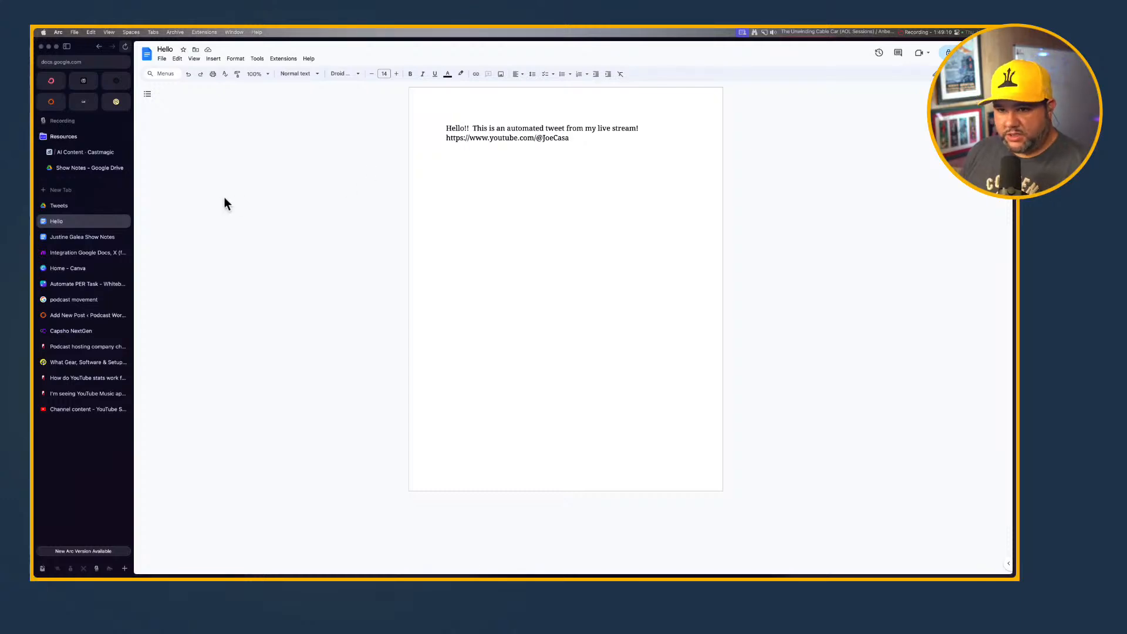
Switch back to the Make scenario and run it once with the new document.
left_click(86, 256)
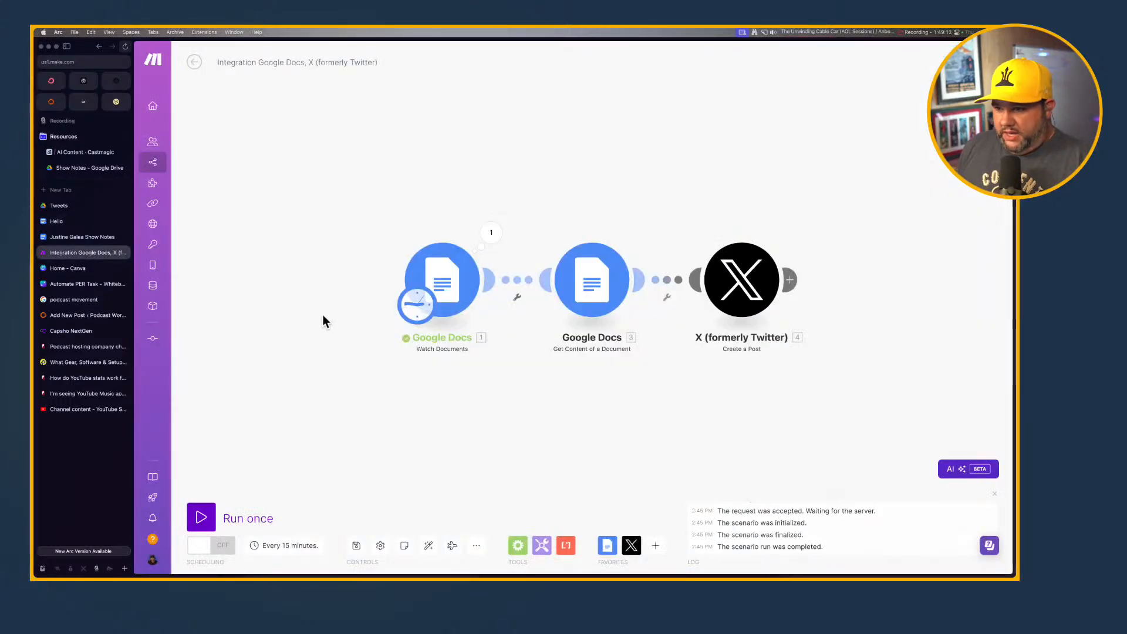
left_click(232, 524)
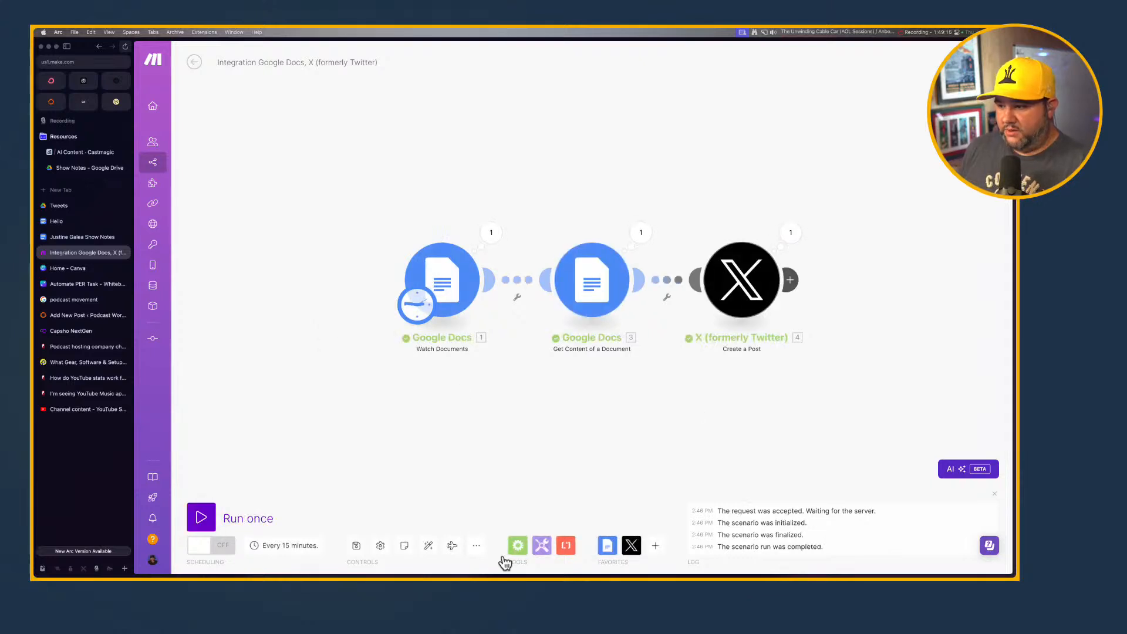
Switch to the X home feed and check it for the post made by the scenario.
left_click(68, 191)
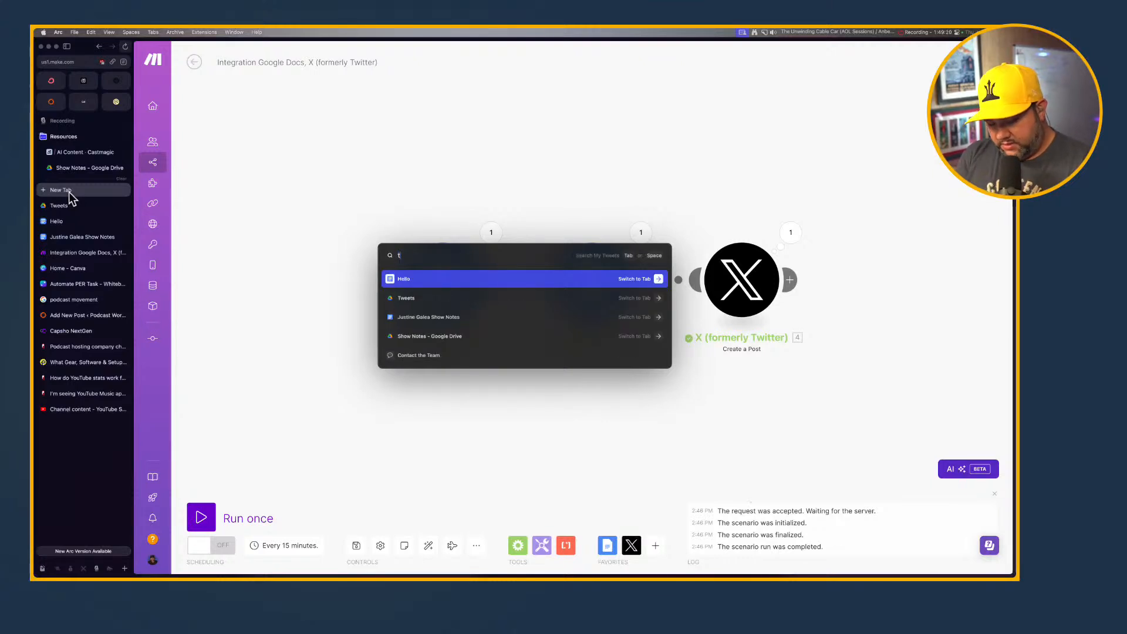
type("tw")
key("Return")
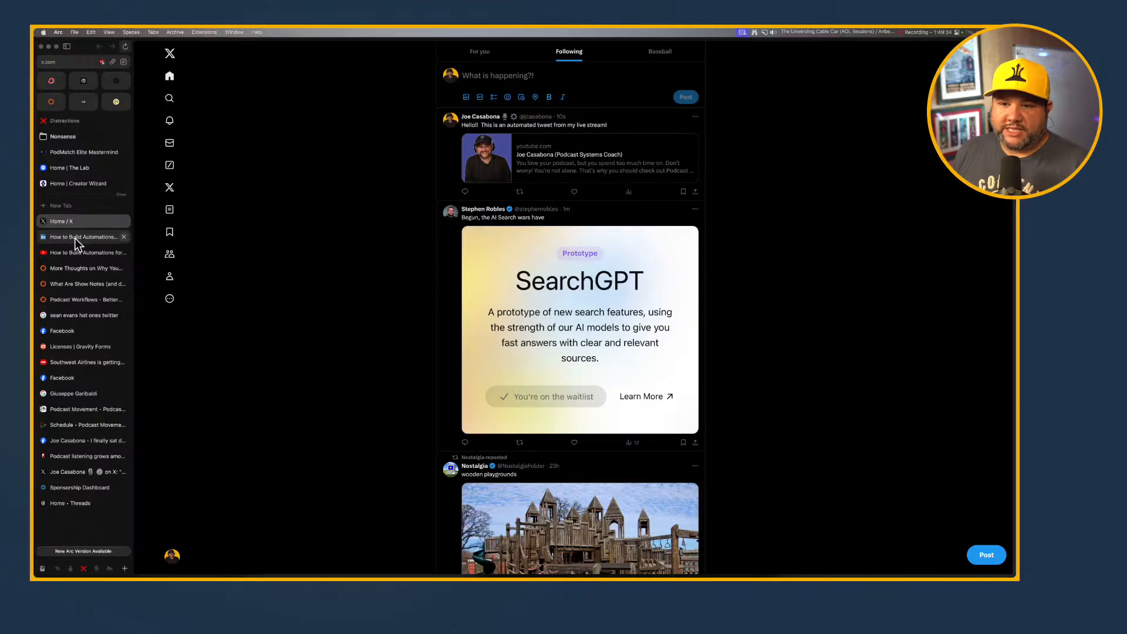
Go back to the Hello document to compare its text with the post, and return to the Make scenario.
scroll(75, 238, "left", 2)
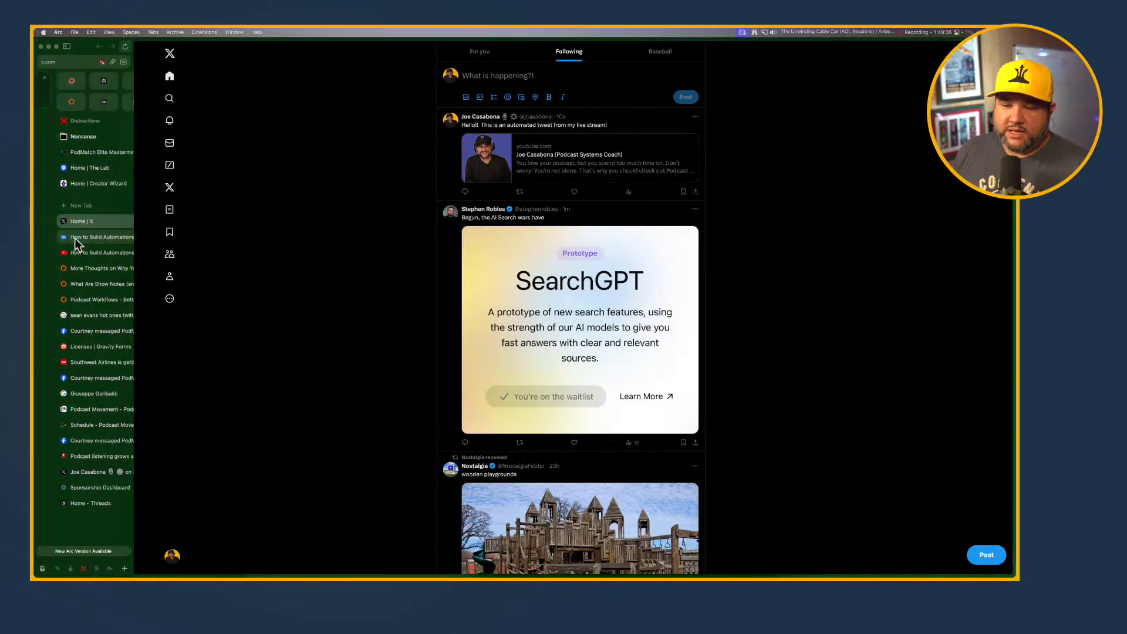
scroll(76, 238, "left", 10)
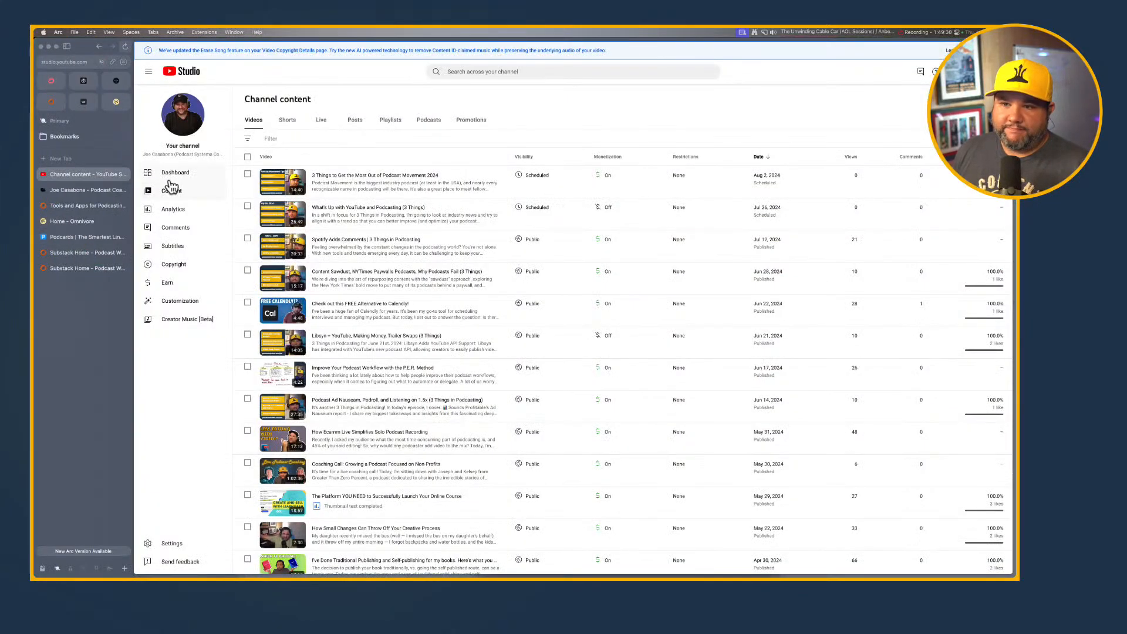
scroll(68, 212, "right", 10)
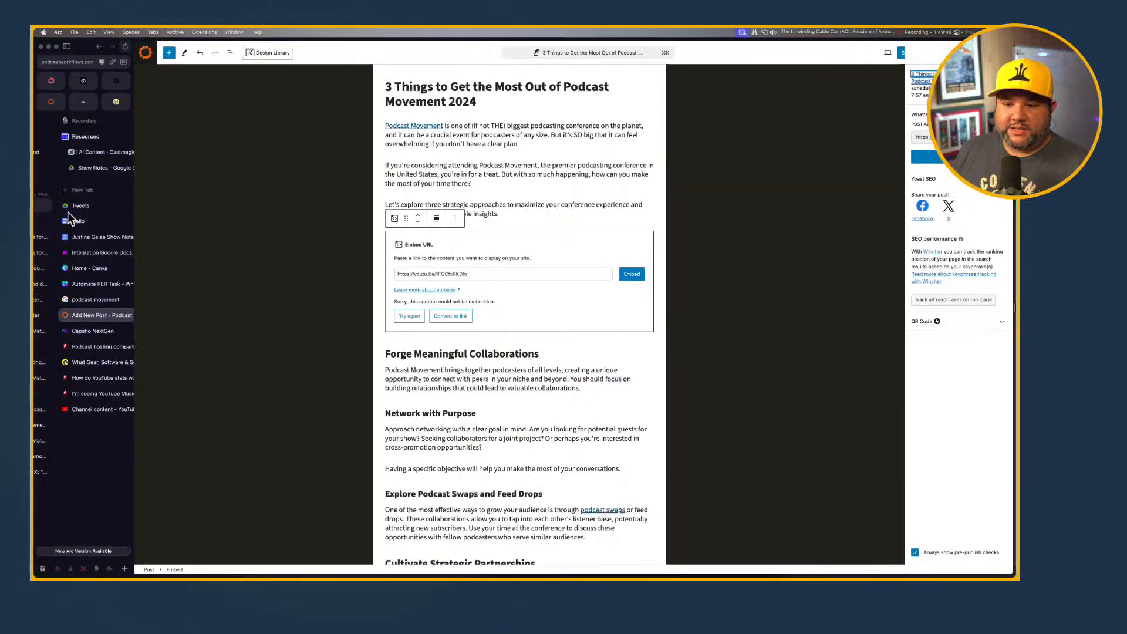
left_click(82, 223)
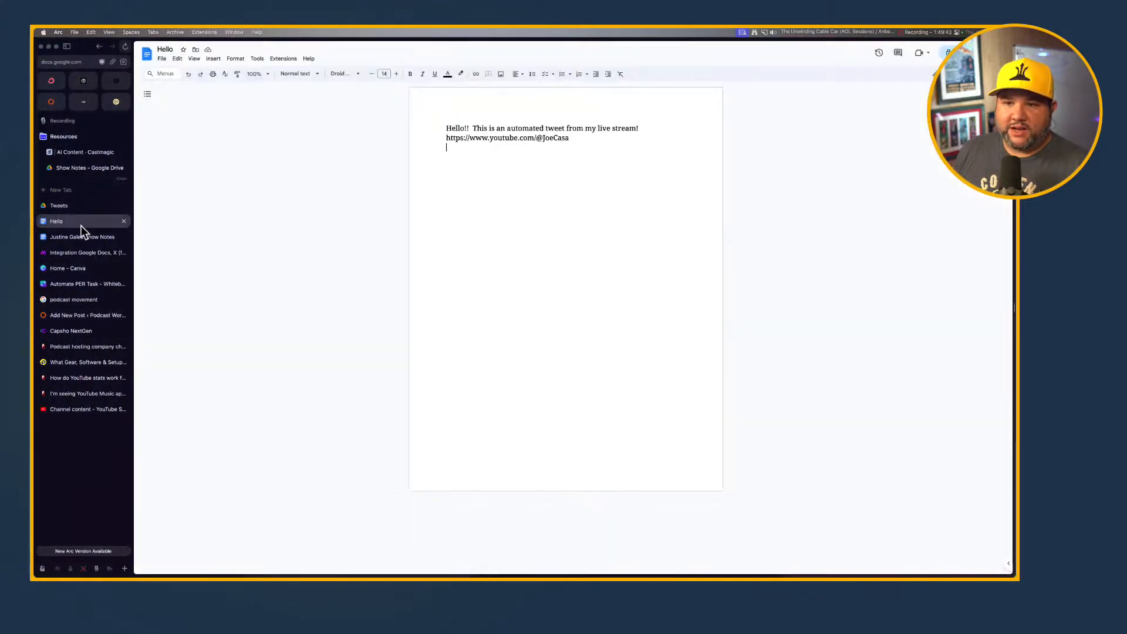
left_click(83, 253)
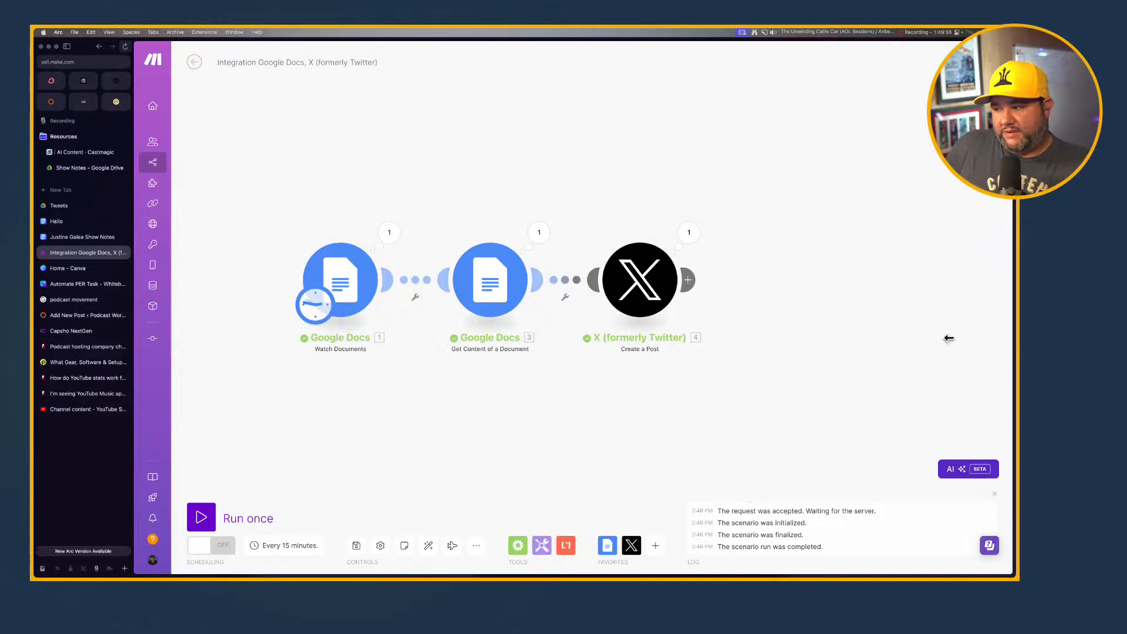
Ask the AI Assistant for a scenario that looks at a google sheet and schedules a LinkedIn post for a specific time.
left_click(963, 475)
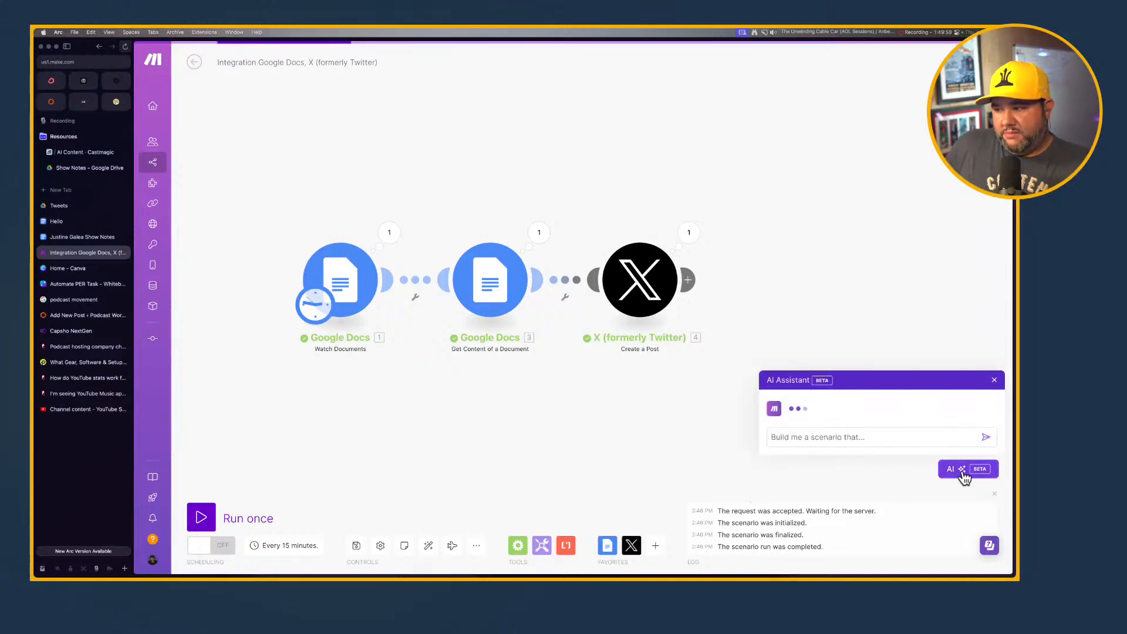
left_click(873, 439)
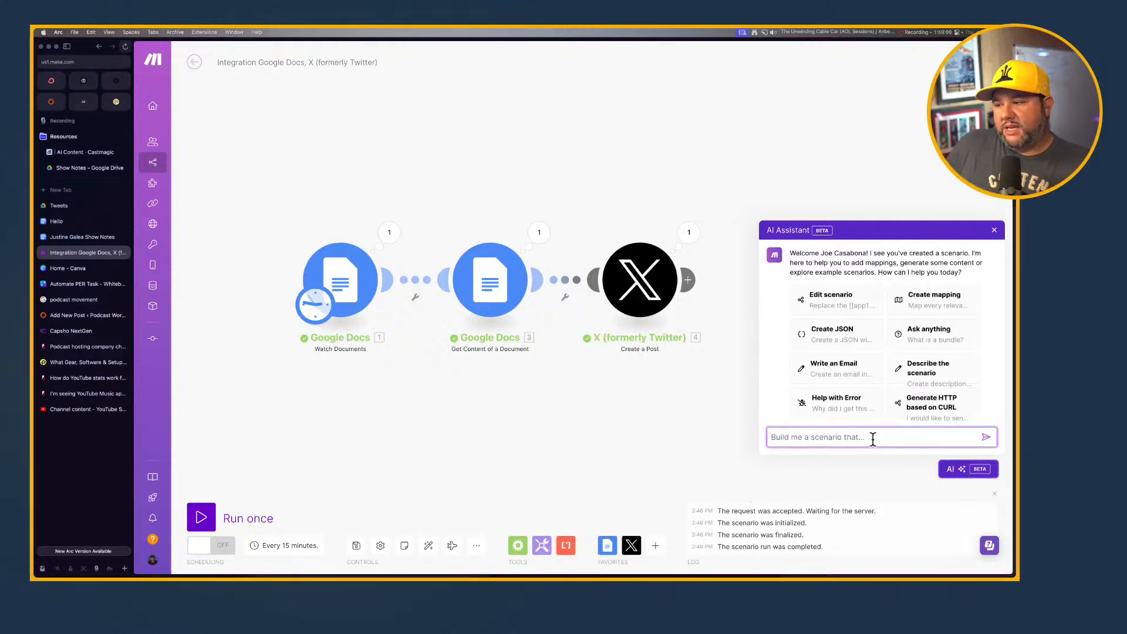
type("Looks")
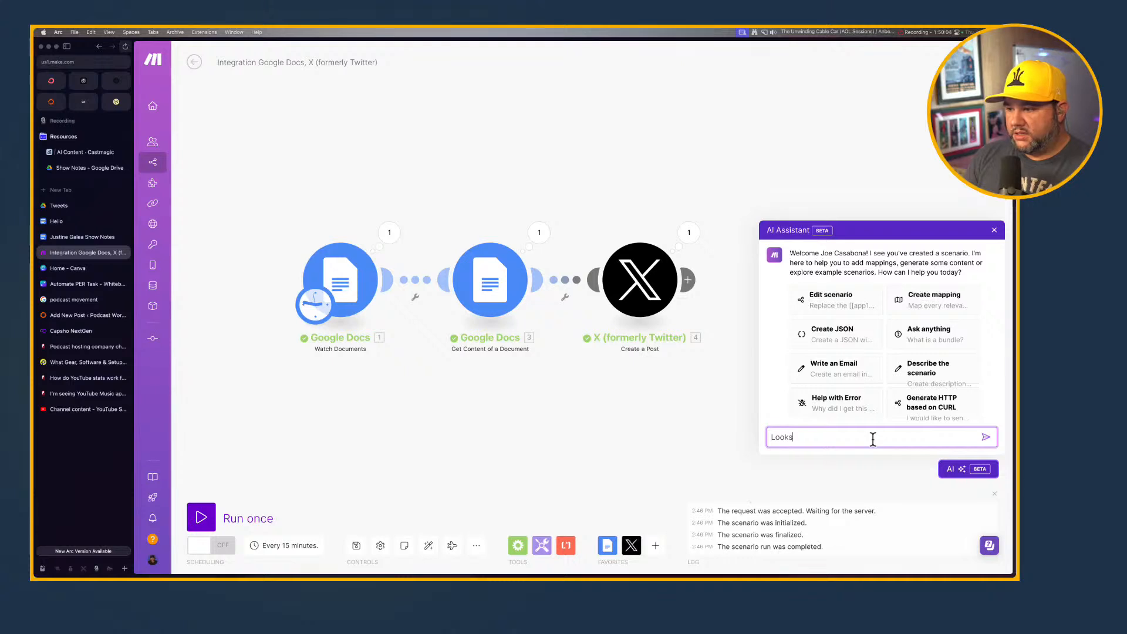
type(" at a google she")
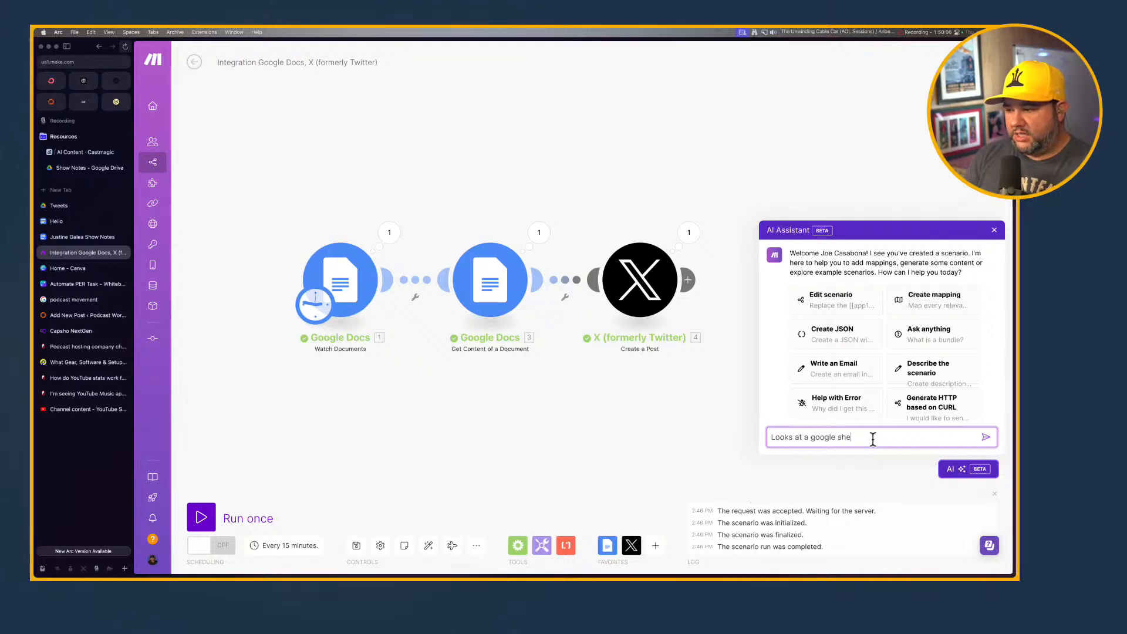
type("et, and schedules ")
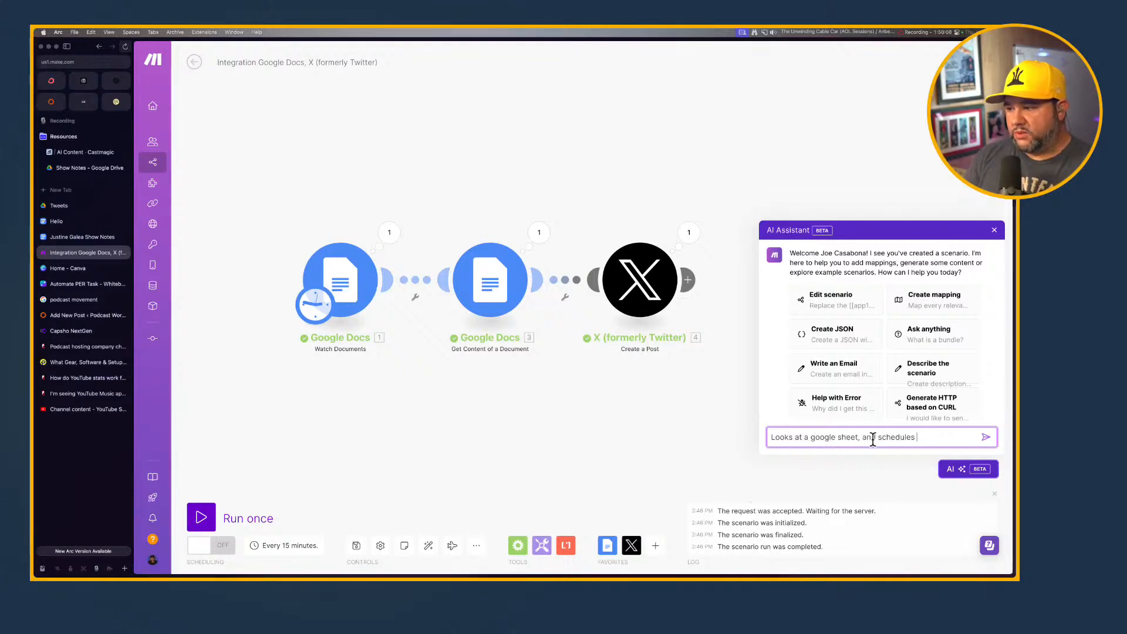
type("a Linked")
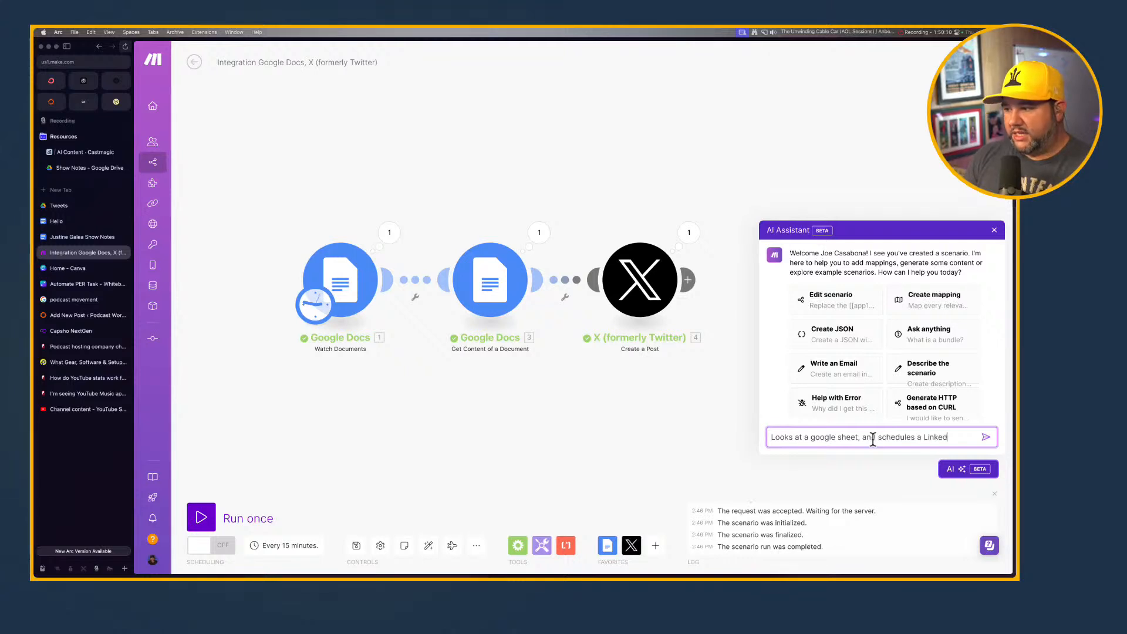
type("In post for a ")
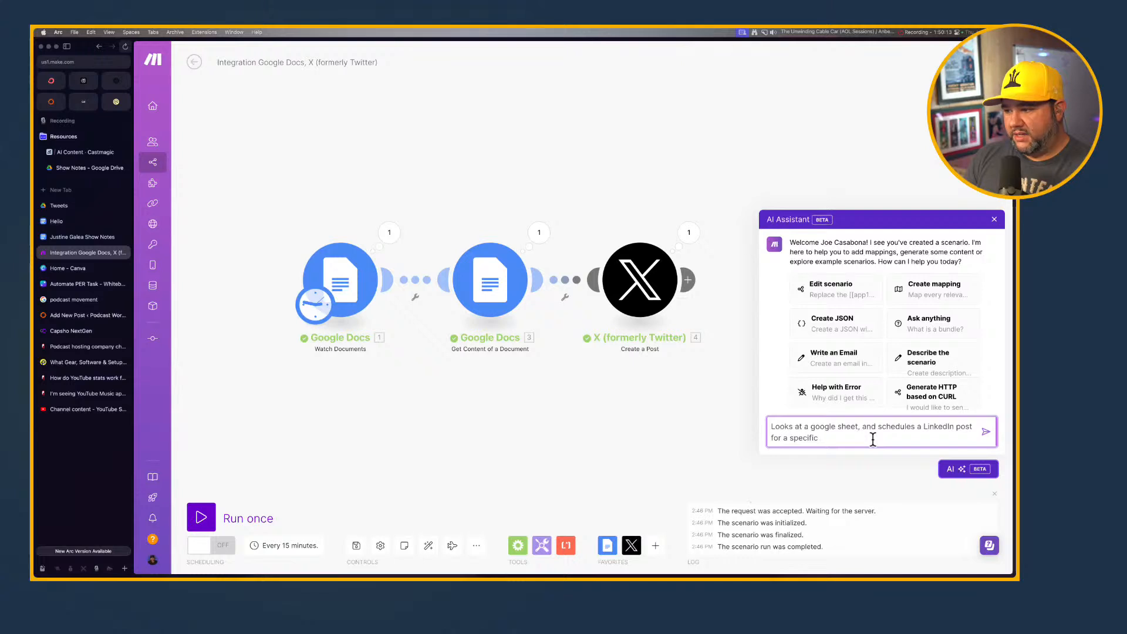
type("specified time")
key("Return")
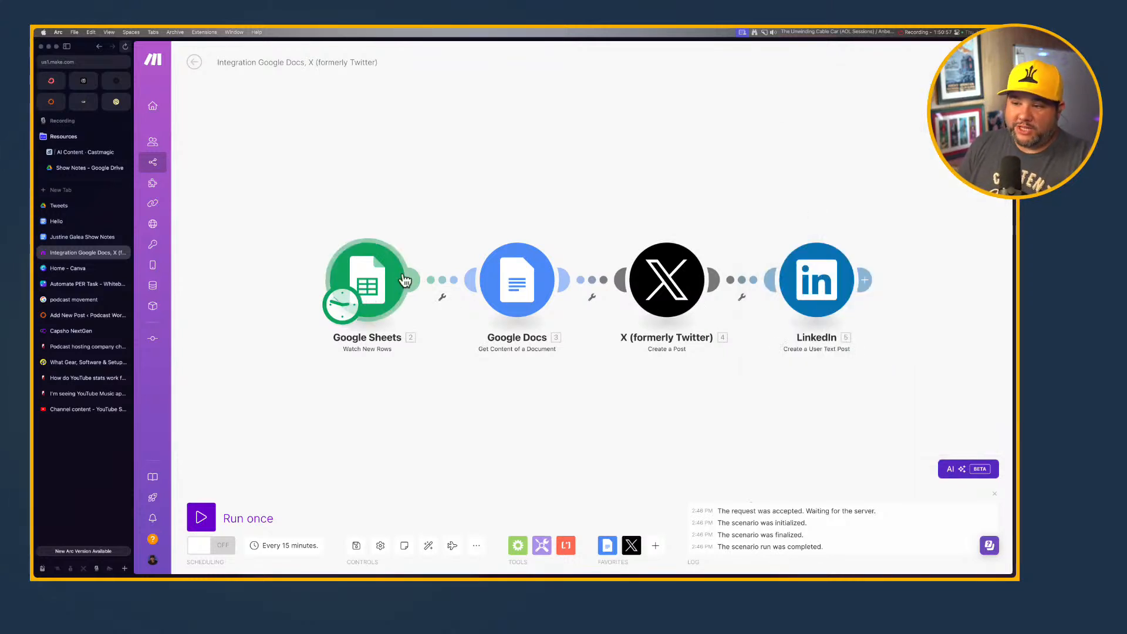
Inspect the generated scenario's module chain and the settings of its Google Sheets Watch New Rows module.
left_click_drag(464, 201, 379, 125)
left_click_drag(415, 372, 478, 435)
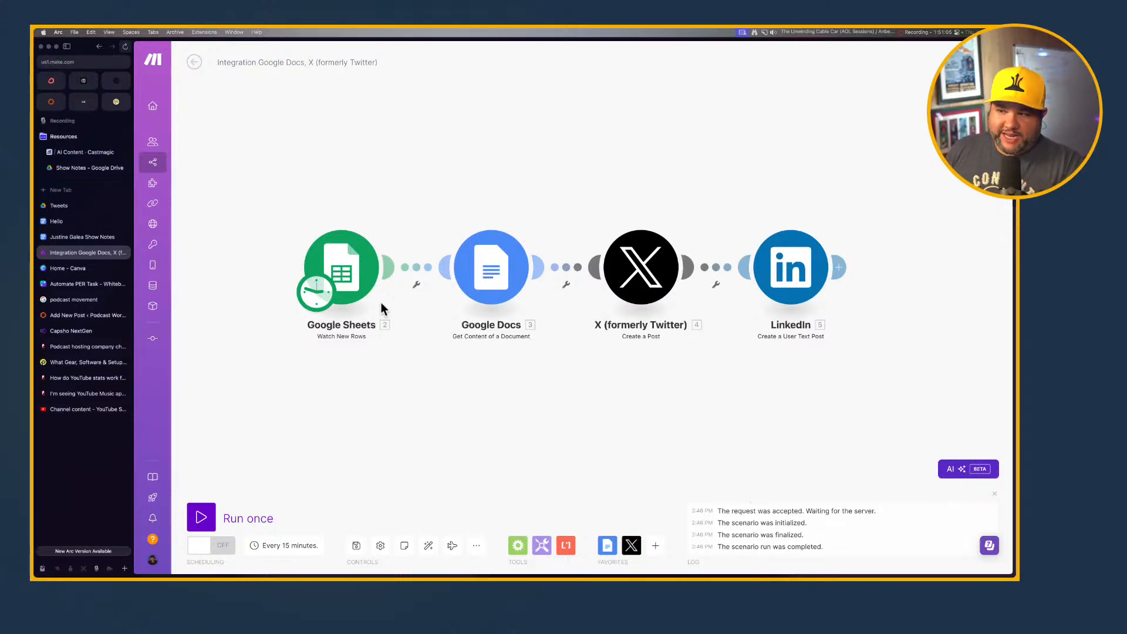
left_click(342, 271)
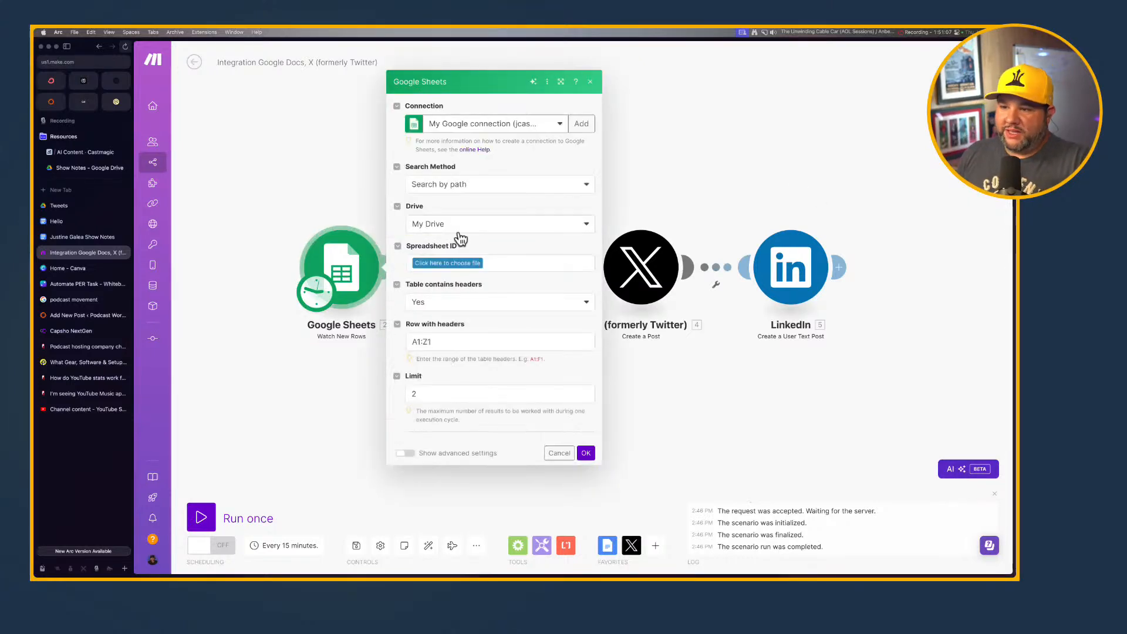
left_click(769, 365)
Try to create a connection named My LinkedIn connection for the LinkedIn module, and cancel the pending authorization.
left_click(780, 272)
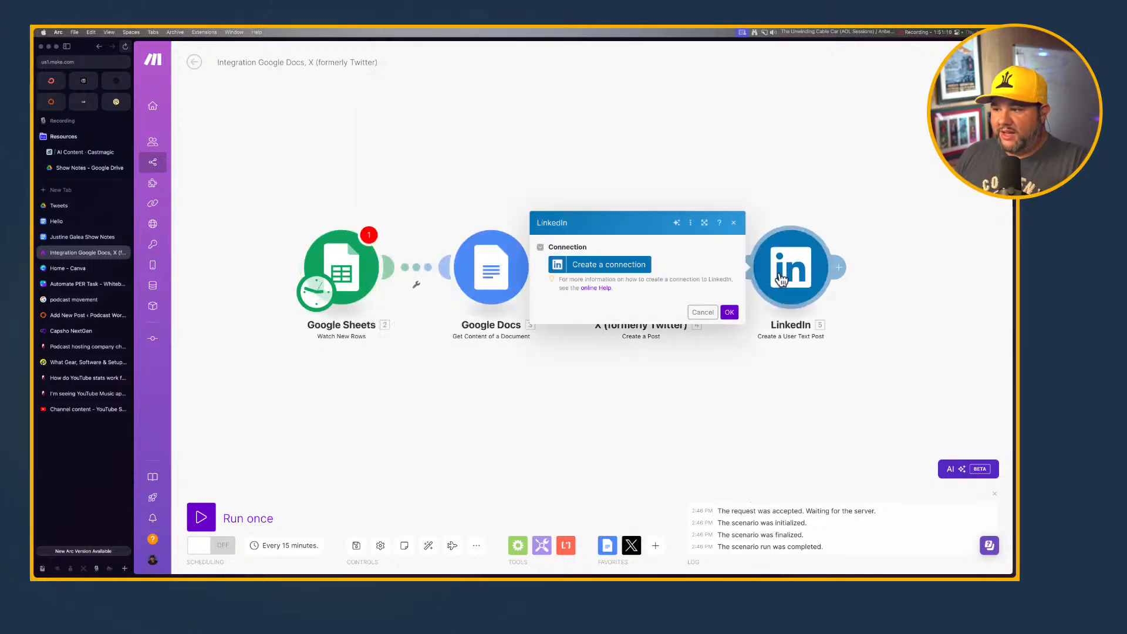
left_click(612, 267)
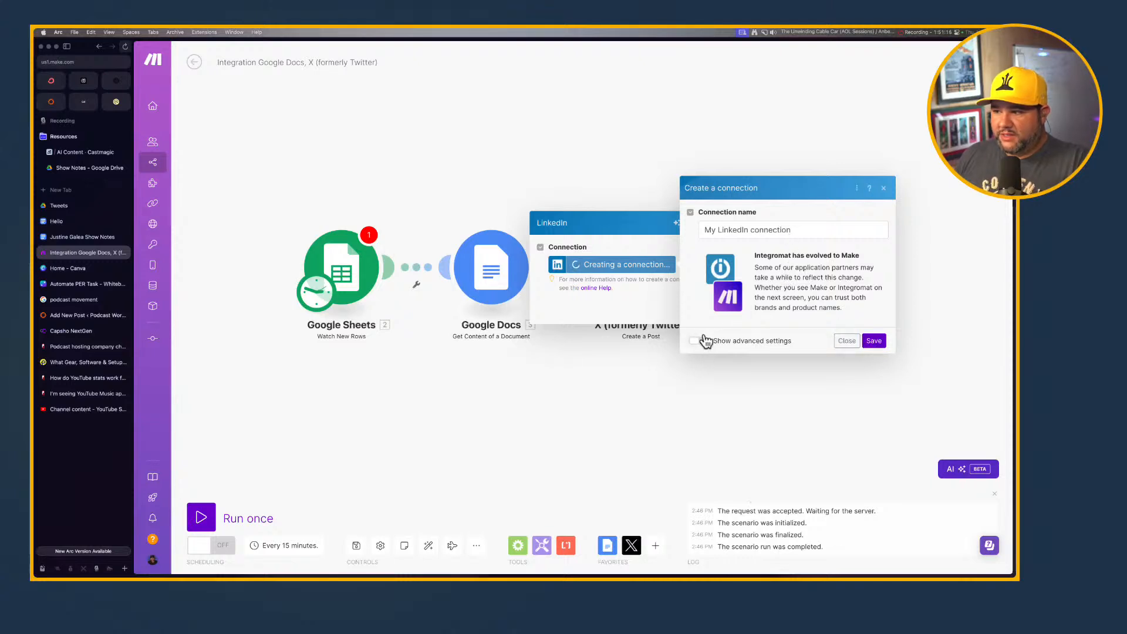
left_click(739, 230)
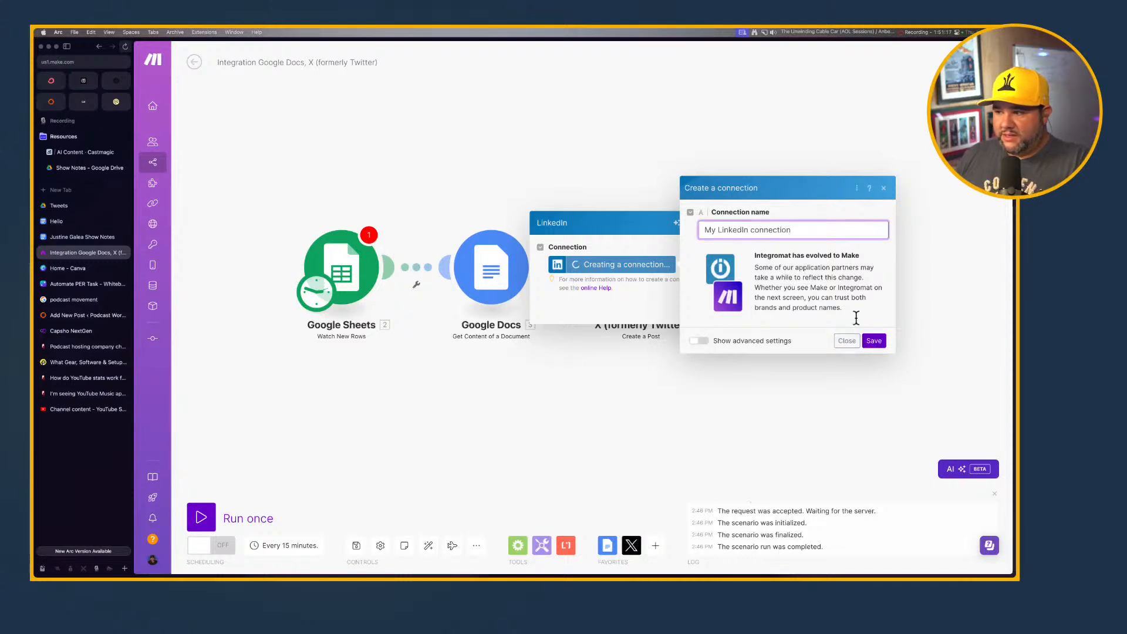
left_click(874, 341)
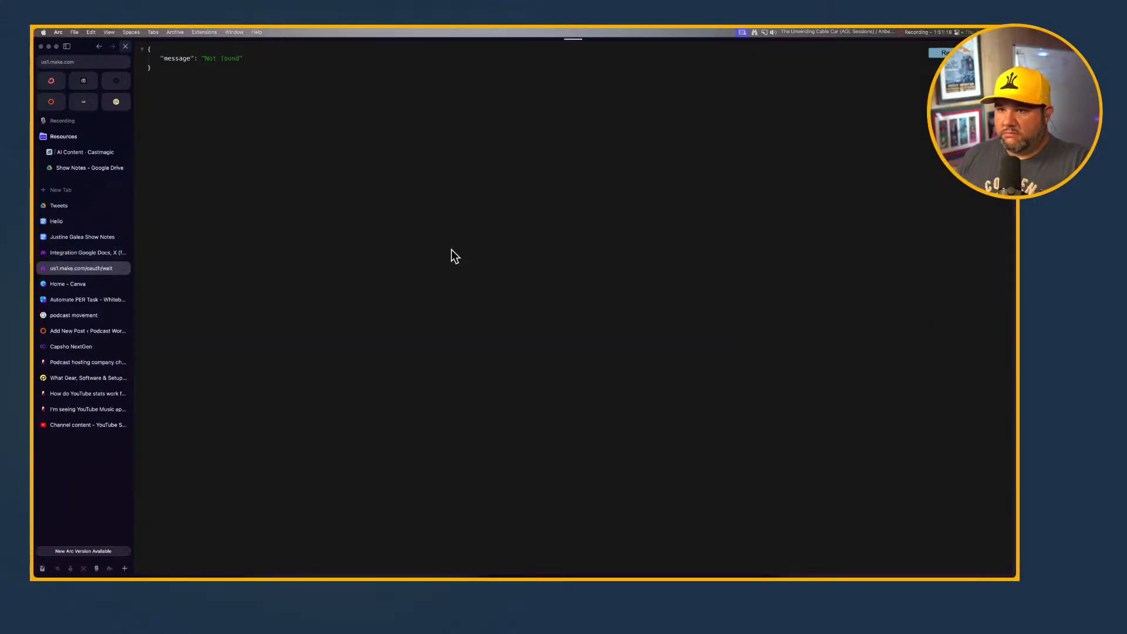
left_click(97, 45)
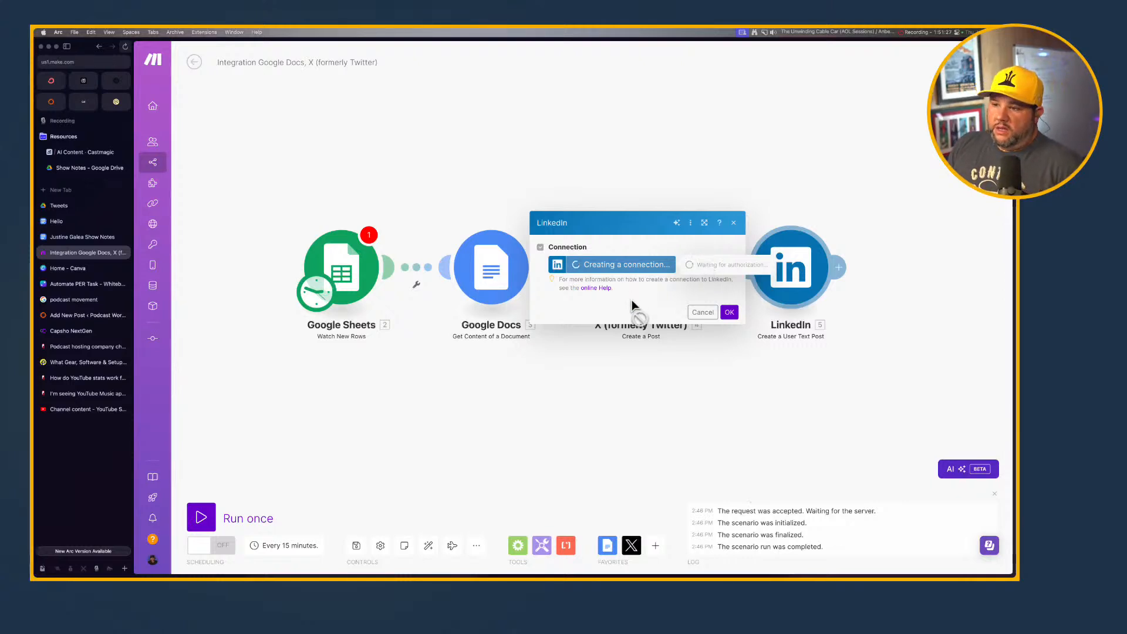
left_click(702, 311)
Create a connection named My LinkedIn connection for the LinkedIn module with advanced settings shown, leaving the client fields blank.
left_click(789, 274)
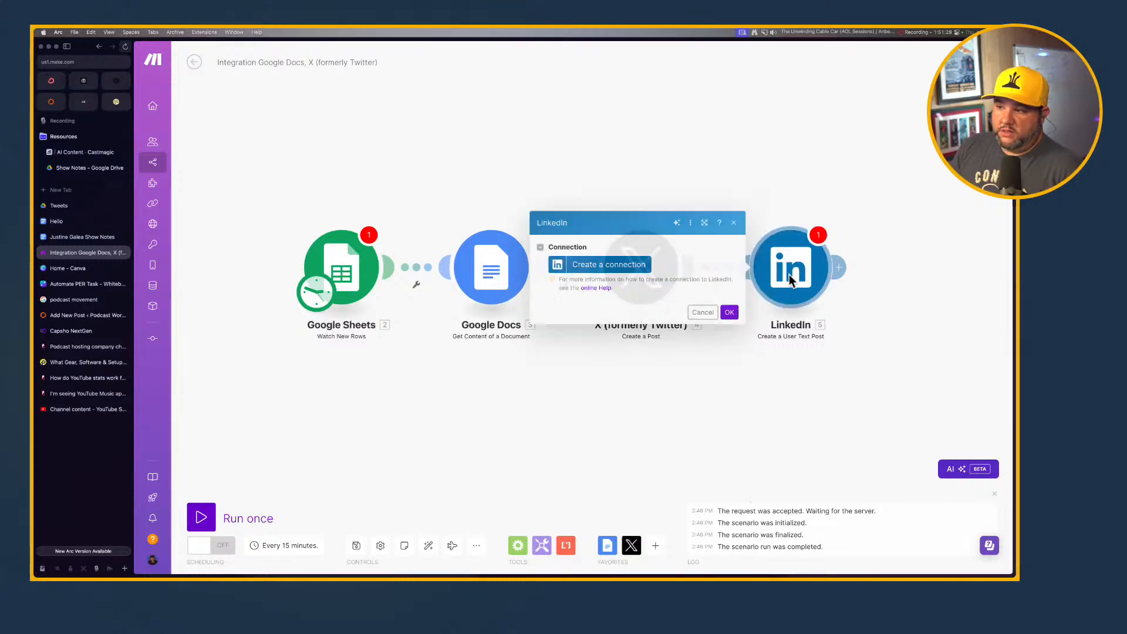
left_click(612, 267)
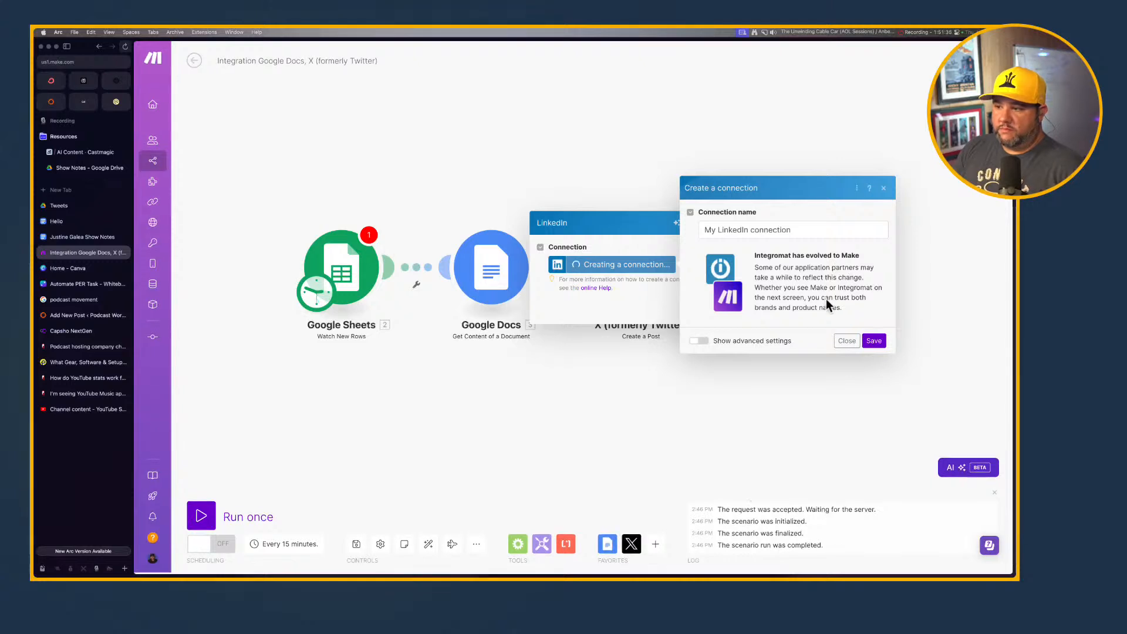
left_click(757, 235)
left_click(699, 341)
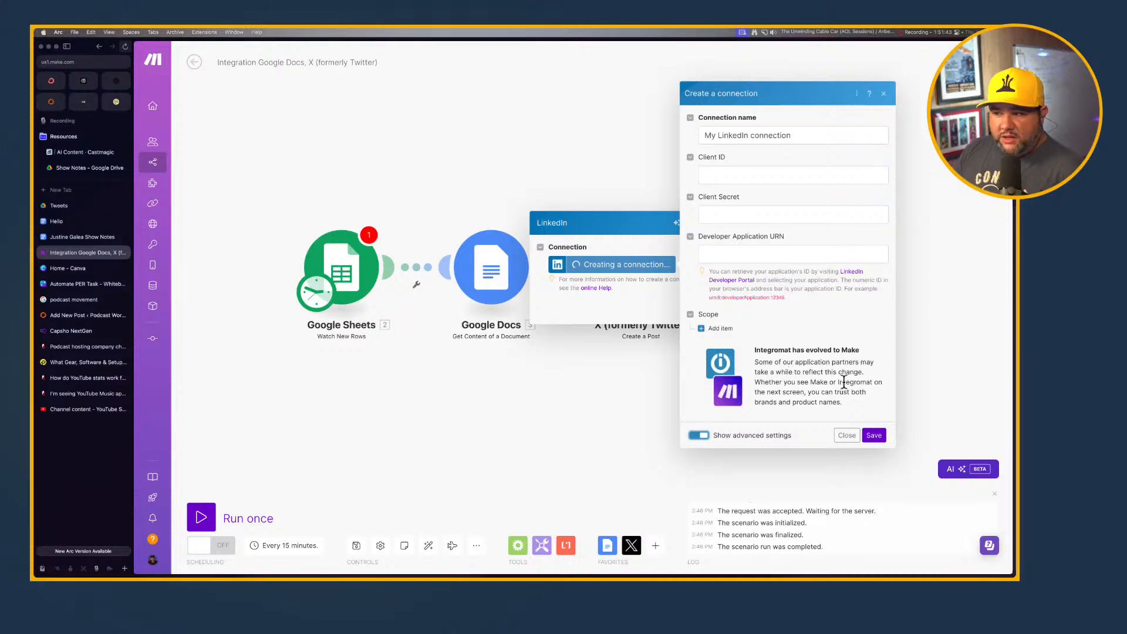
left_click(874, 436)
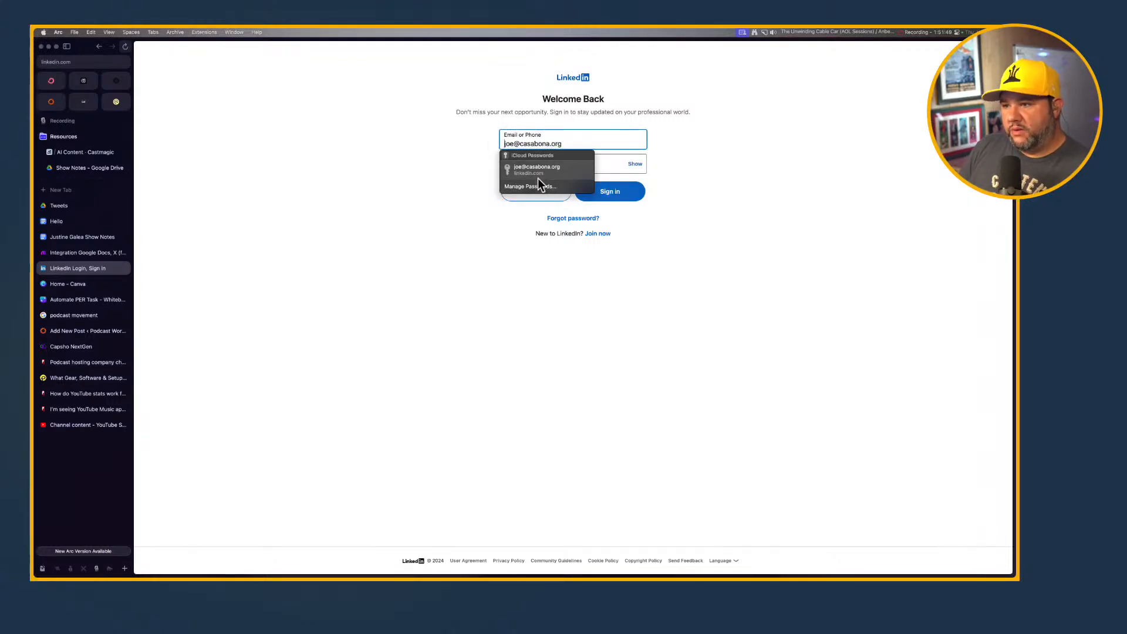
Sign in to LinkedIn with the saved account e-mail and password, and allow Make to access the account.
left_click(537, 170)
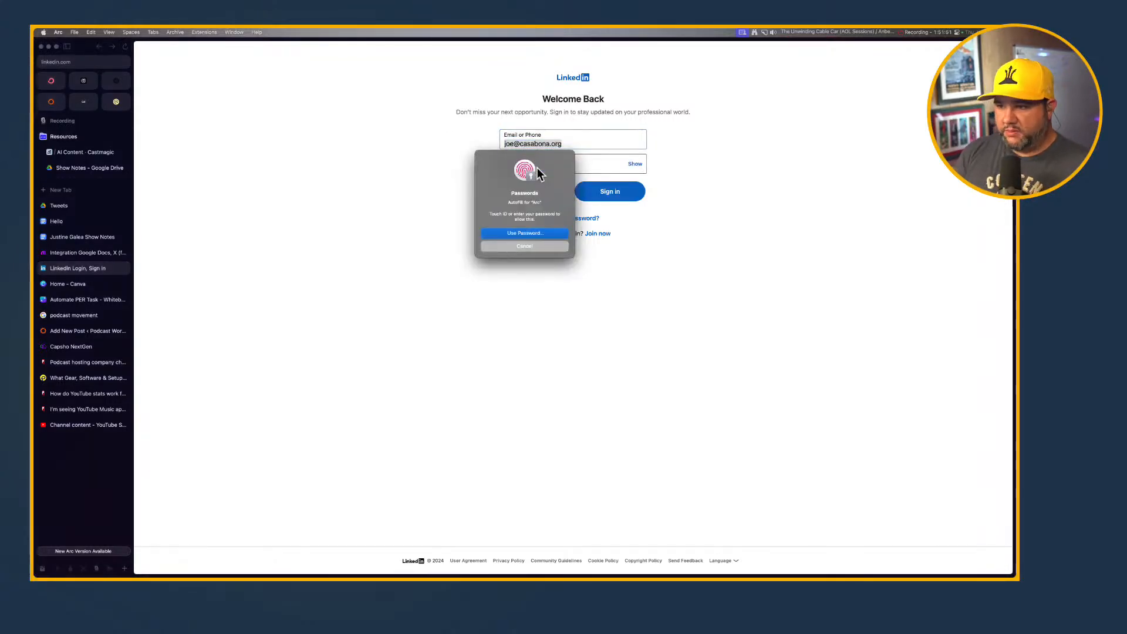
left_click(609, 202)
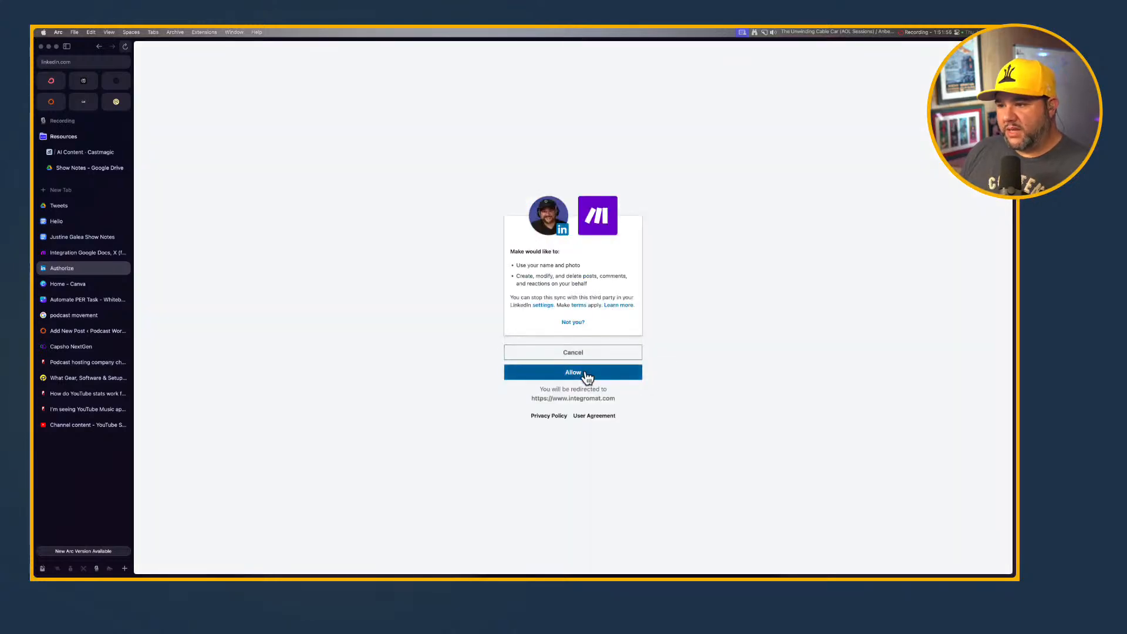
left_click(586, 373)
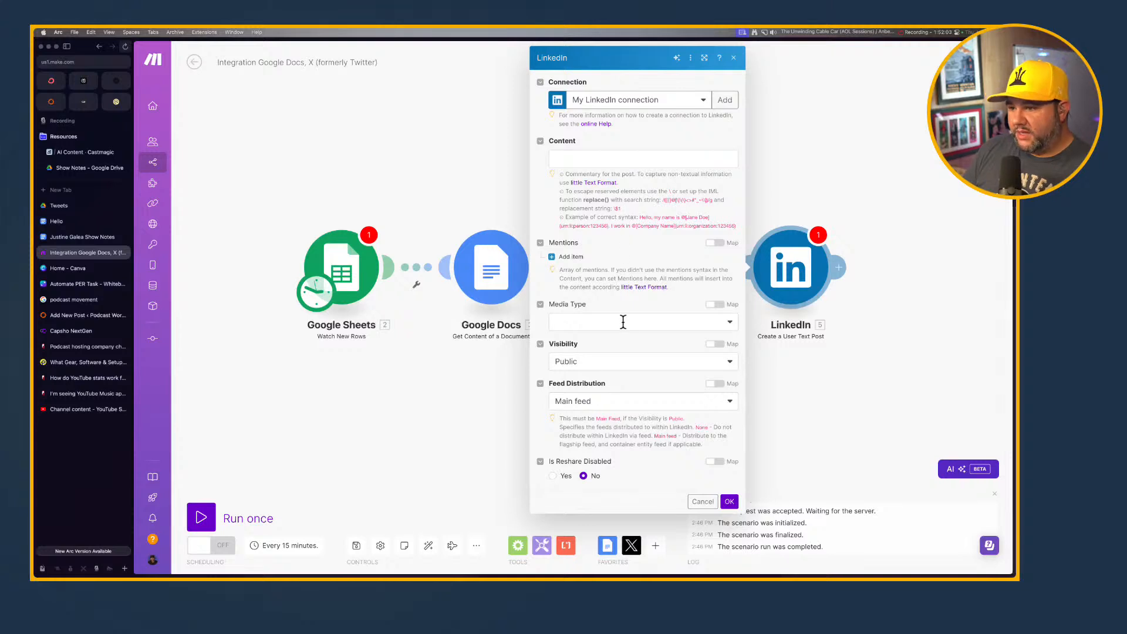
Examine the LinkedIn module's visibility and media type options and the Google Sheets module's settings, leaving both unchanged.
left_click(605, 365)
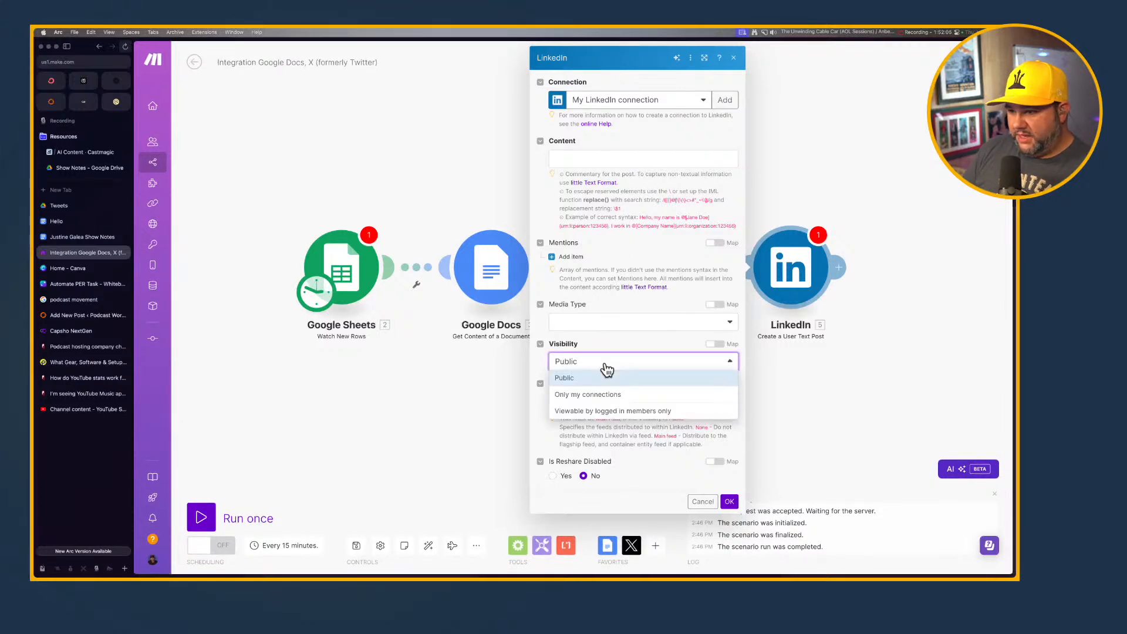
left_click(609, 342)
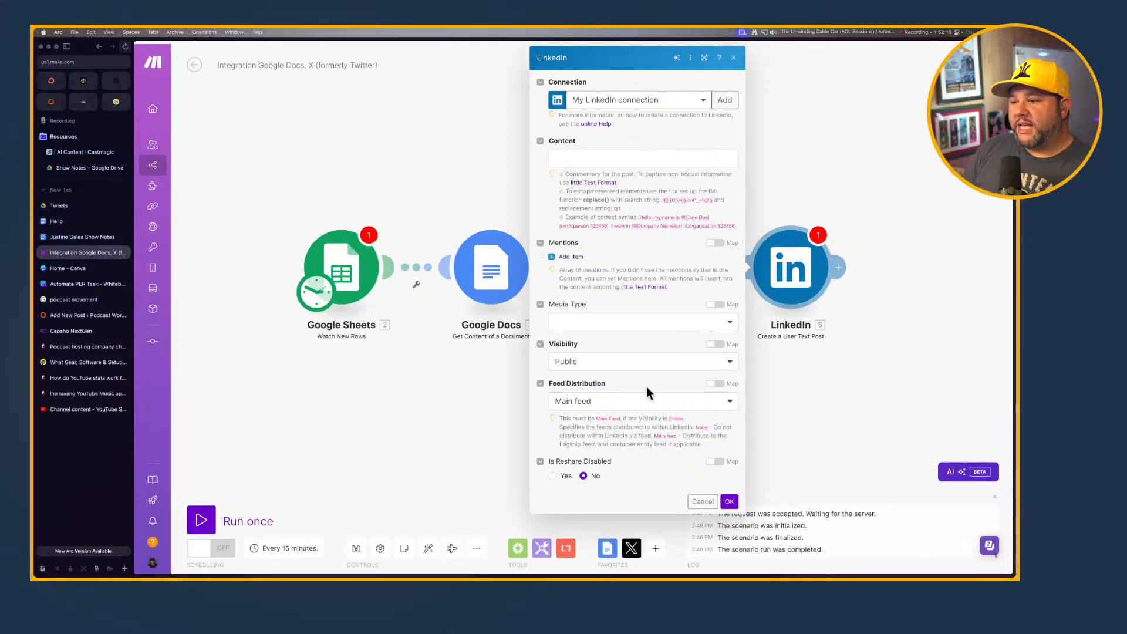
left_click(647, 322)
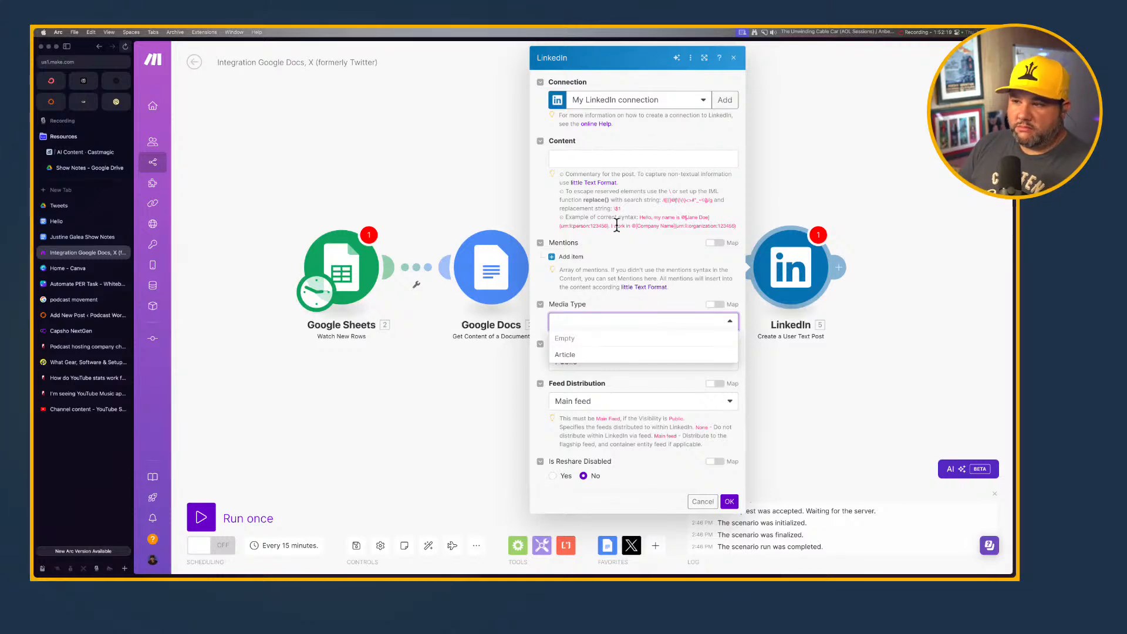
left_click(560, 190)
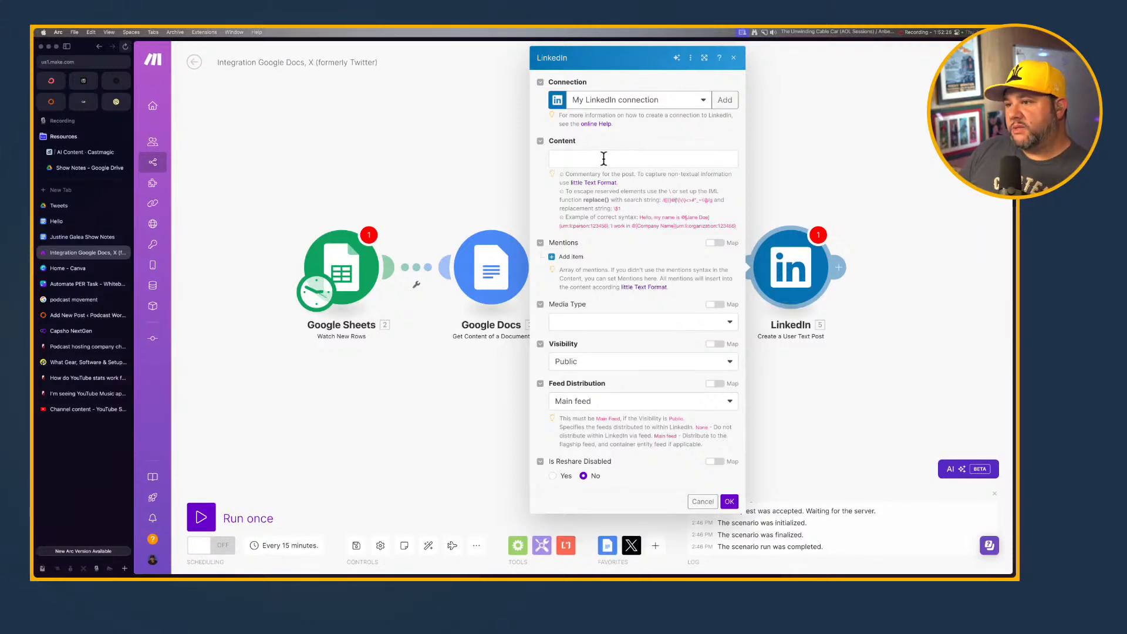
left_click(417, 390)
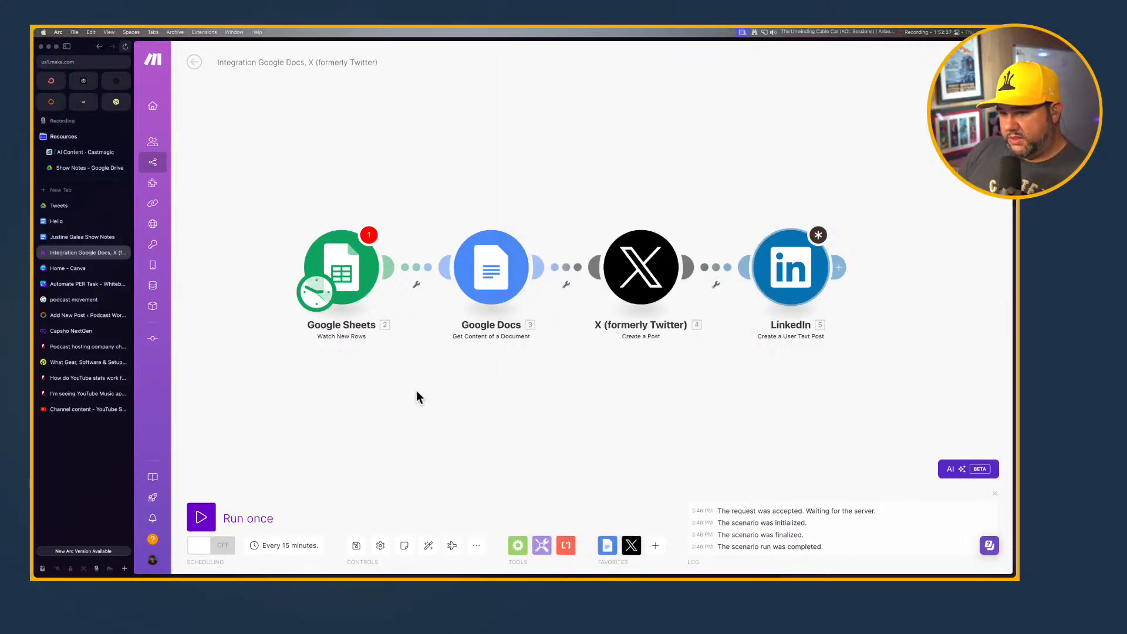
left_click(352, 270)
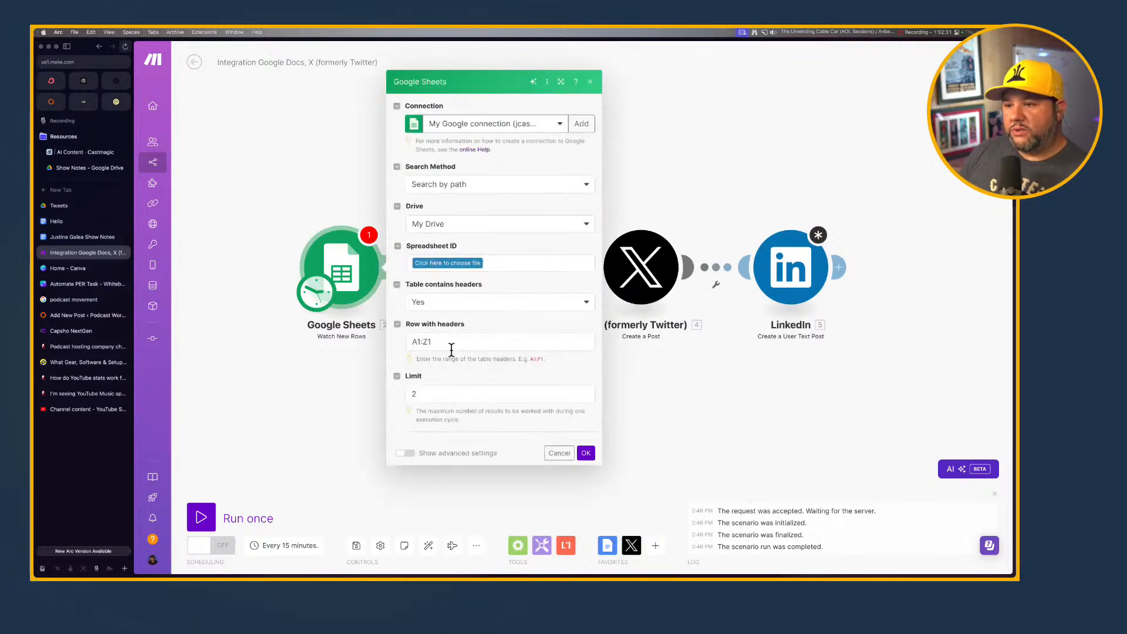
left_click(341, 439)
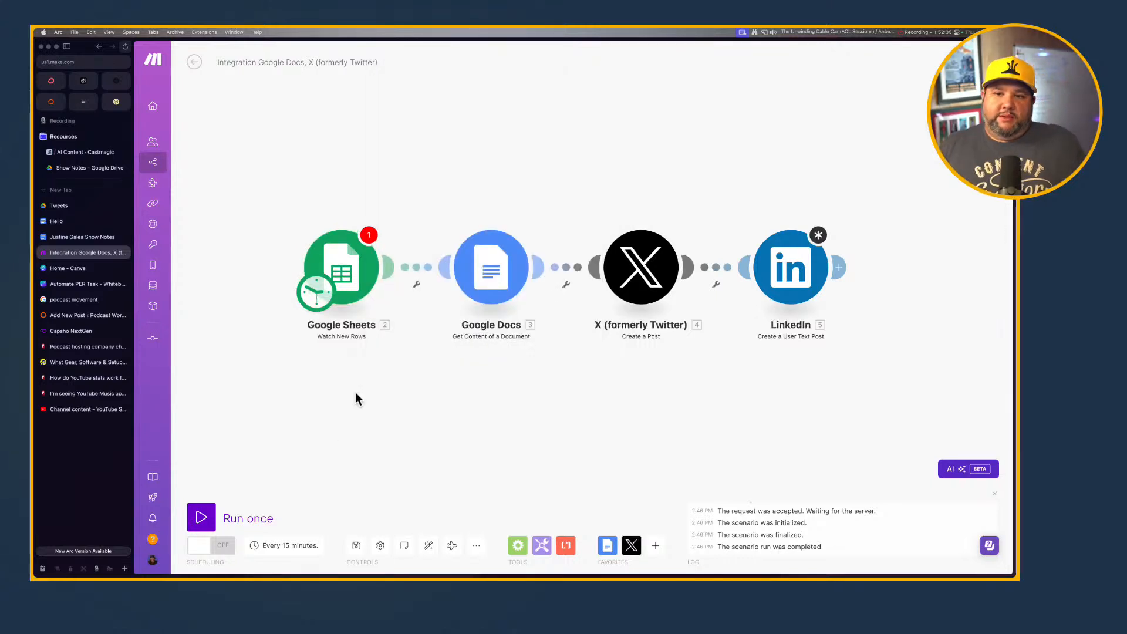